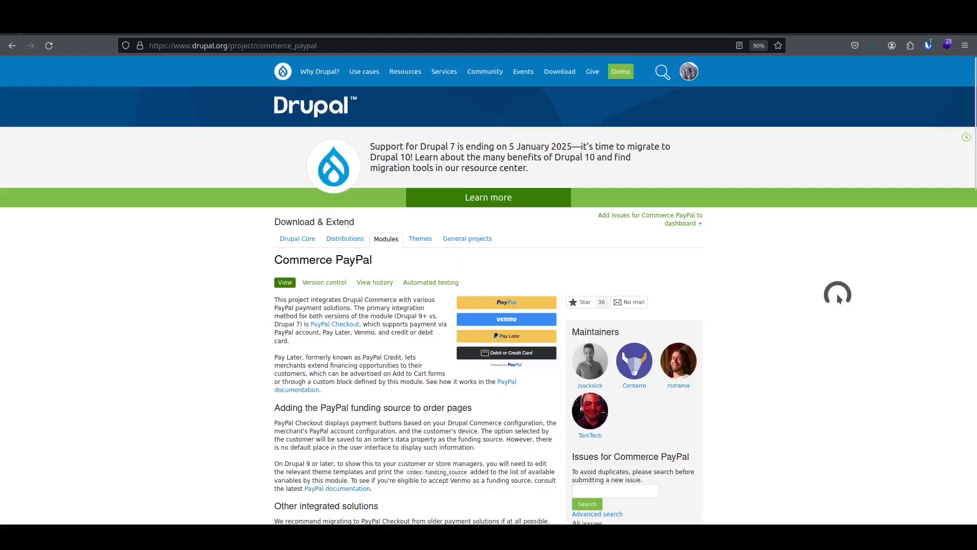
Scroll down the order types list and open the Default order type for editing.
scroll(838, 293, "down", 15)
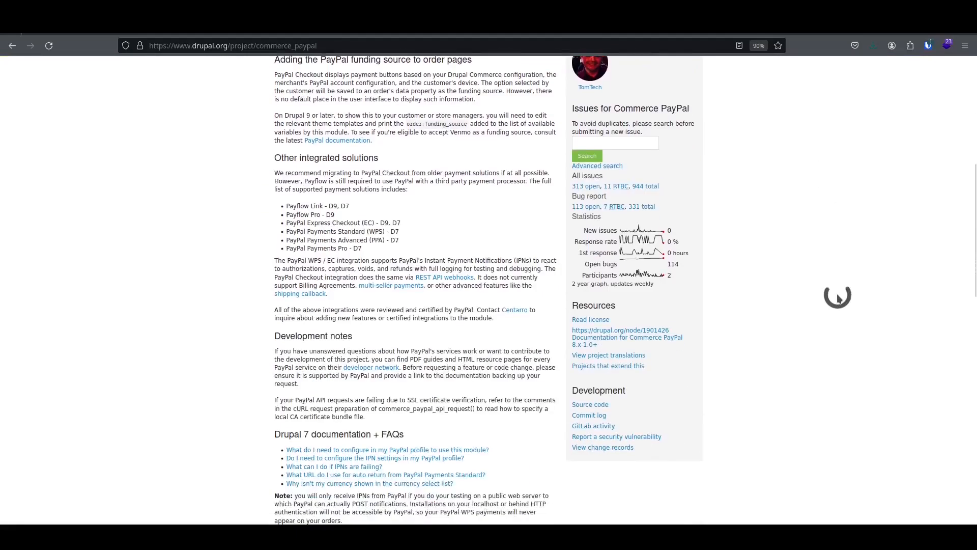
scroll(838, 294, "down", 10)
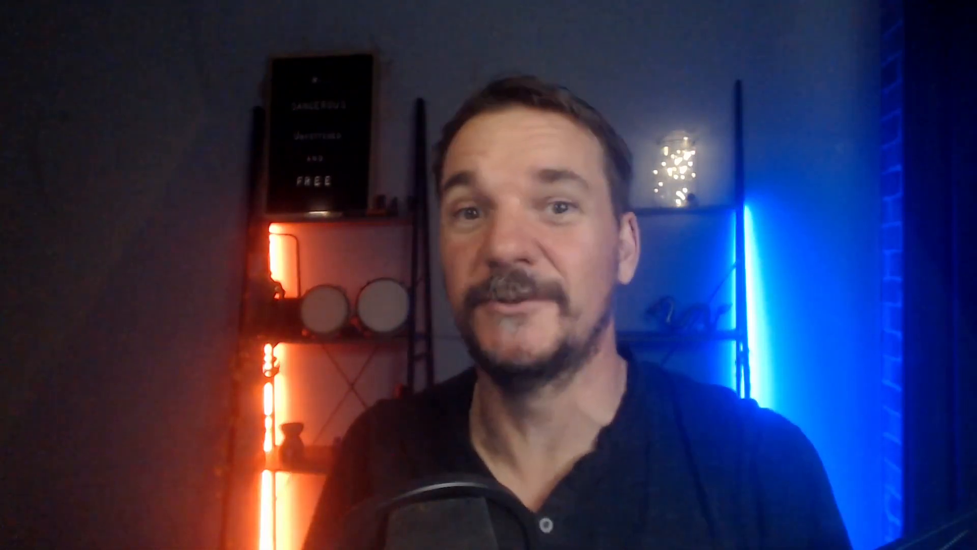
left_click(529, 330)
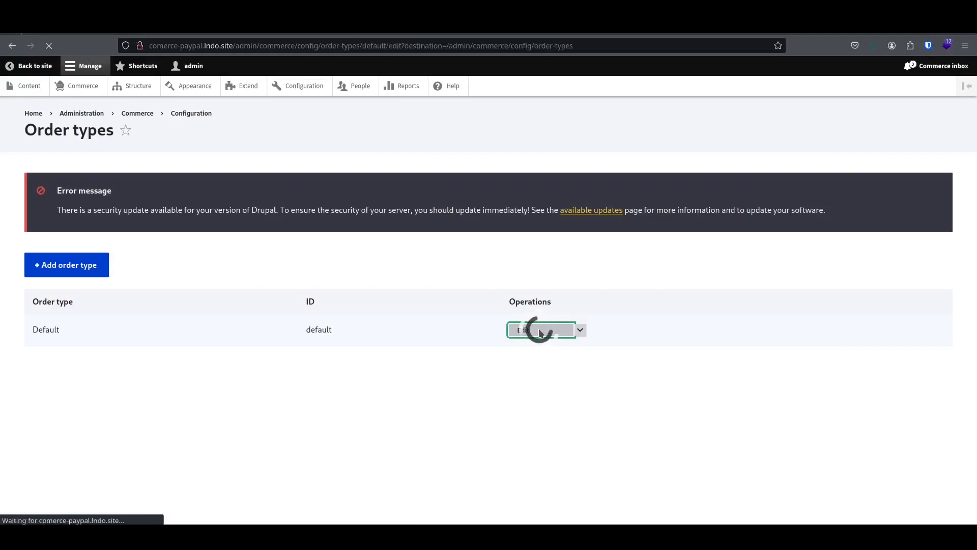
Open the Checkout flow dropdown in the Default order type's checkout settings.
scroll(540, 333, "down", 5)
scroll(541, 331, "down", 10)
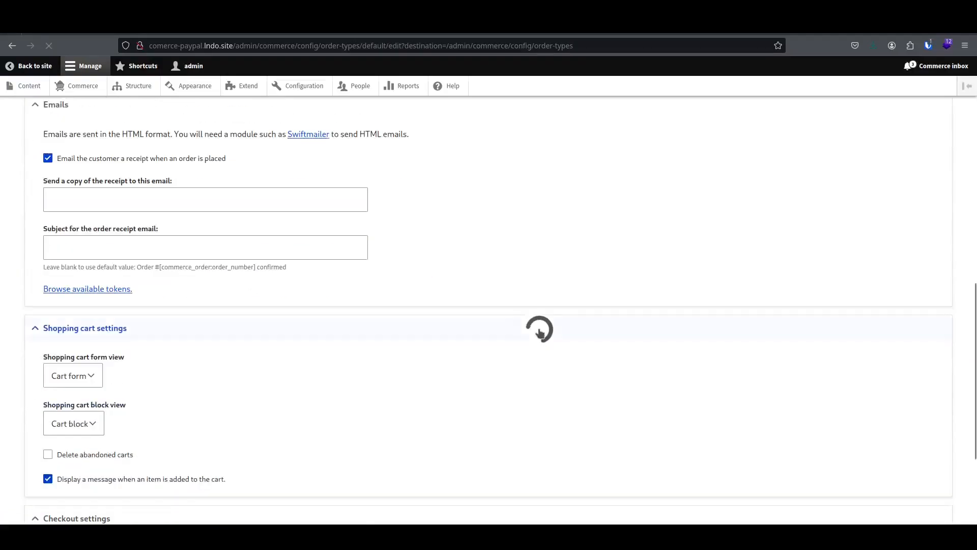
left_click(119, 404)
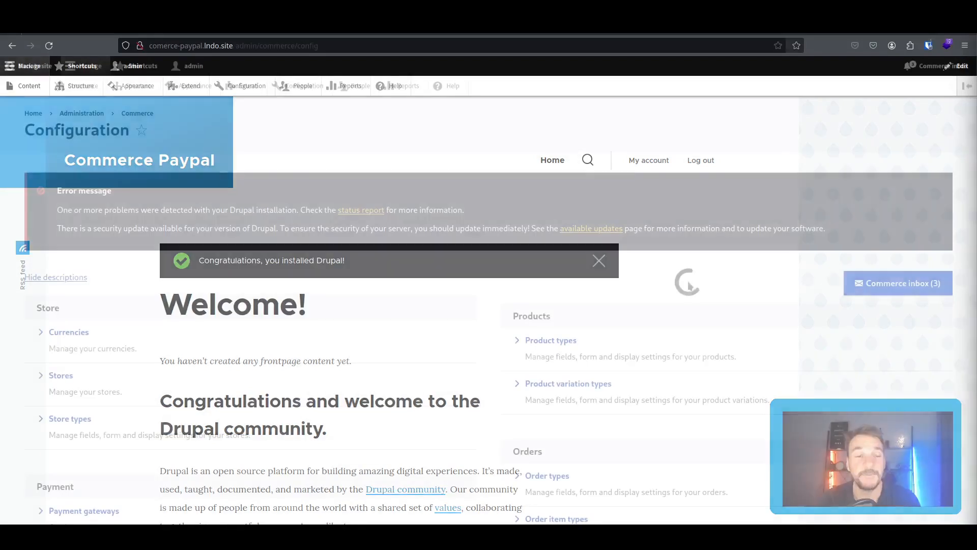
Reopen the Default order type and show its checkout flows, Default and PayPal Checkout.
scroll(676, 285, "down", 4)
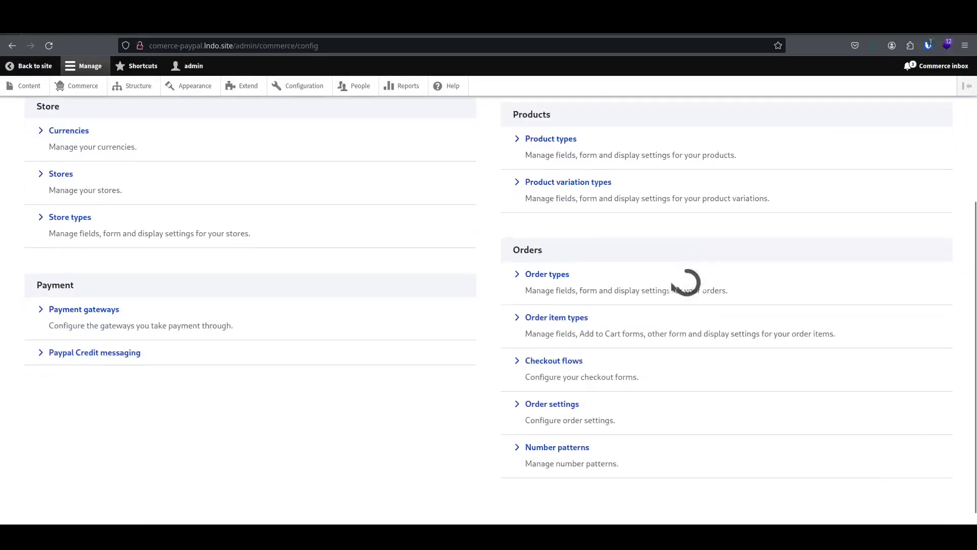
left_click(554, 276)
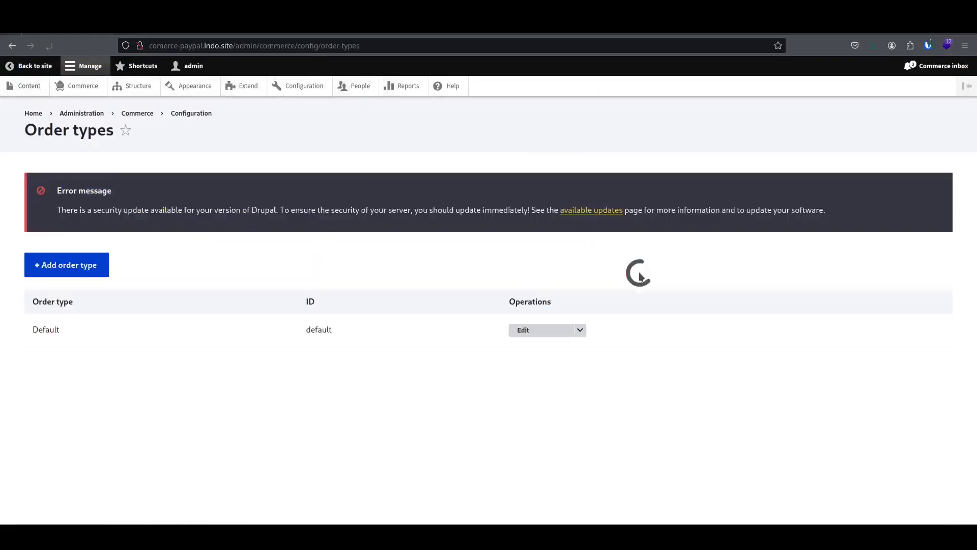
left_click(540, 330)
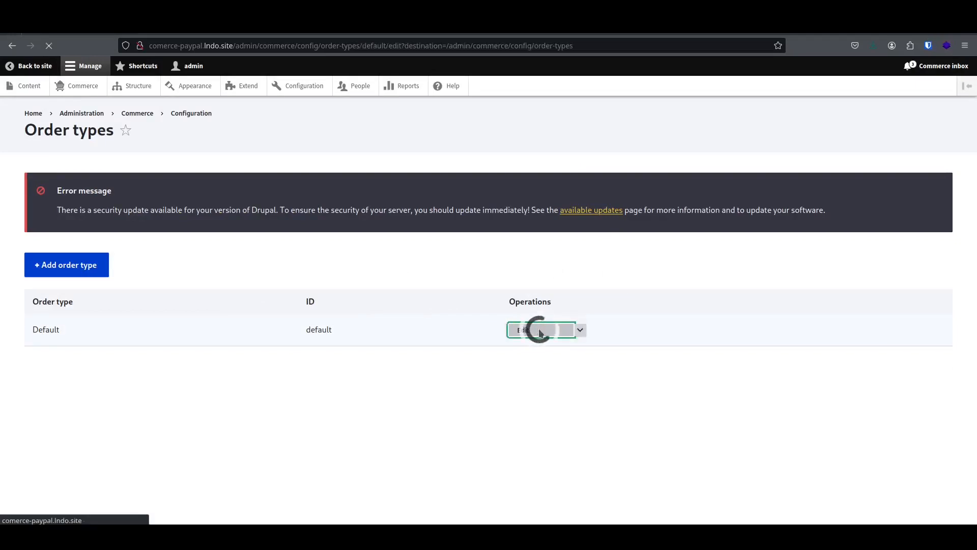
scroll(540, 332, "down", 4)
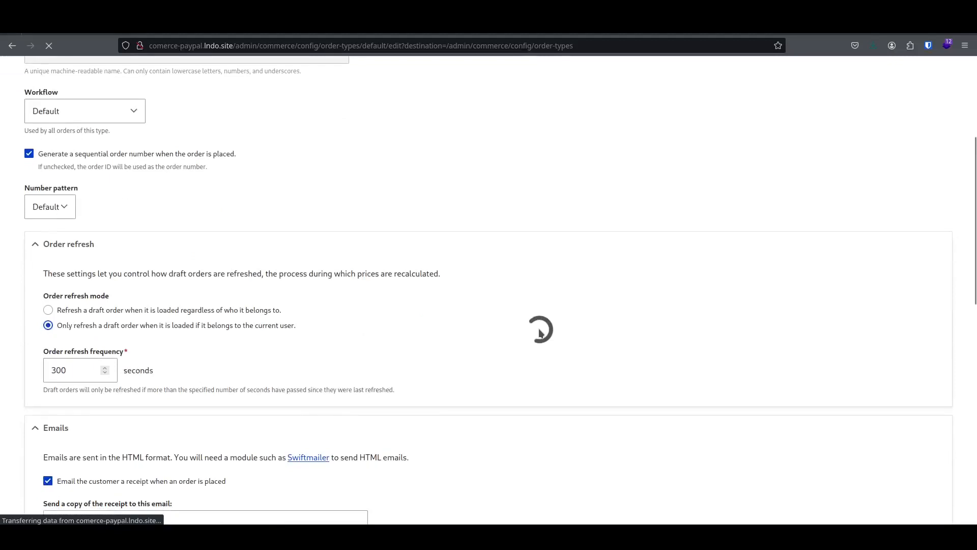
scroll(540, 329, "down", 10)
left_click(119, 404)
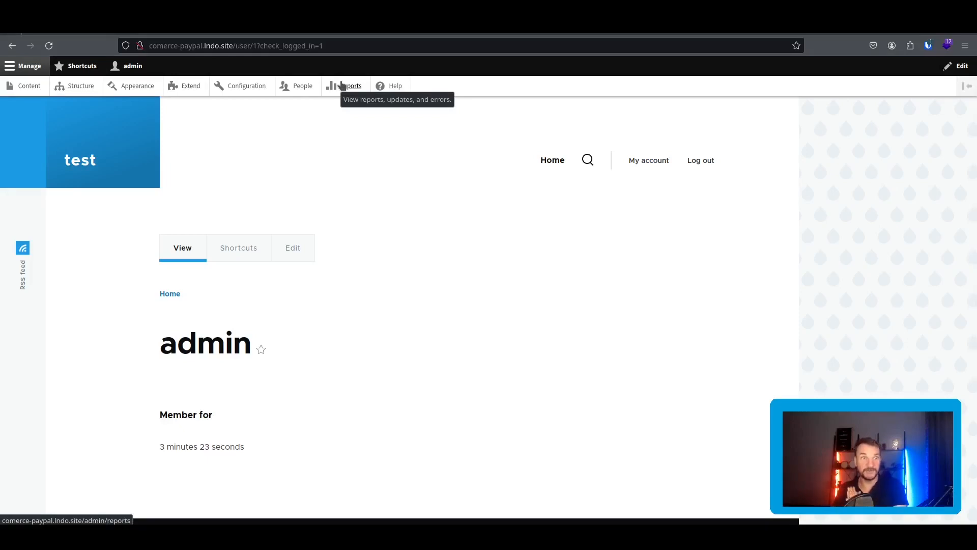
On Extend, select Commerce PayPal, Cart, Checkout and Product and start installing them.
left_click(191, 86)
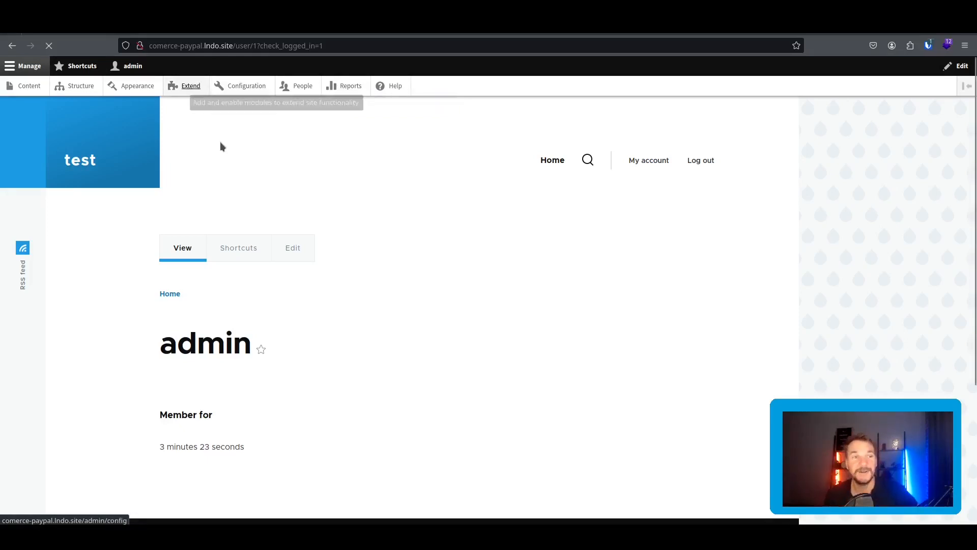
scroll(304, 224, "down", 3)
scroll(303, 224, "up", 3)
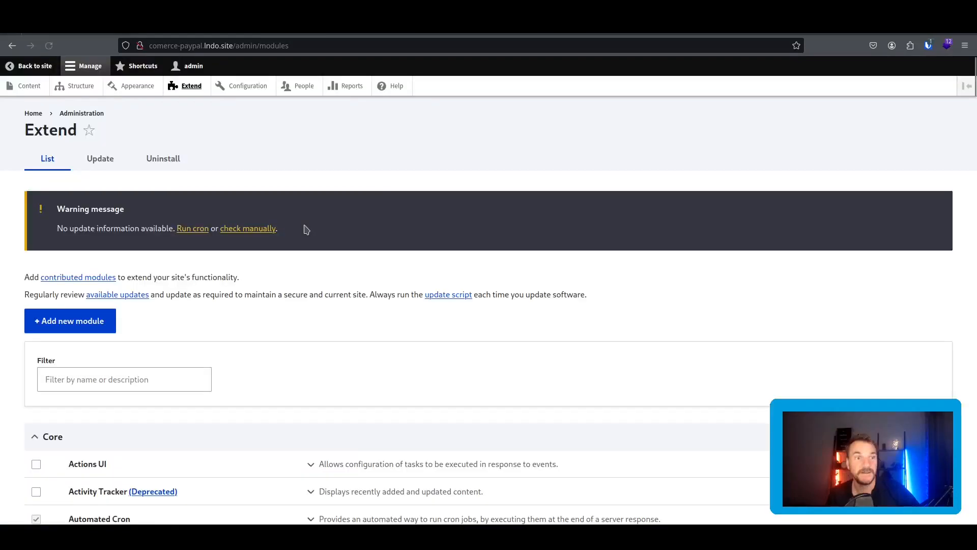
scroll(303, 224, "down", 6)
scroll(305, 227, "down", 20)
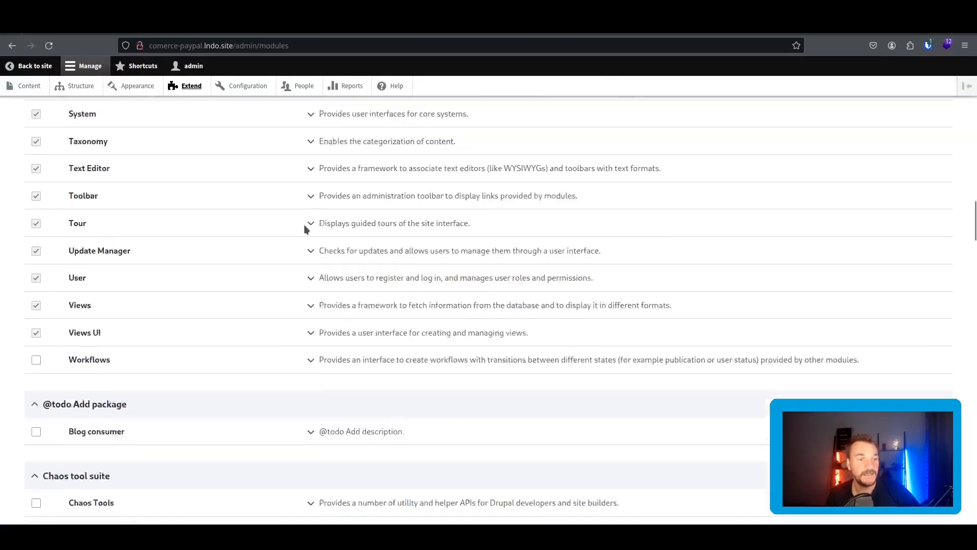
scroll(306, 229, "down", 8)
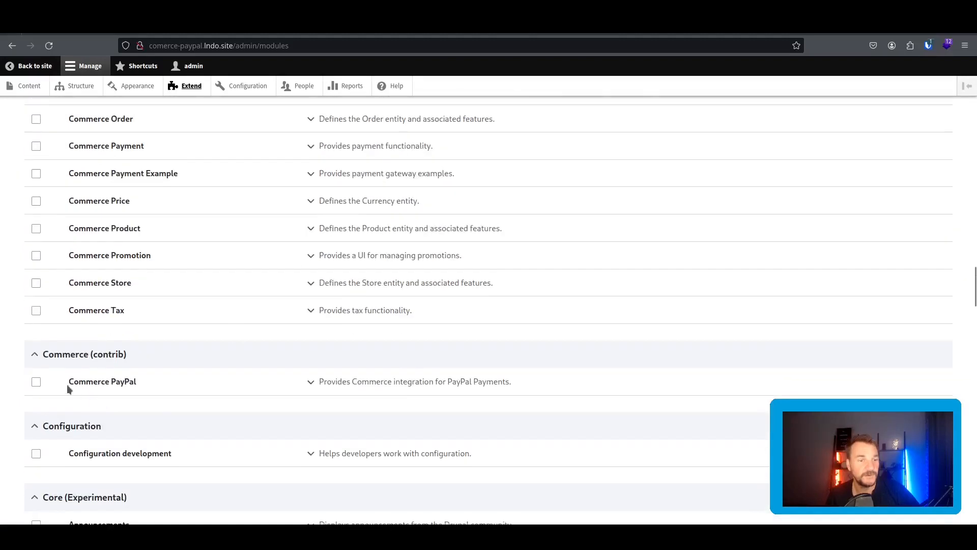
left_click_drag(150, 380, 73, 383)
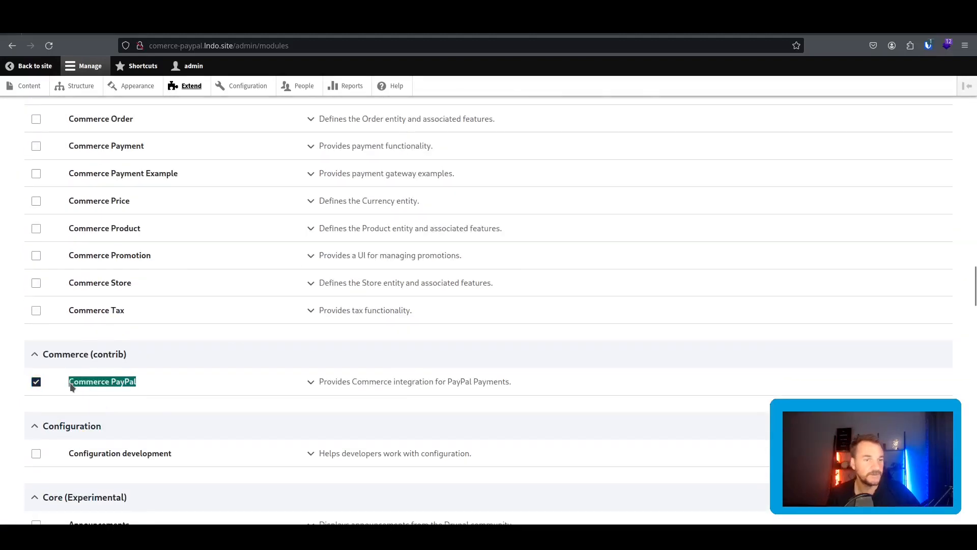
scroll(198, 340, "up", 3)
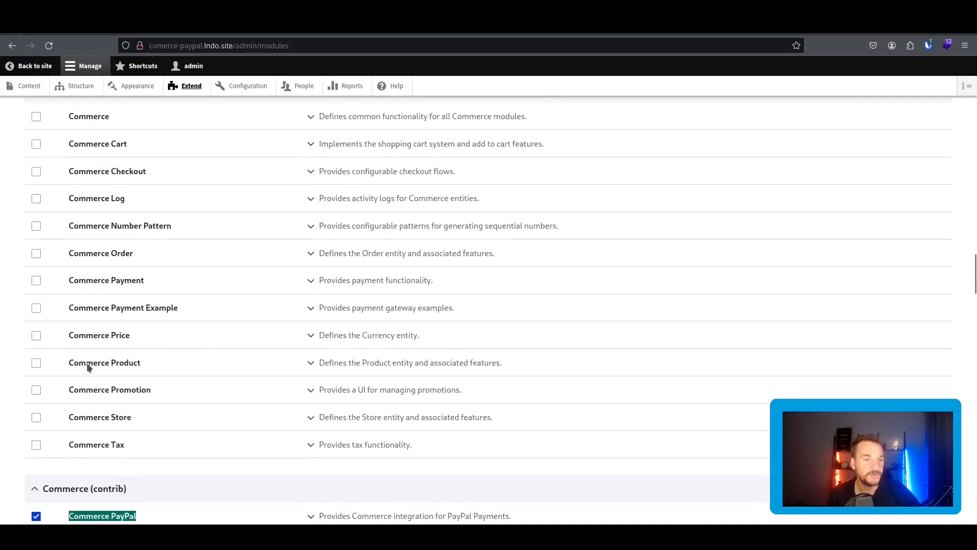
left_click(37, 363)
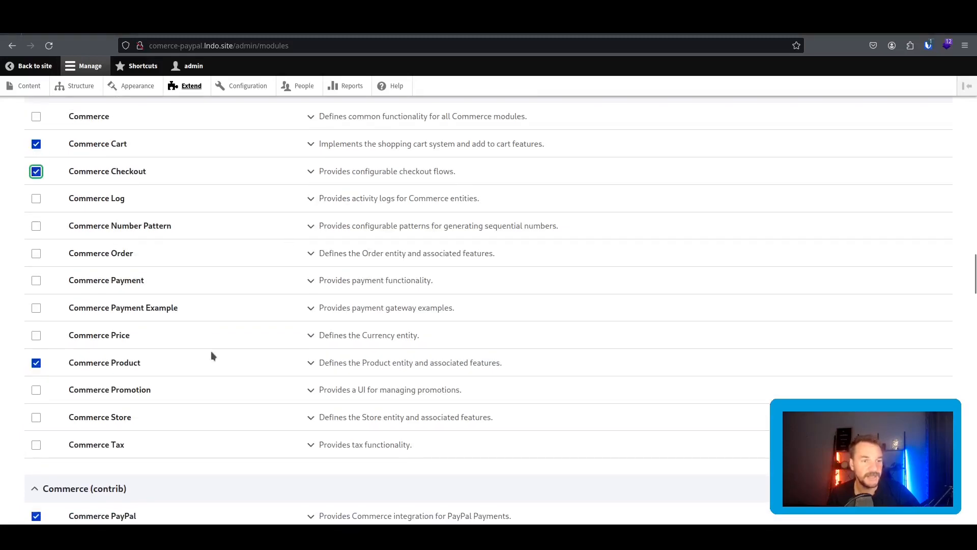
scroll(239, 299, "down", 20)
scroll(174, 346, "down", 4)
left_click(42, 456)
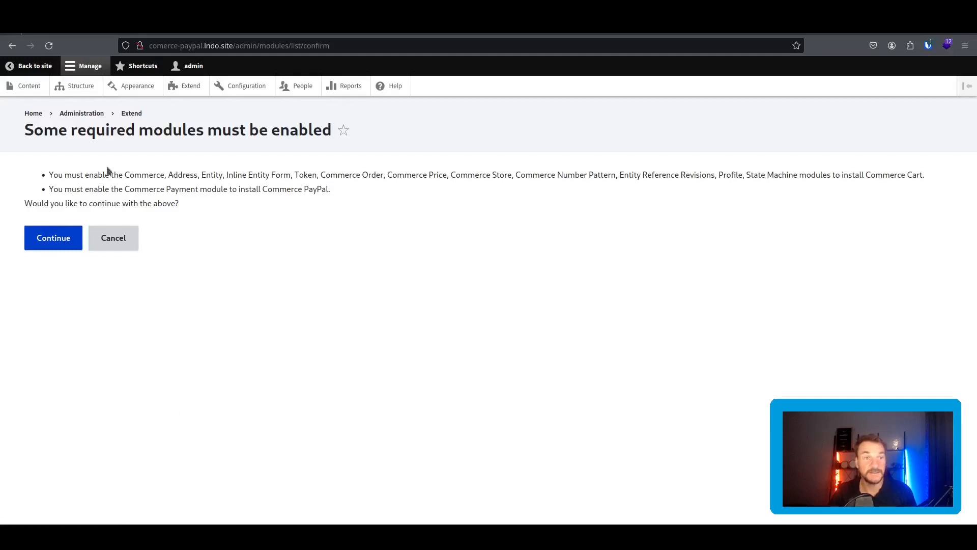
Review the listed dependencies and continue, enabling all 17 Commerce modules.
left_click_drag(55, 174, 188, 176)
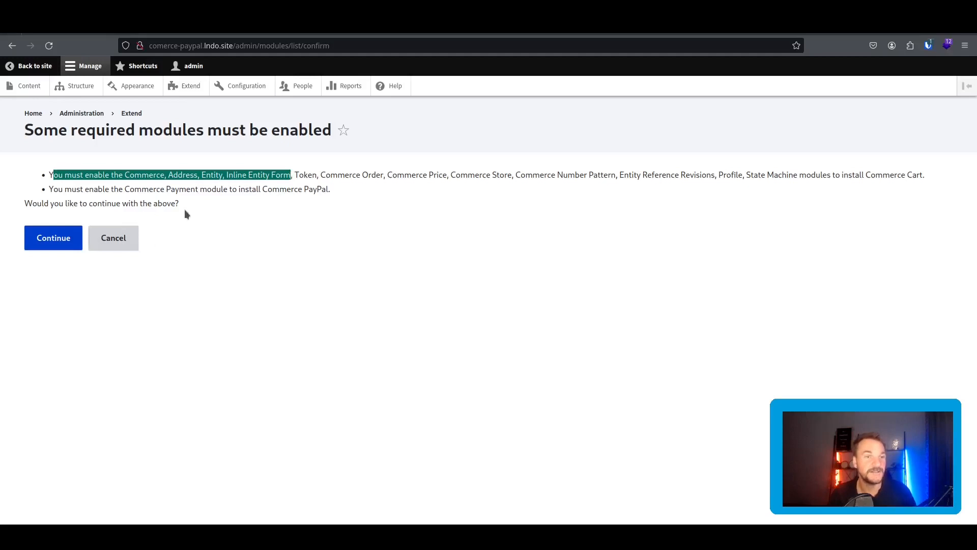
left_click(65, 246)
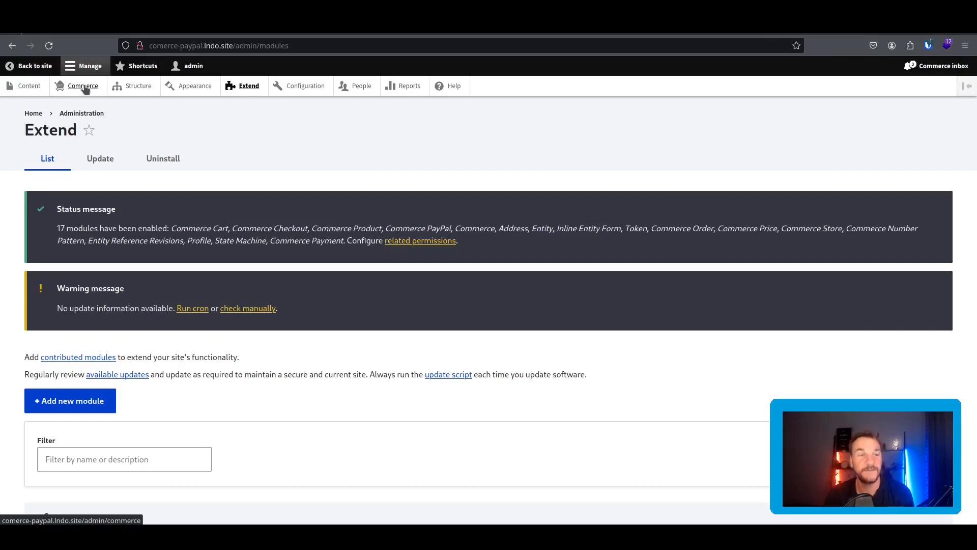
Go from the Commerce admin area to the still-empty Stores list.
left_click(85, 89)
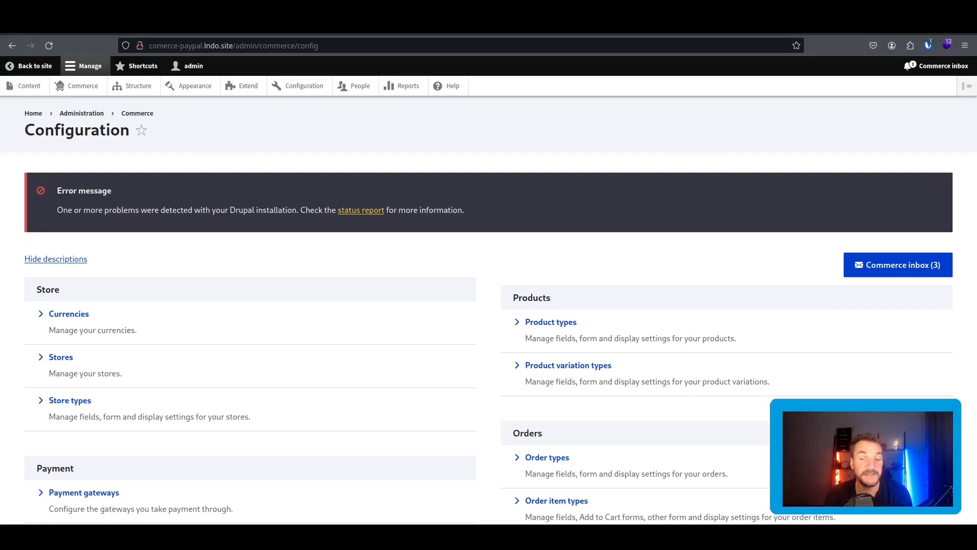
left_click(73, 357)
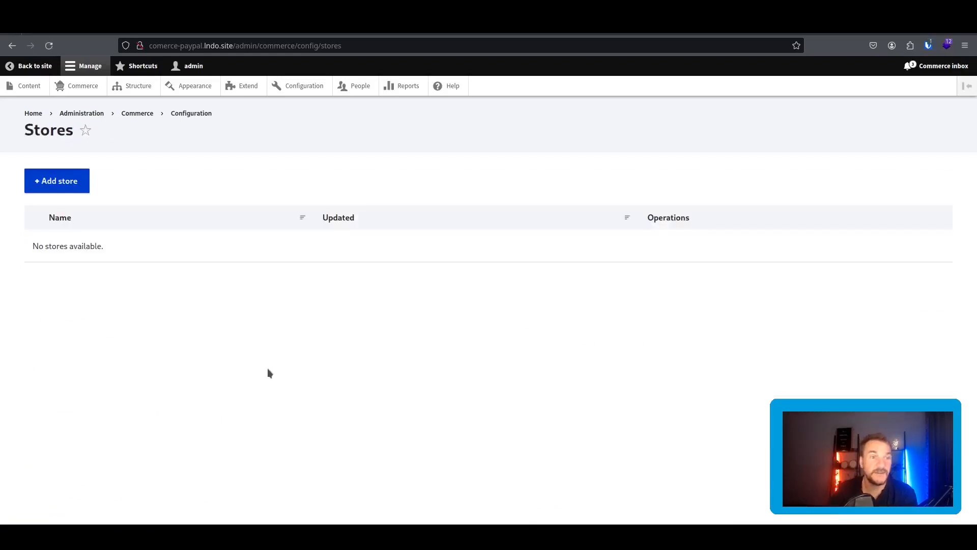
Name the new store 'My store' and fill its email from the suggested address.
key("Tab")
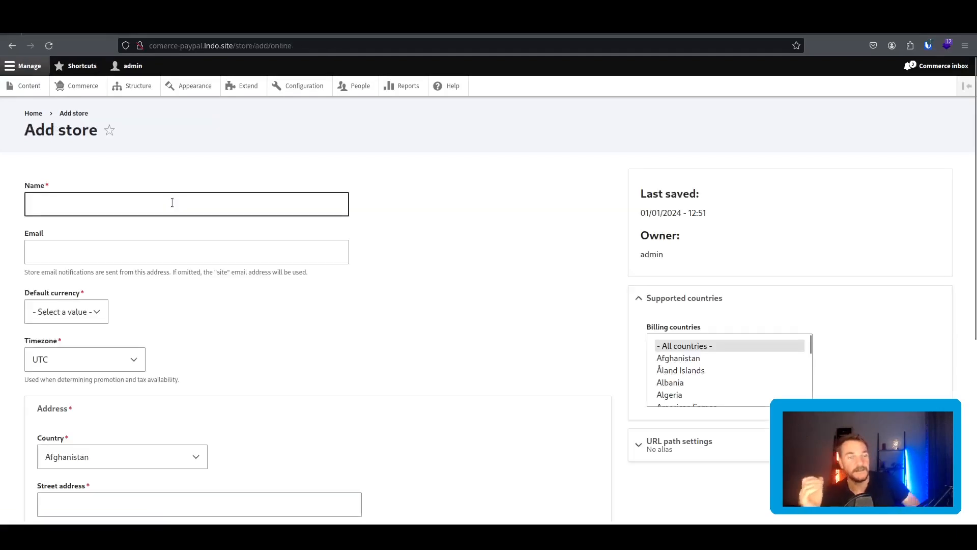
left_click(172, 203)
type("My")
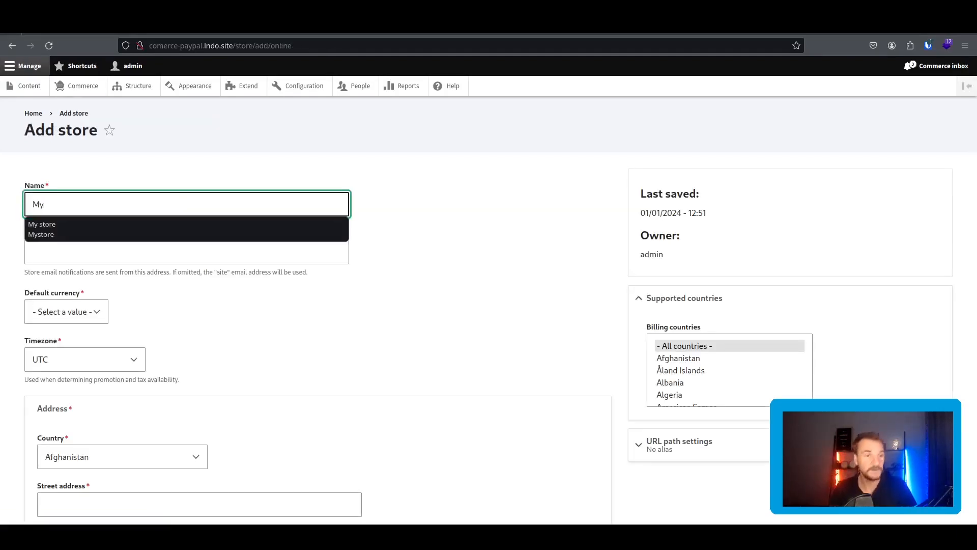
left_click(96, 224)
left_click(102, 252)
type("test")
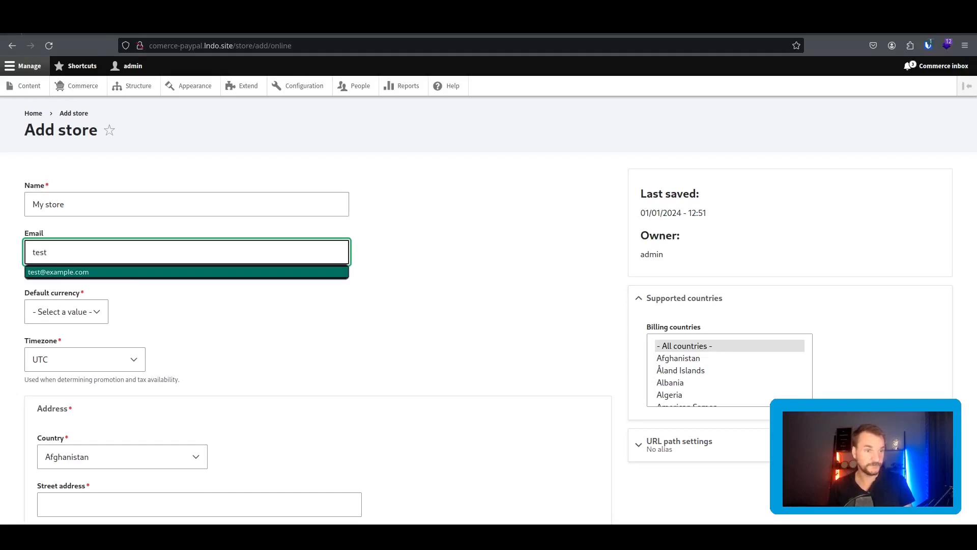
left_click(108, 272)
left_click(103, 306)
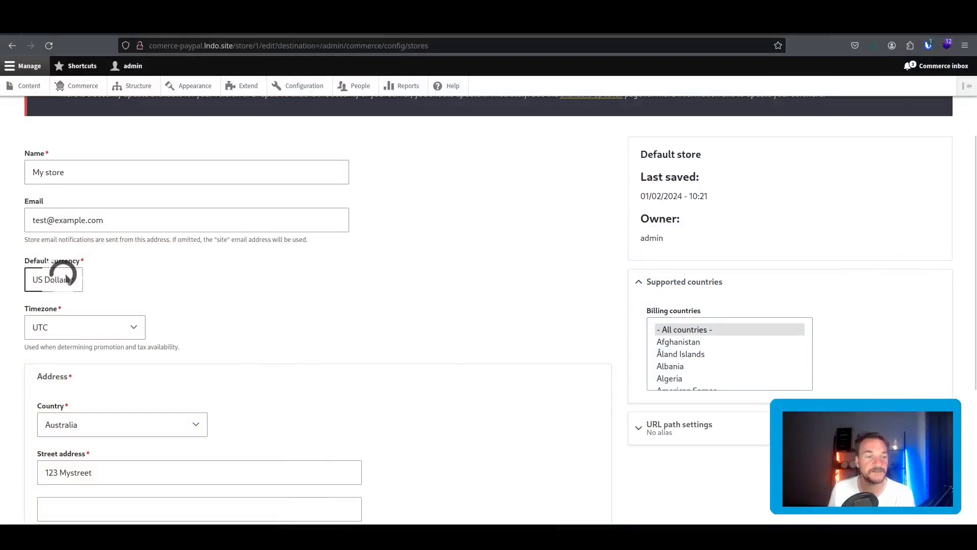
Import Australian Dollar (AUD) as a currency, then go back to Configuration and Stores.
left_click(66, 279)
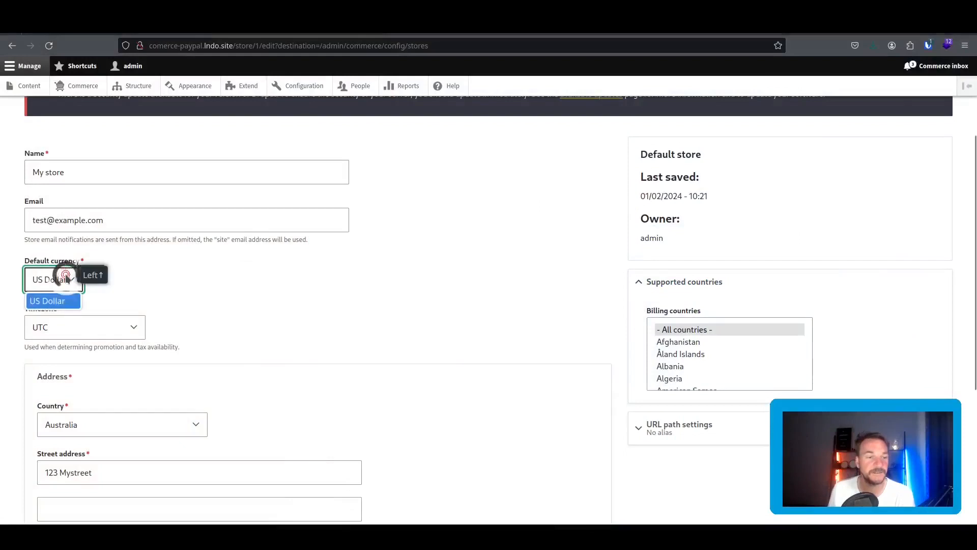
left_click(170, 273)
left_click(94, 86)
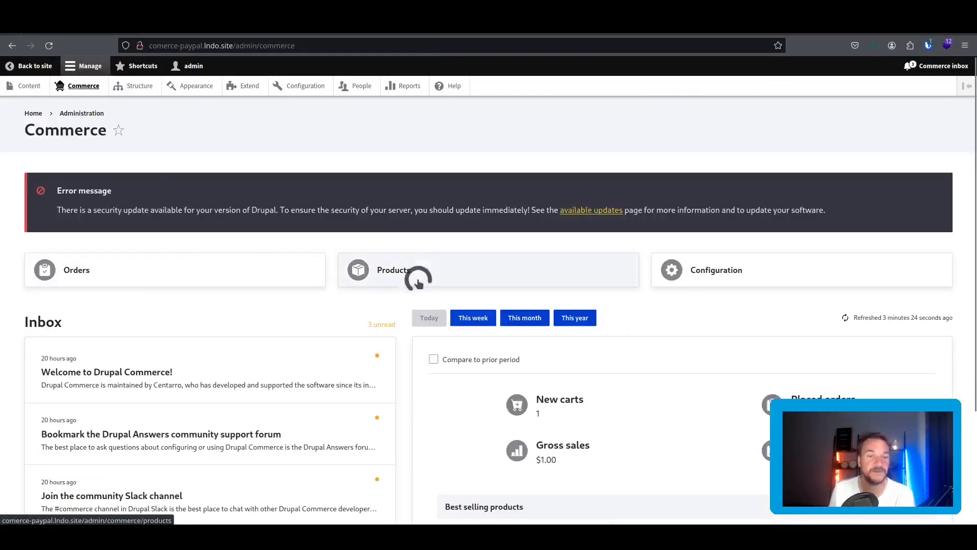
left_click(718, 270)
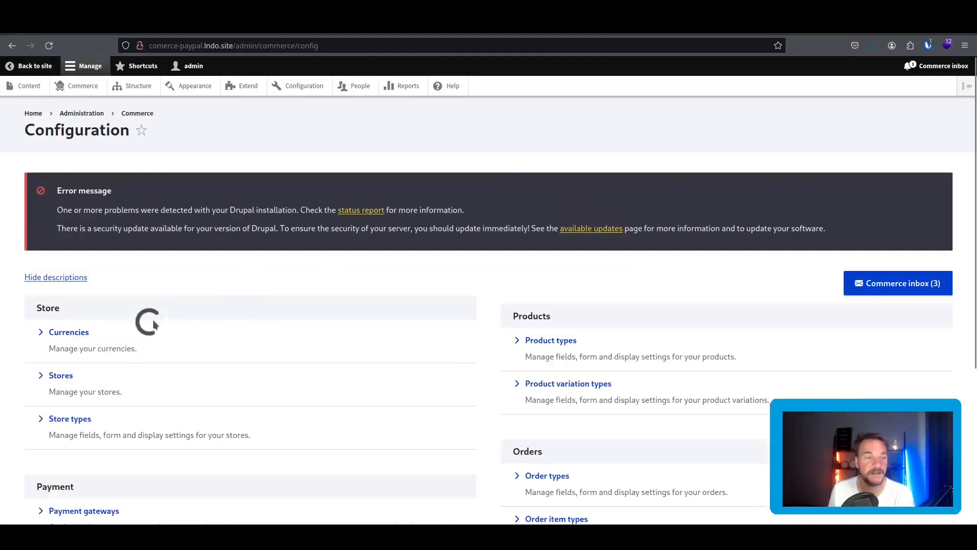
left_click(67, 332)
left_click(73, 268)
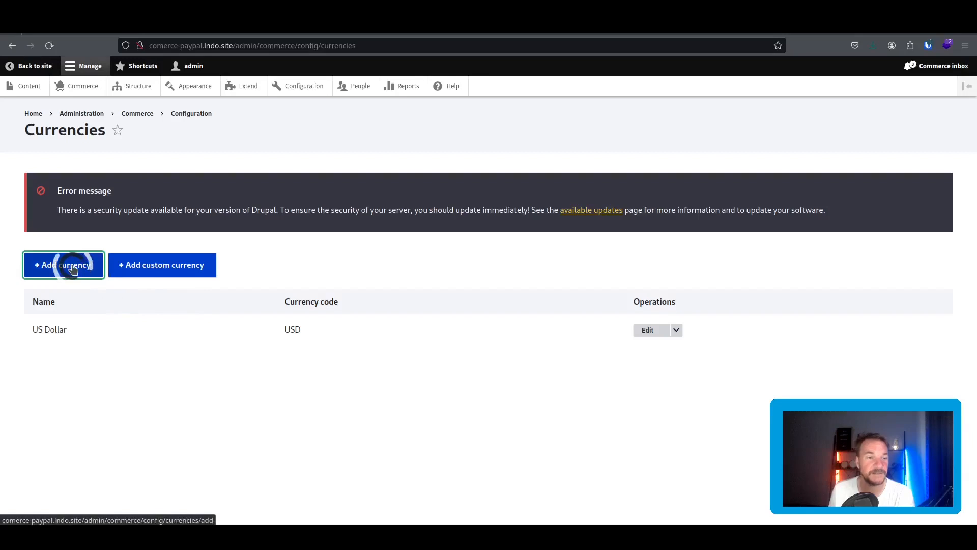
scroll(137, 324, "down", 2)
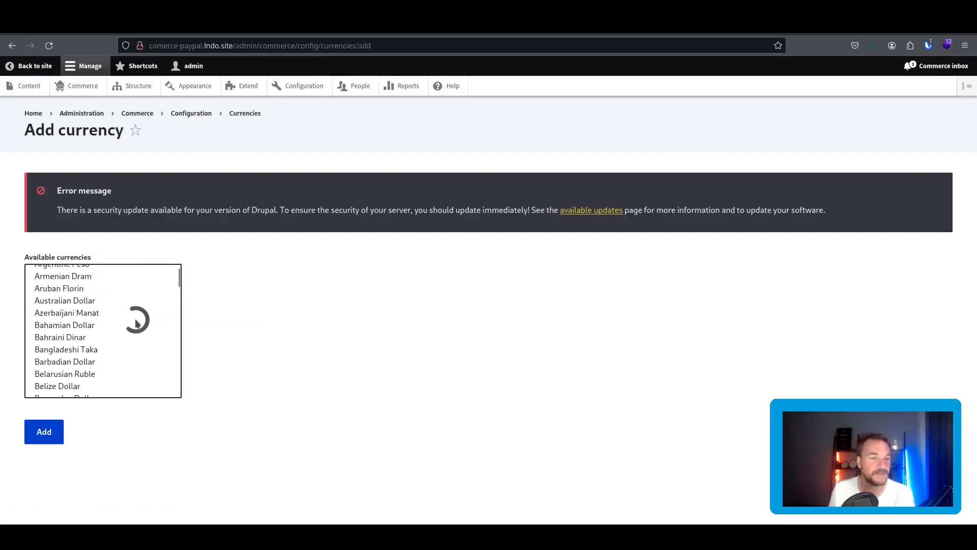
left_click(79, 305)
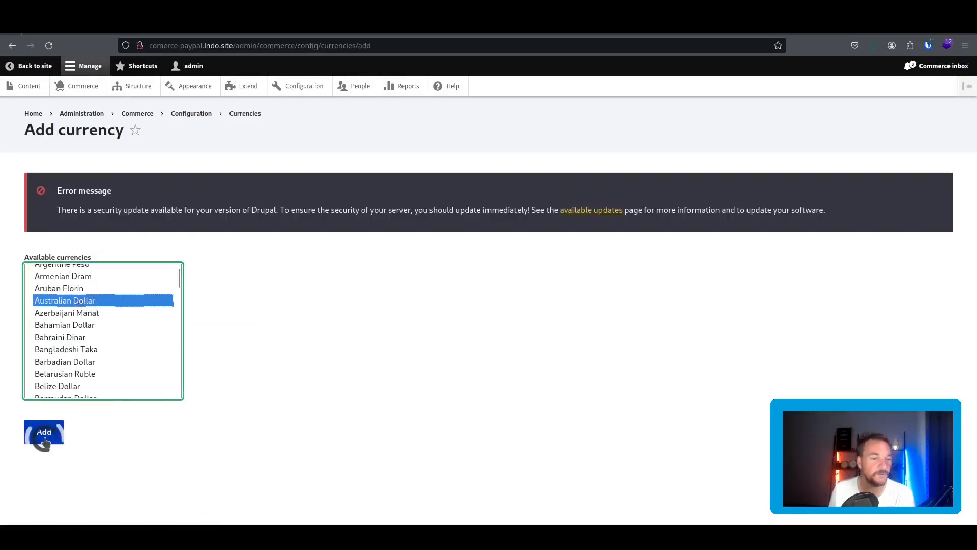
left_click(44, 432)
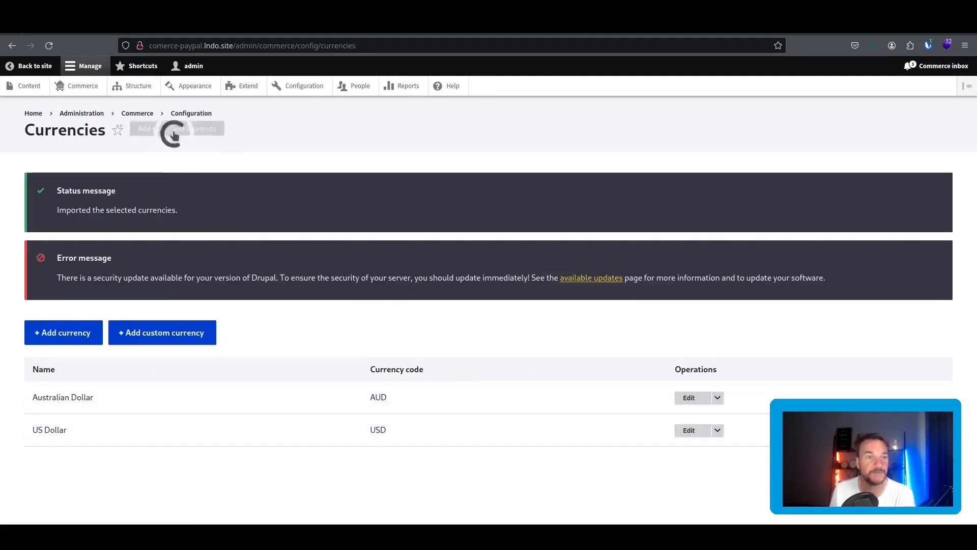
left_click(189, 112)
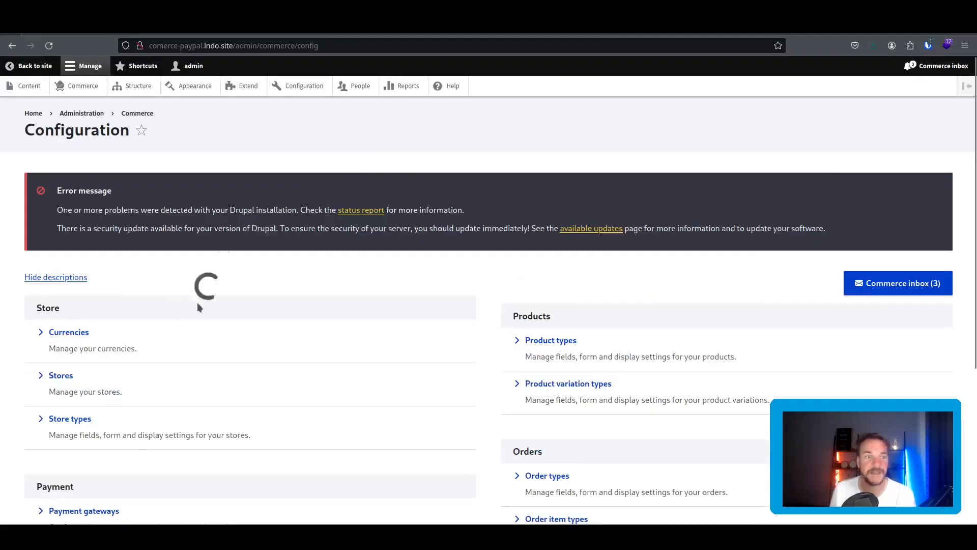
left_click(100, 373)
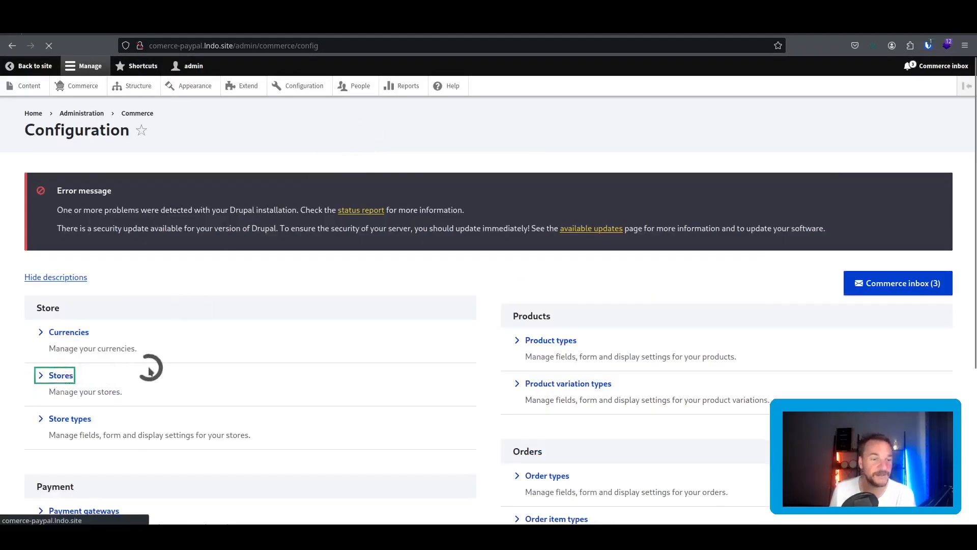
Edit My store and keep US Dollar as its default currency.
left_click(722, 334)
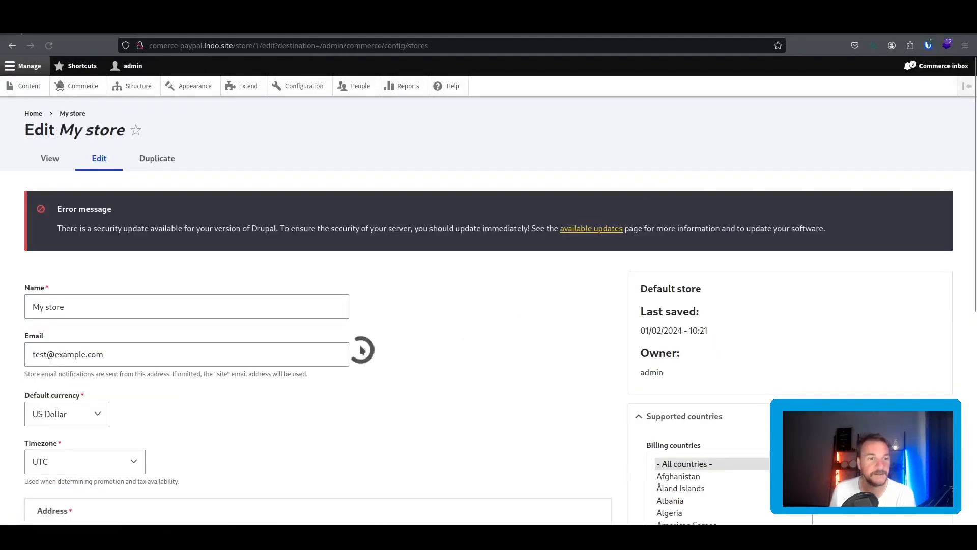
scroll(306, 330, "down", 4)
left_click(80, 203)
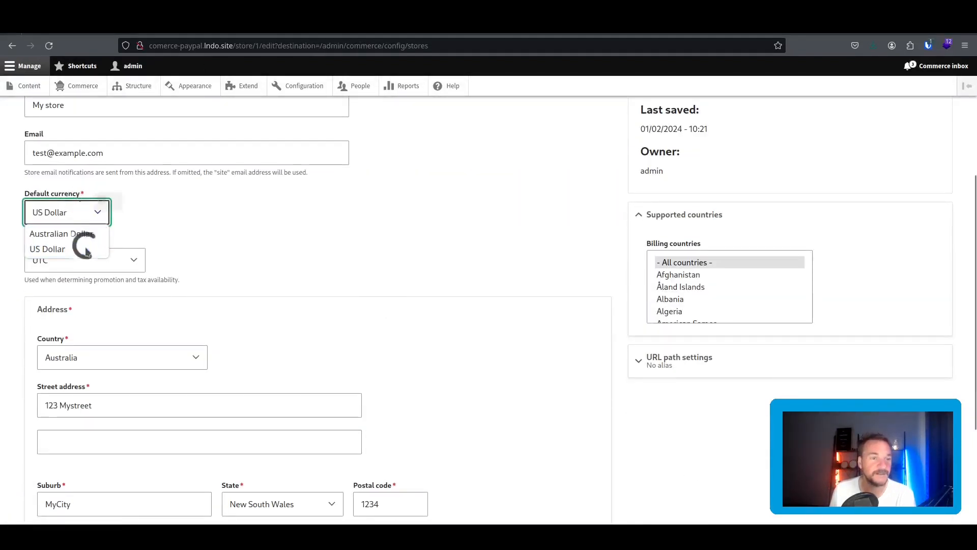
left_click(157, 213)
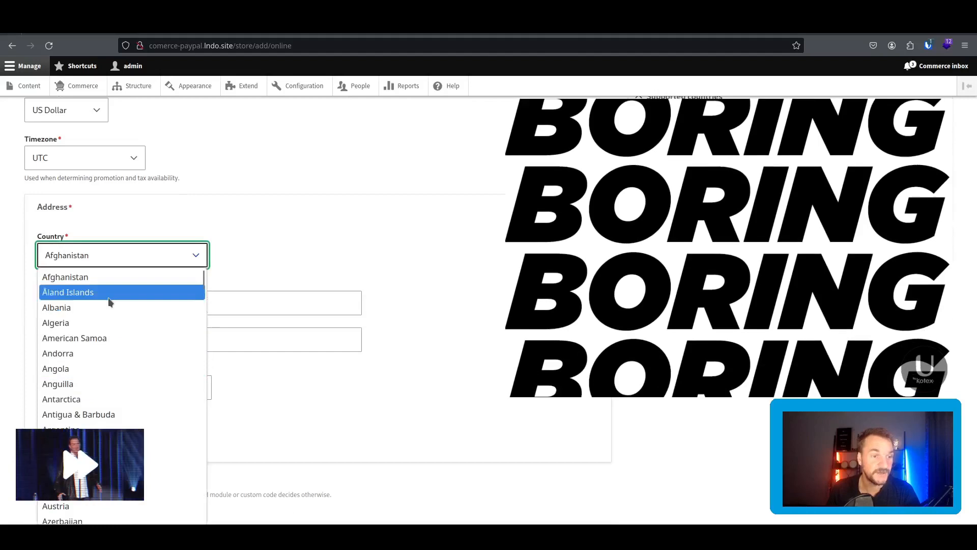
Give the store an Australian address in New South Wales with street, suburb and postcode, and save.
scroll(116, 398, "down", 5)
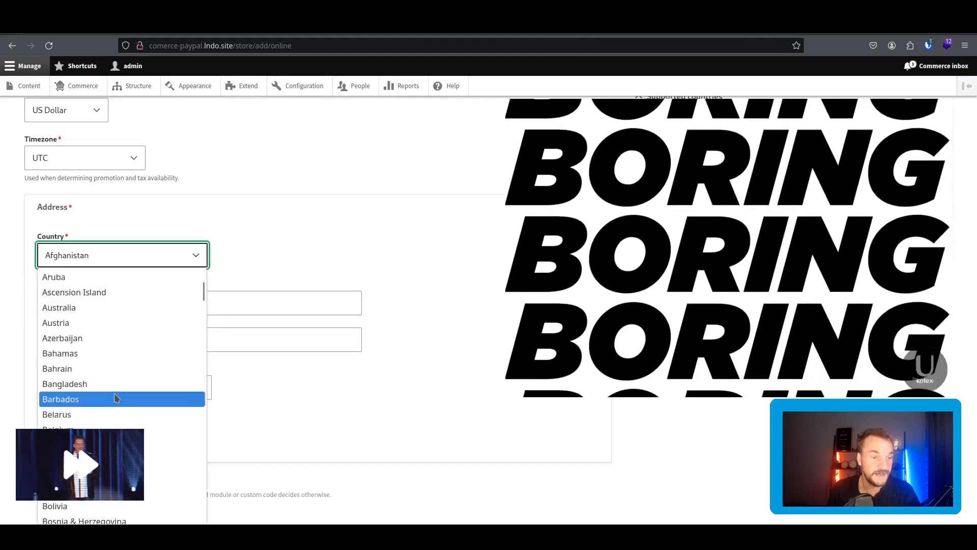
left_click(89, 308)
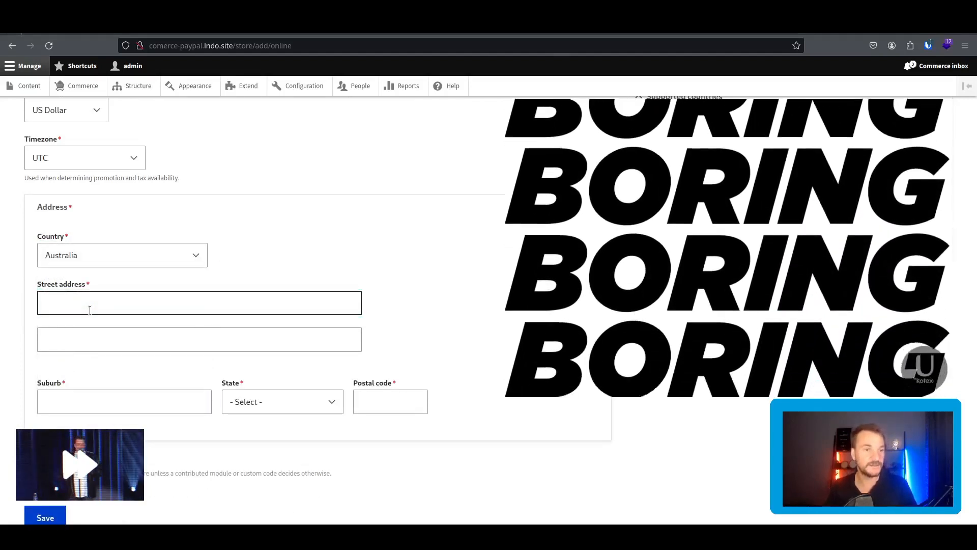
left_click(90, 310)
type("123")
left_click(65, 321)
left_click(93, 401)
type("M")
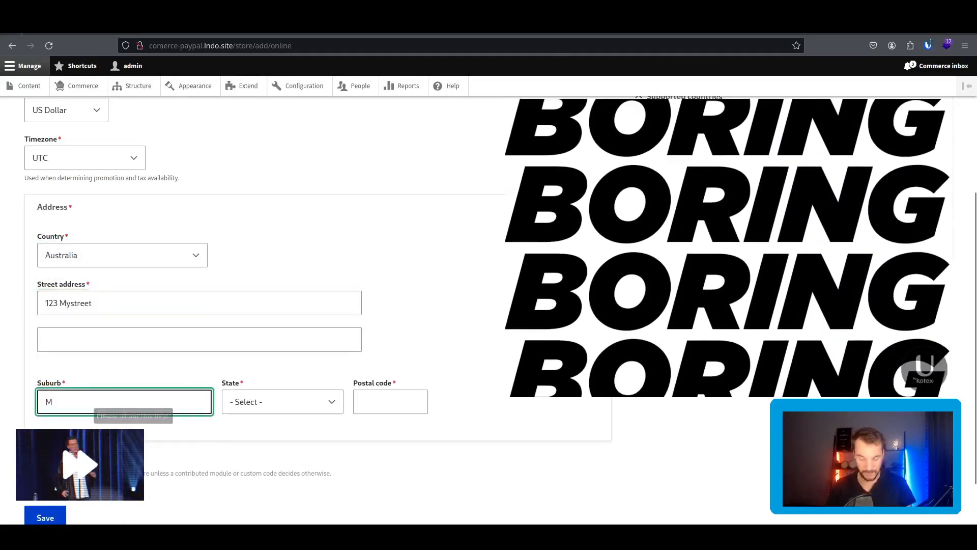
type("yCity")
left_click(270, 401)
left_click(266, 288)
left_click(404, 399)
type("1234")
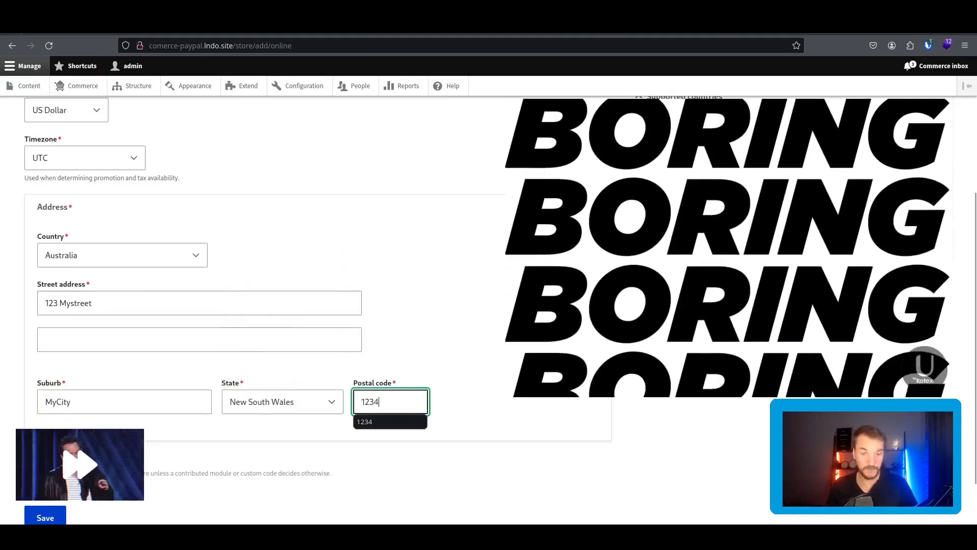
key("Return")
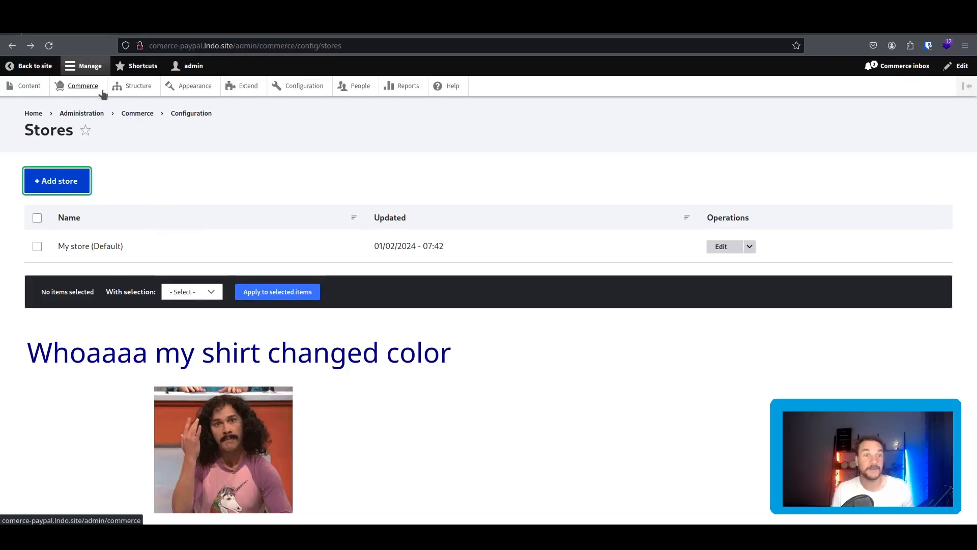
Create a product titled MyWidget and save it to proceed to its variations.
left_click(149, 114)
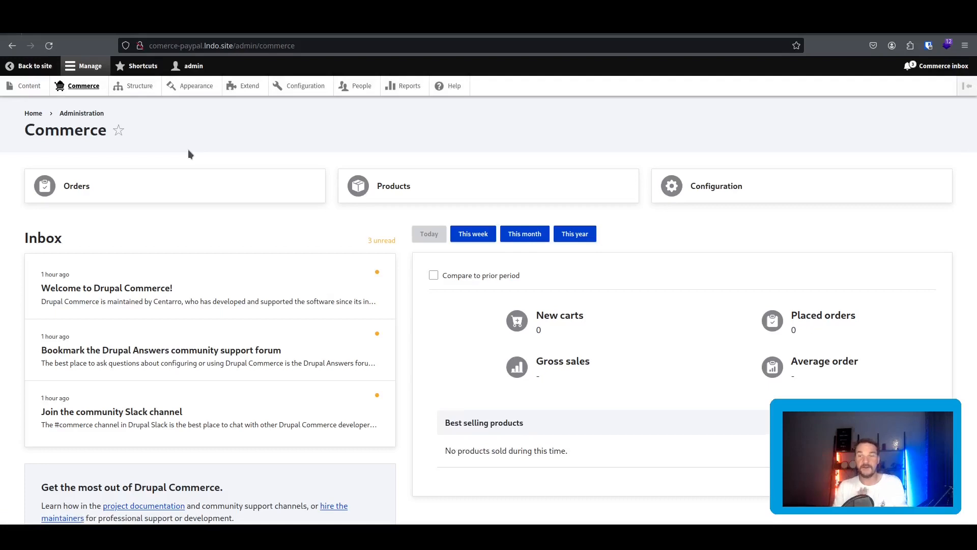
left_click(427, 186)
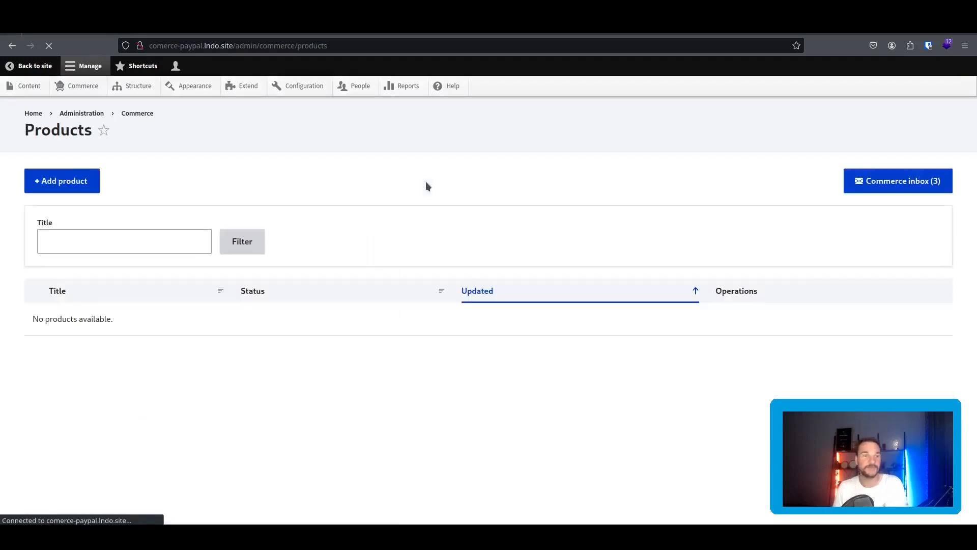
left_click(87, 181)
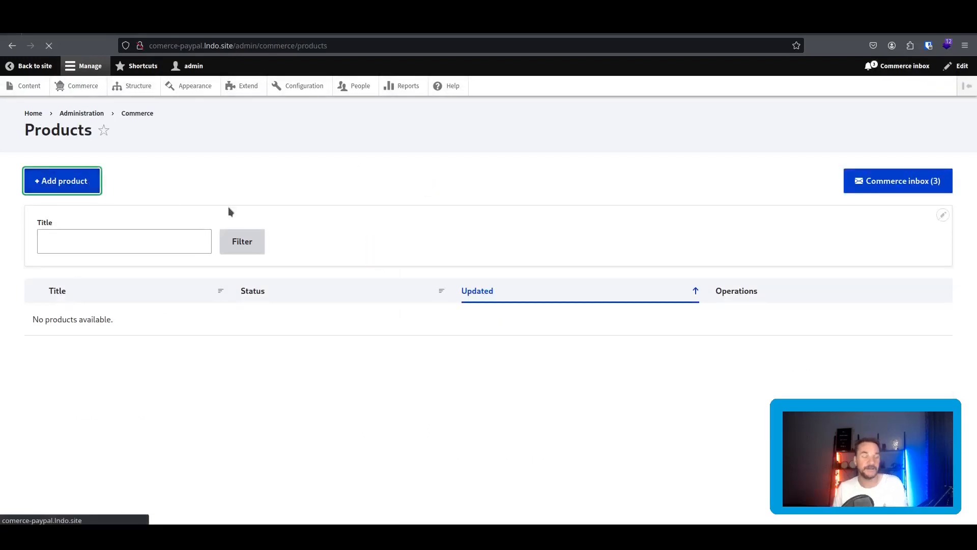
type("My")
left_click(224, 222)
left_click(206, 313)
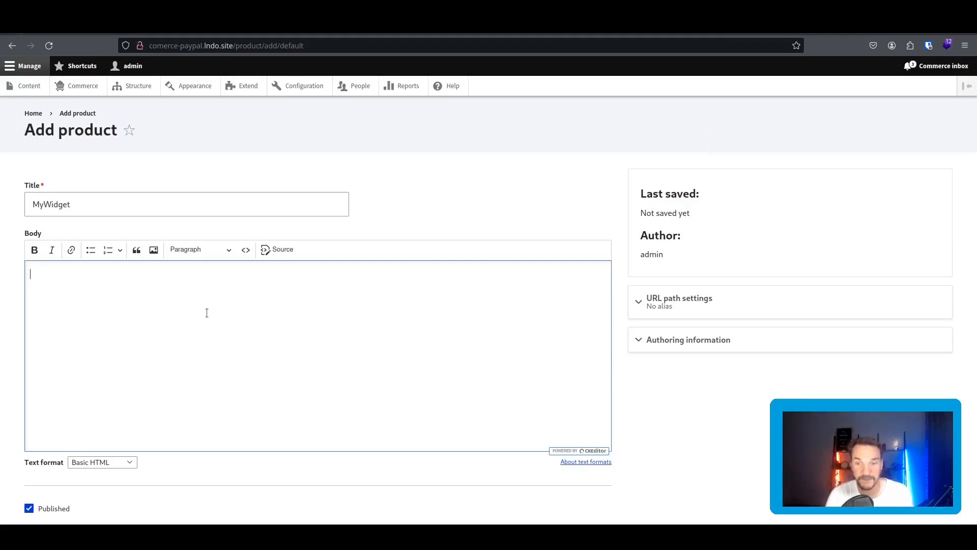
scroll(43, 458, "down", 2)
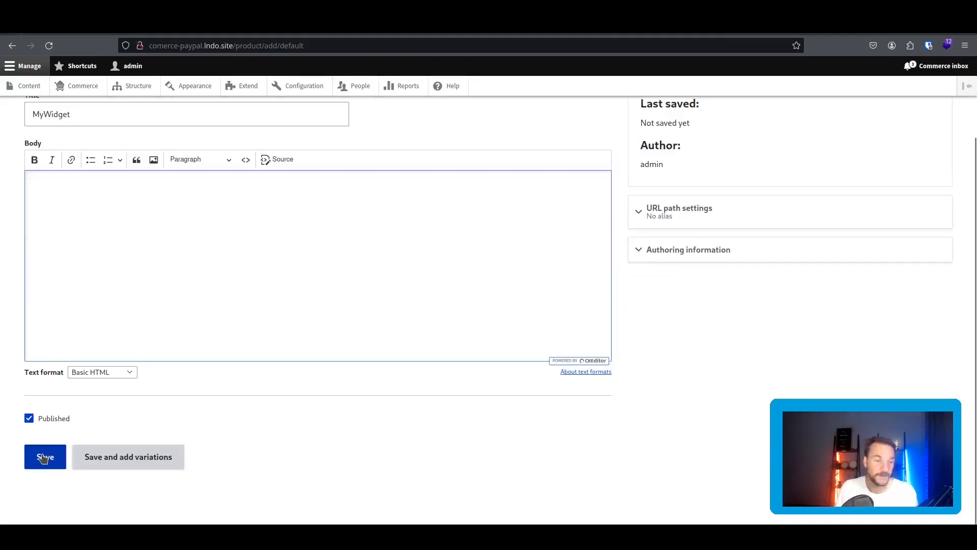
left_click(125, 461)
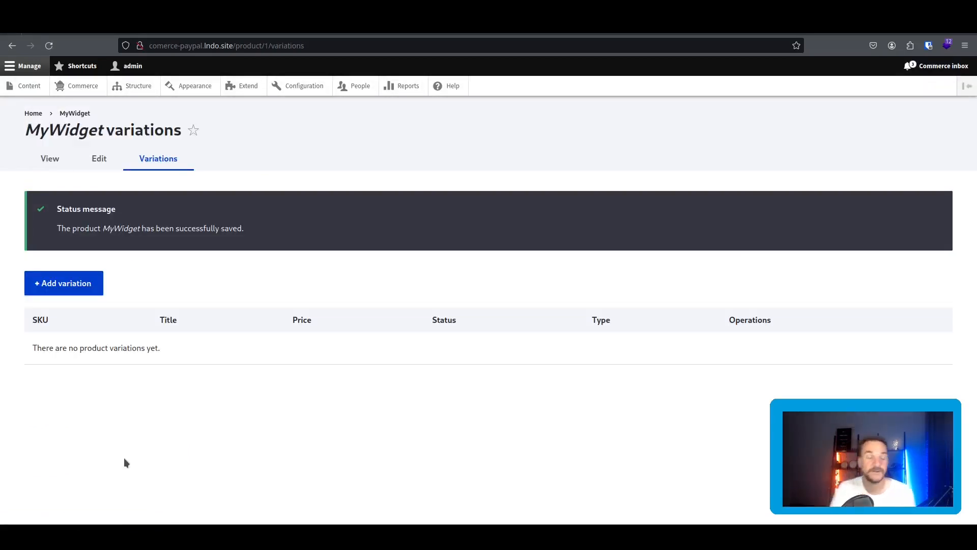
Add a variation with SKU mywidget1 priced $1.00, then open Commerce configuration.
left_click(77, 281)
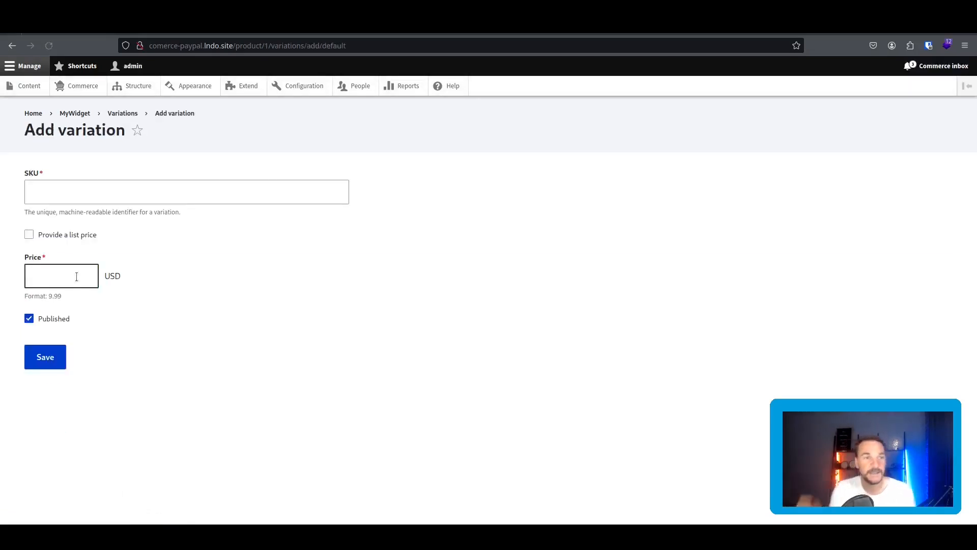
left_click(81, 187)
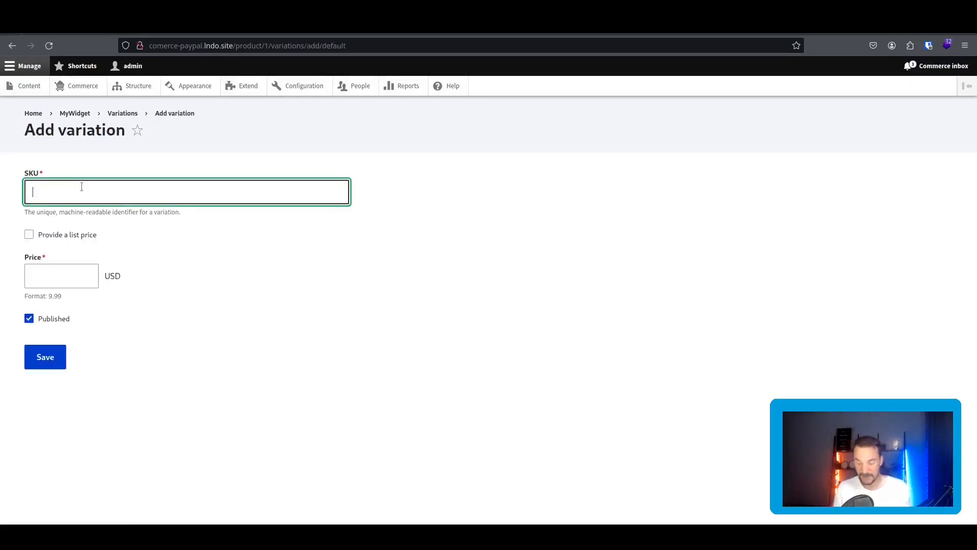
type("mywidget1")
key("Tab")
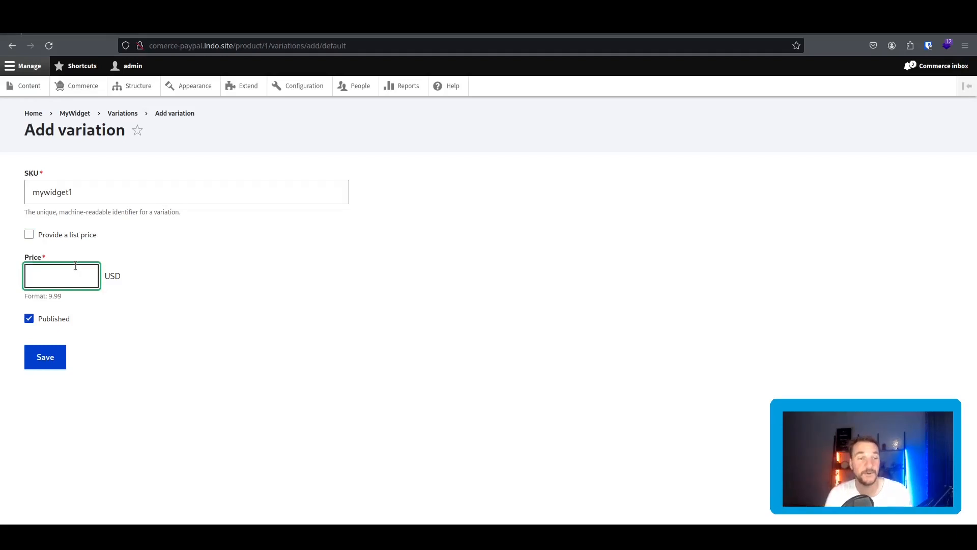
left_click(81, 295)
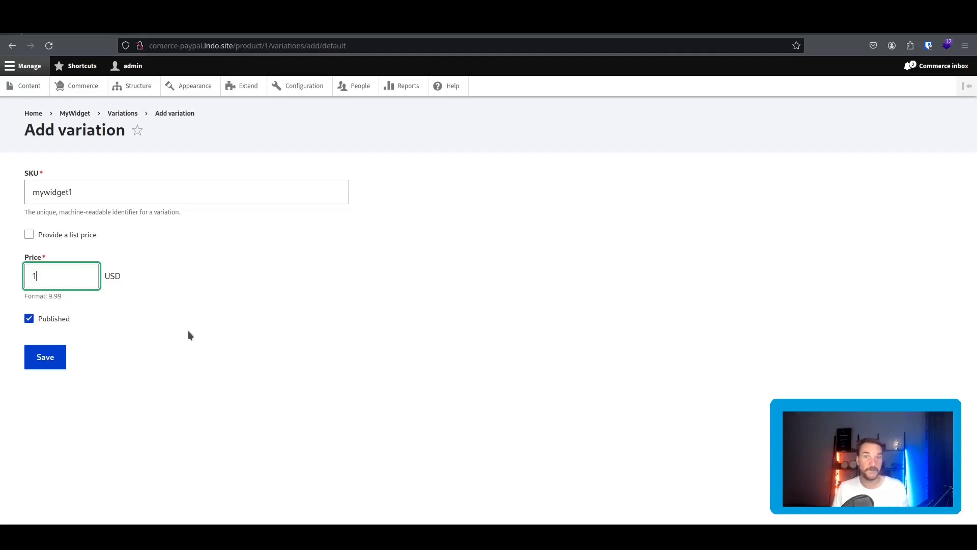
left_click(59, 355)
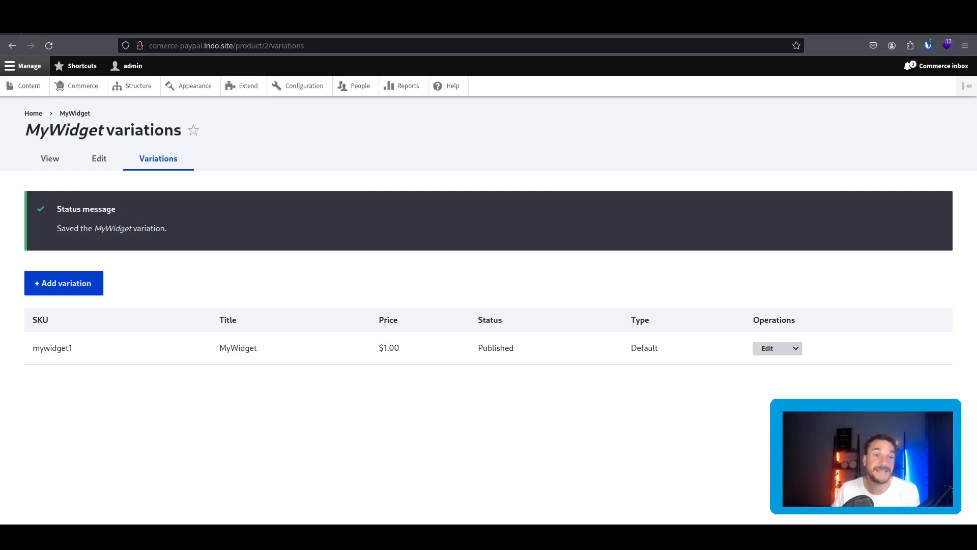
left_click(94, 88)
left_click(727, 187)
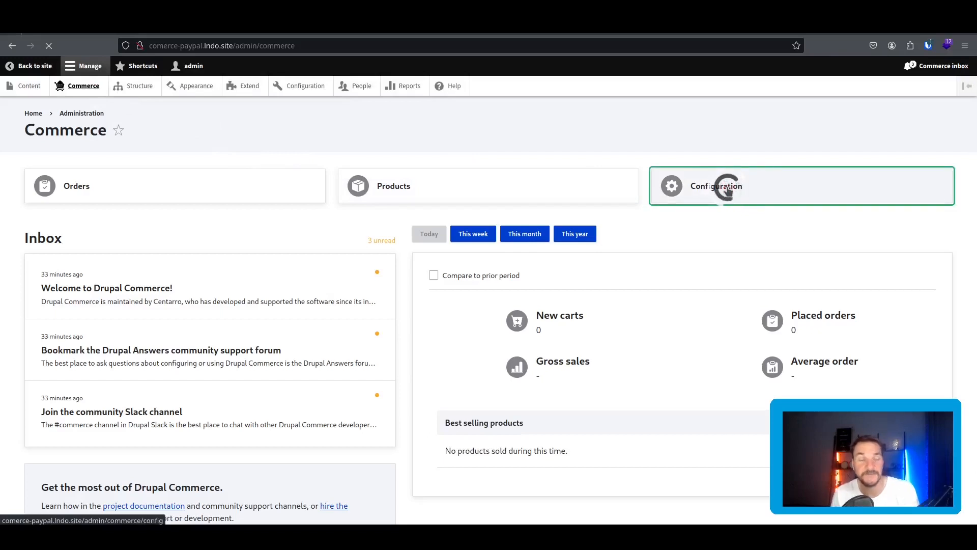
Go from Configuration to Payment gateways and start adding a new payment gateway.
scroll(315, 281, "down", 4)
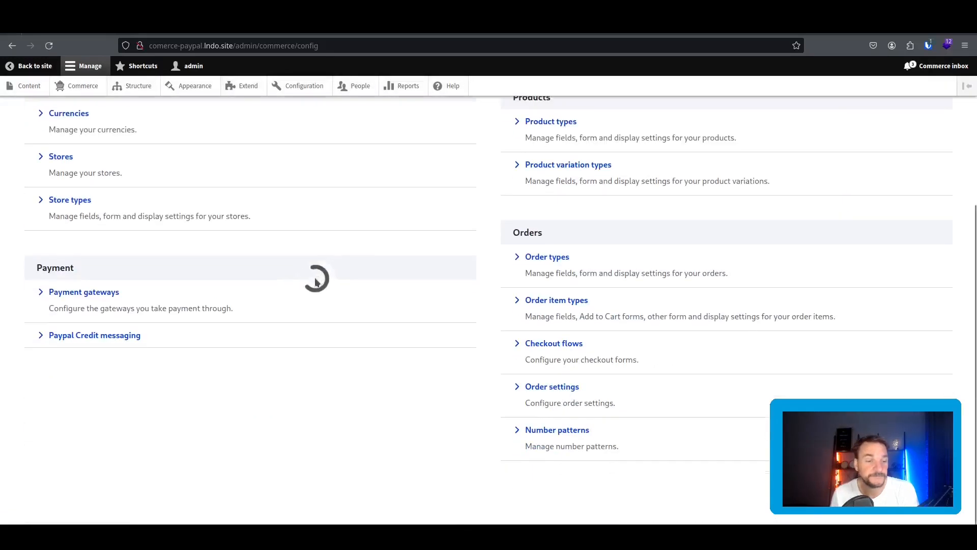
left_click(94, 292)
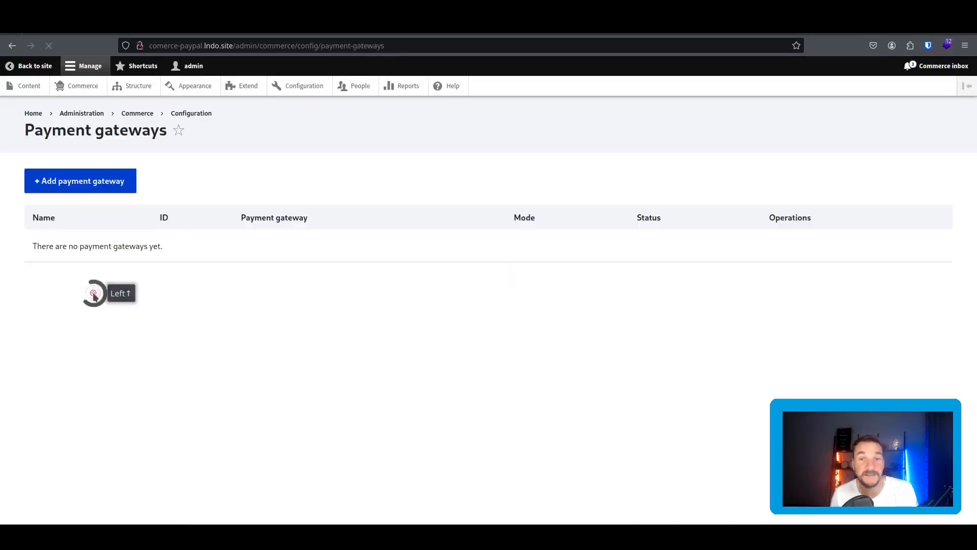
left_click(100, 188)
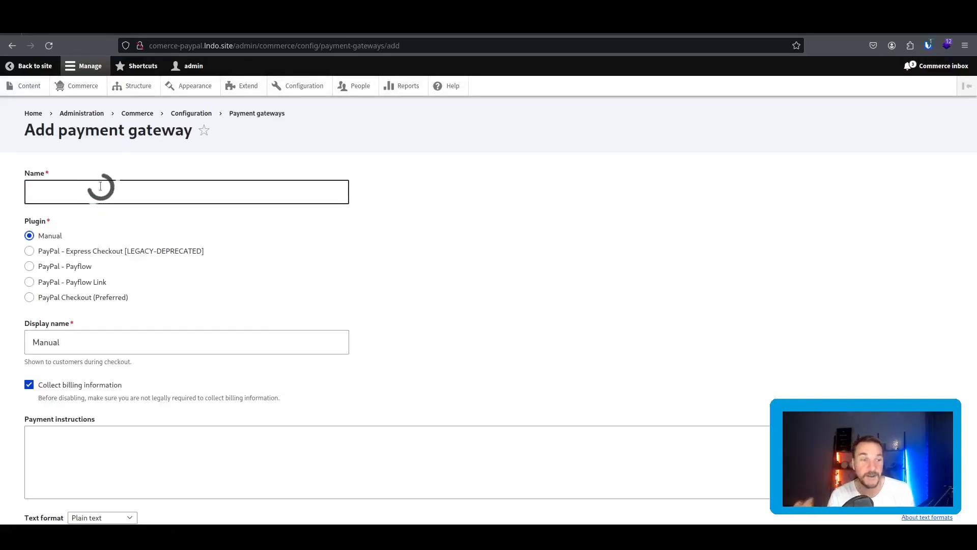
scroll(54, 264, "down", 1)
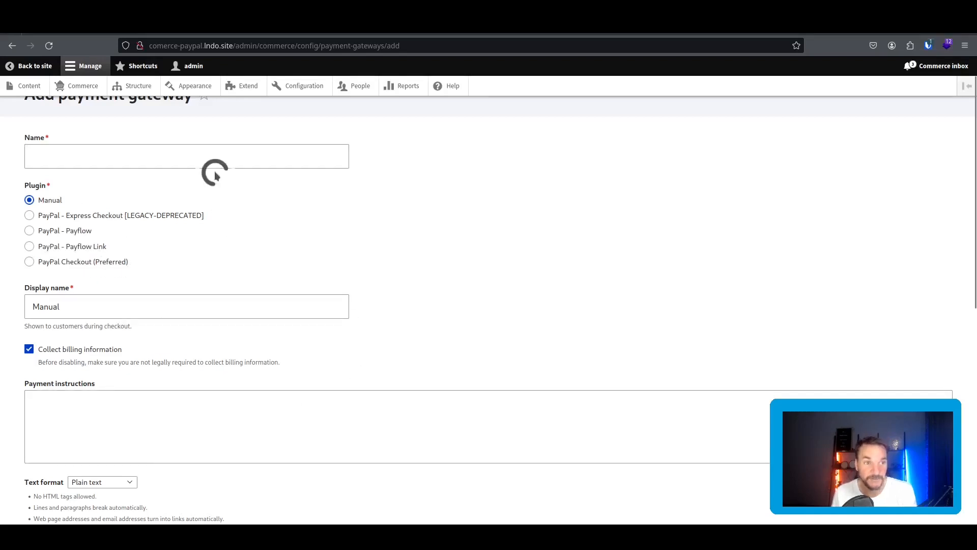
Enter 'Paypal payment gateway' as the gateway name, generating machine name paypal_payment_gateway.
scroll(326, 186, "up", 1)
left_click(329, 192)
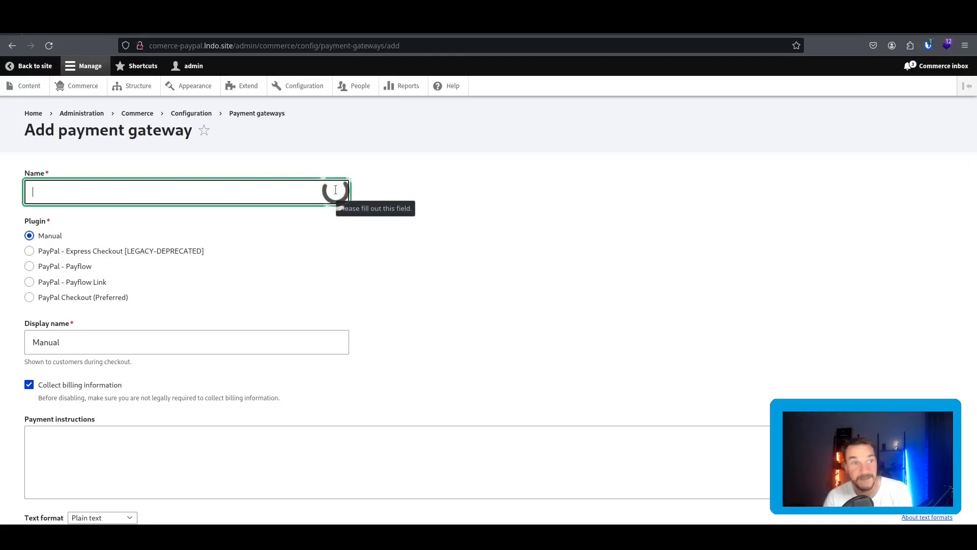
type("Pay")
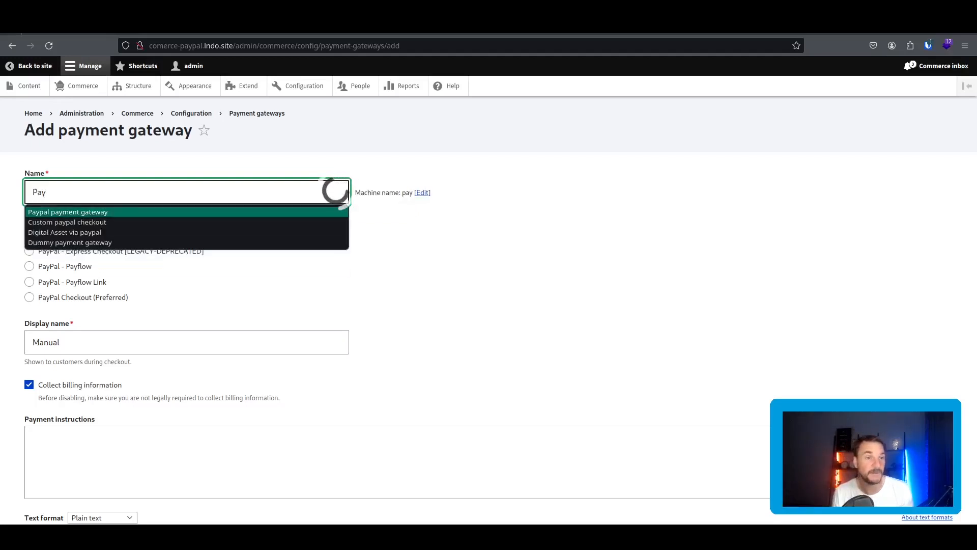
key("Return")
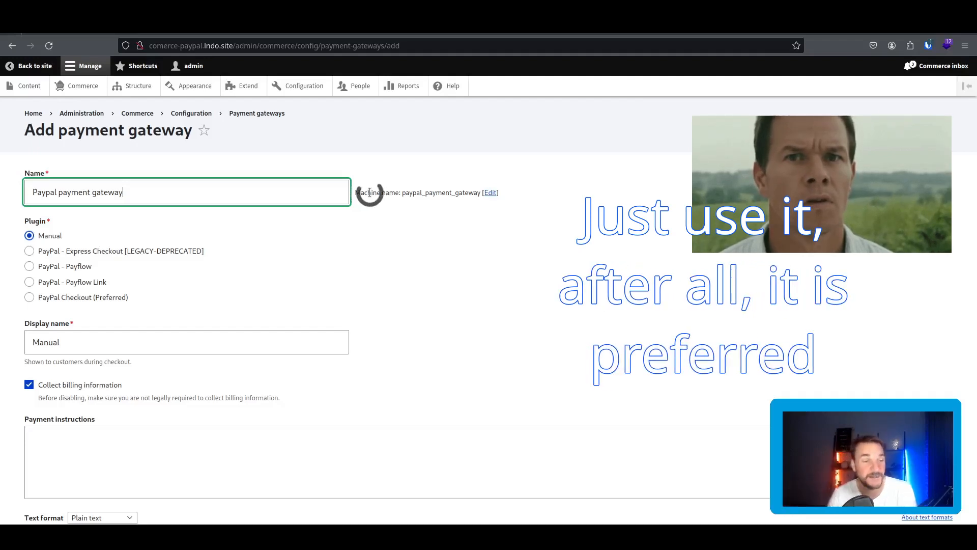
Select PayPal Checkout (Preferred) as the gateway plugin.
left_click(100, 297)
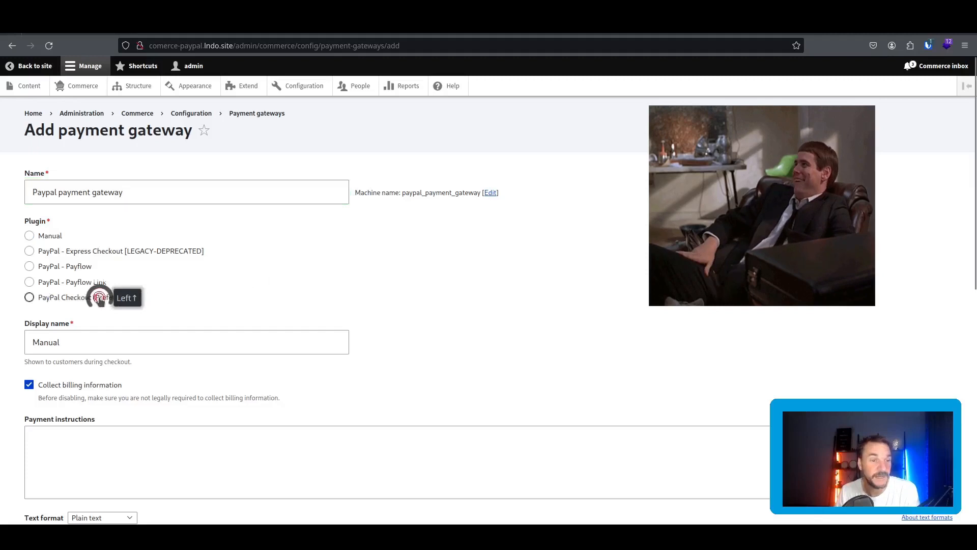
scroll(201, 267, "down", 3)
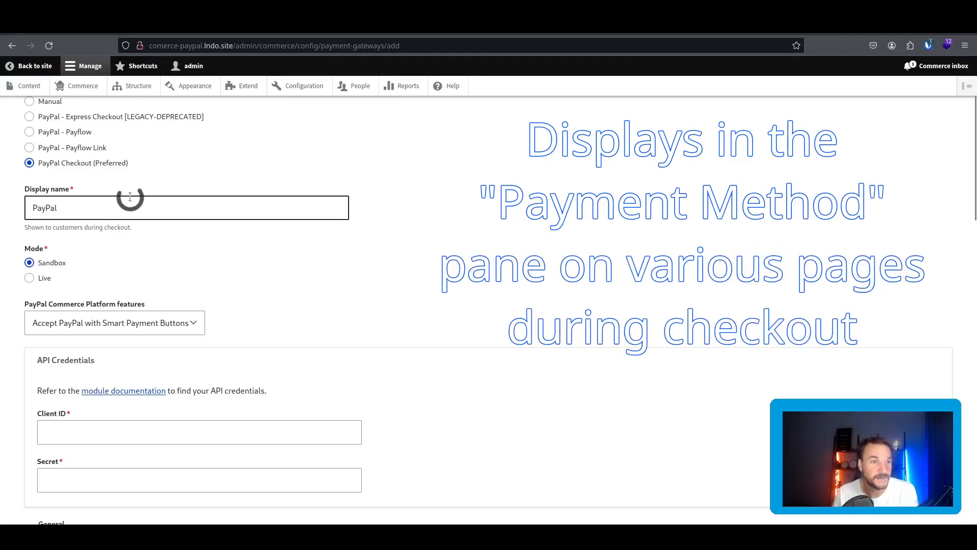
scroll(133, 201, "up", 2)
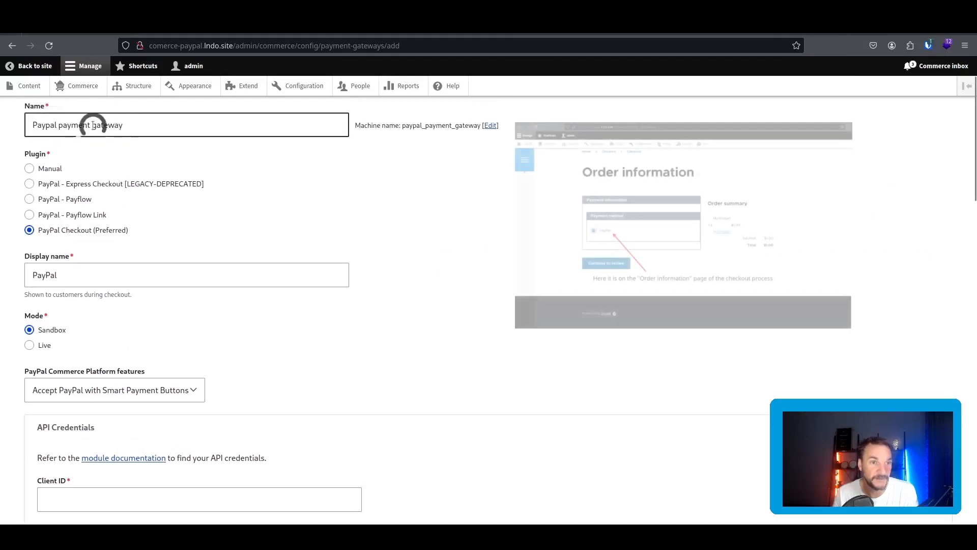
Review the PayPal display name and Sandbox mode, then open the PayPal Commerce Platform features list.
left_click_drag(198, 127, 30, 125)
left_click(77, 275)
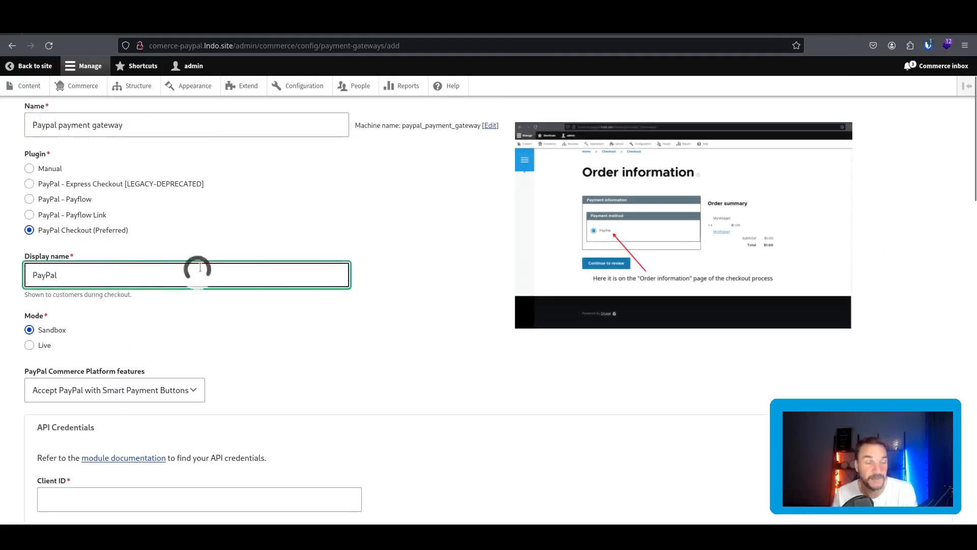
scroll(200, 267, "down", 3)
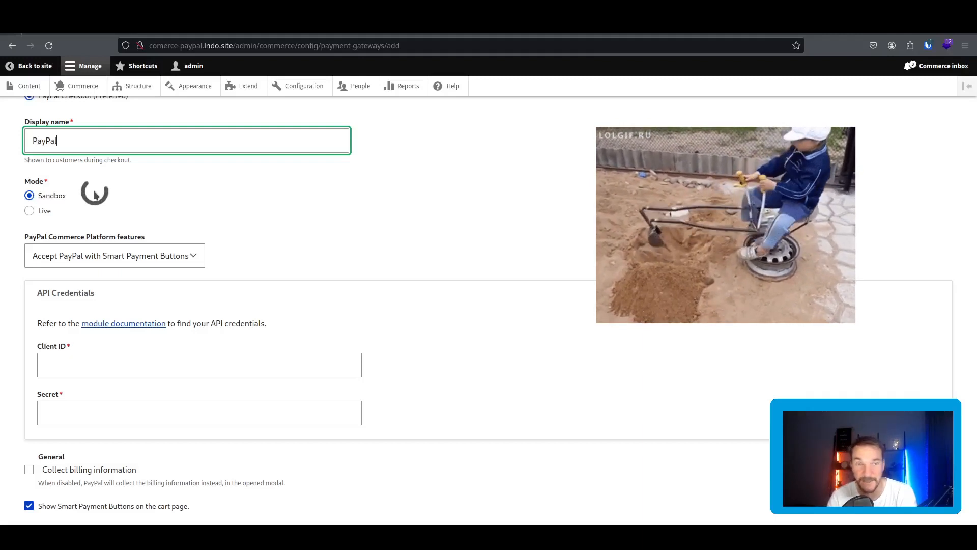
scroll(229, 219, "down", 2)
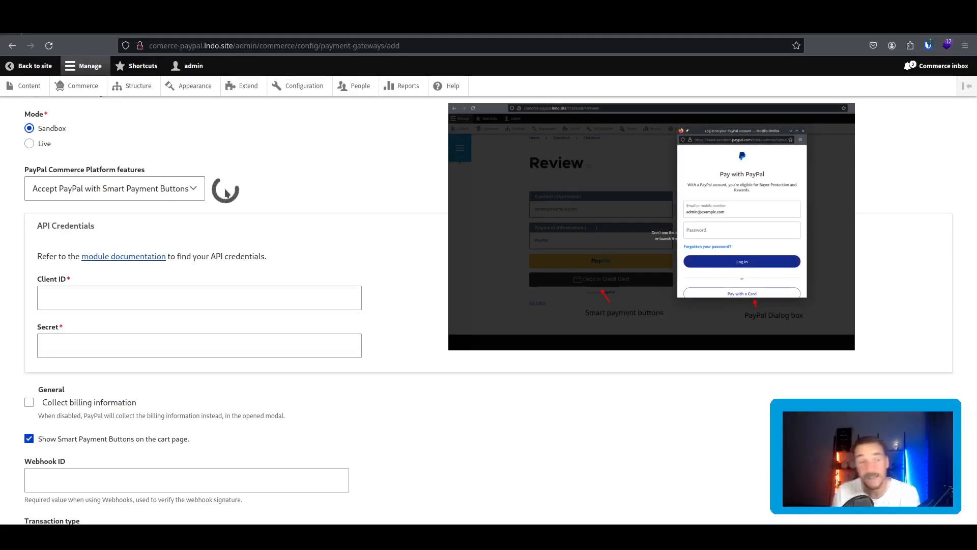
left_click(186, 189)
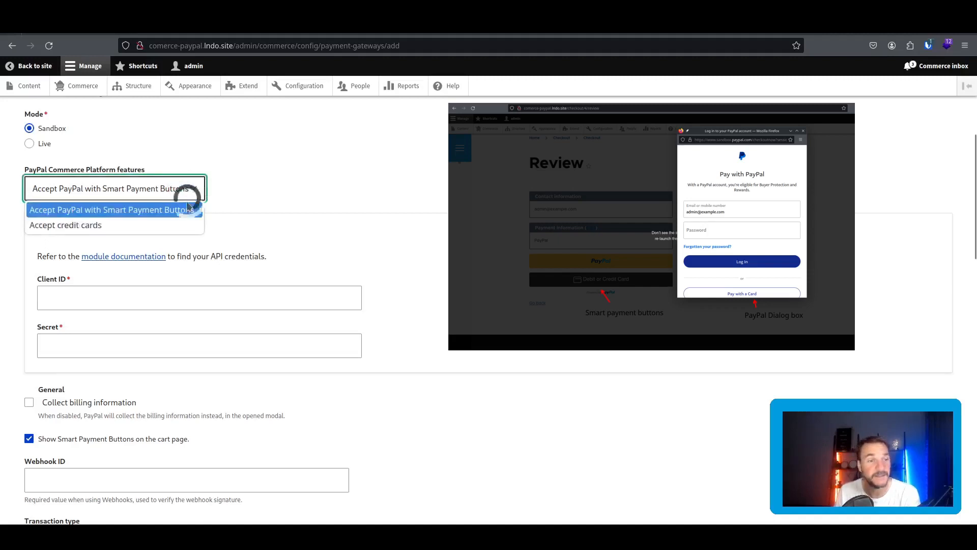
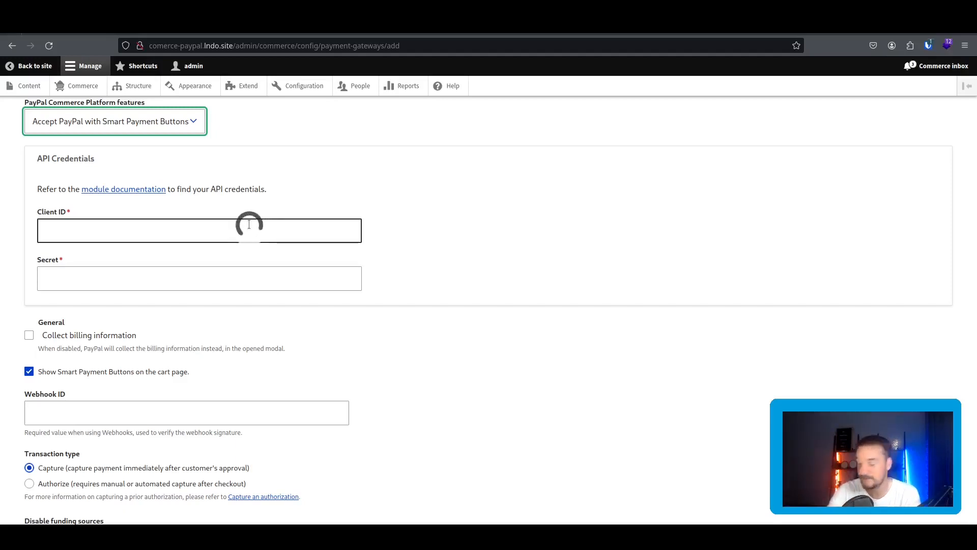
scroll(249, 221, "down", 3)
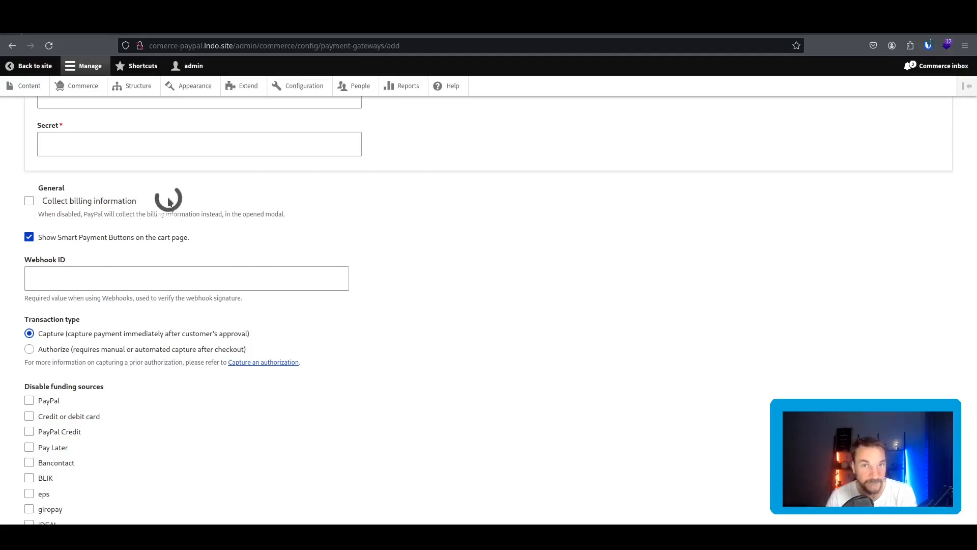
scroll(168, 202, "down", 2)
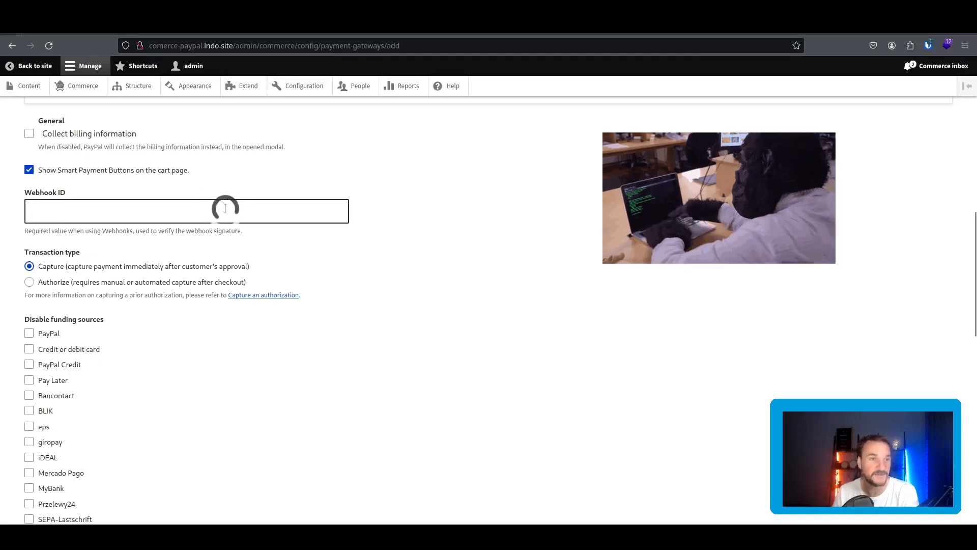
scroll(219, 199, "down", 2)
scroll(211, 197, "down", 2)
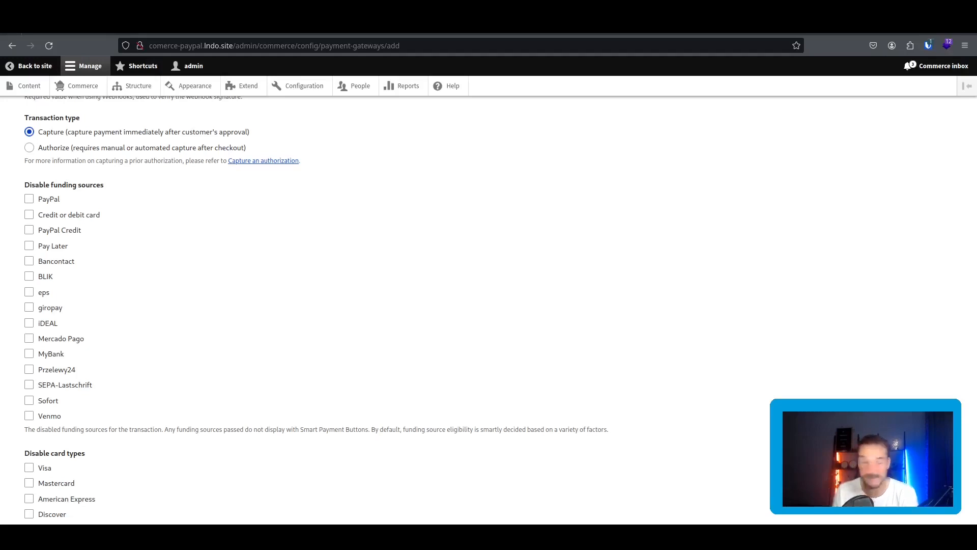
scroll(229, 210, "down", 10)
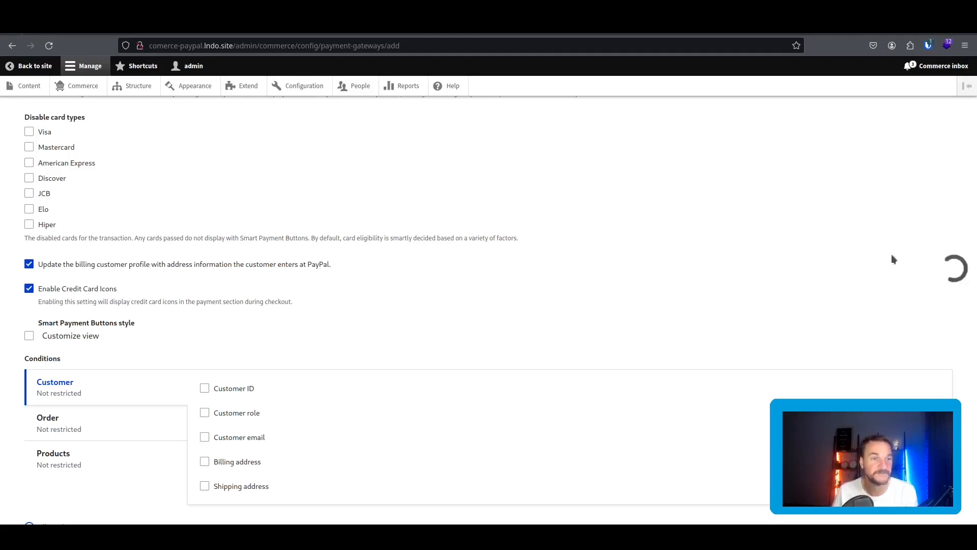
scroll(593, 227, "down", 3)
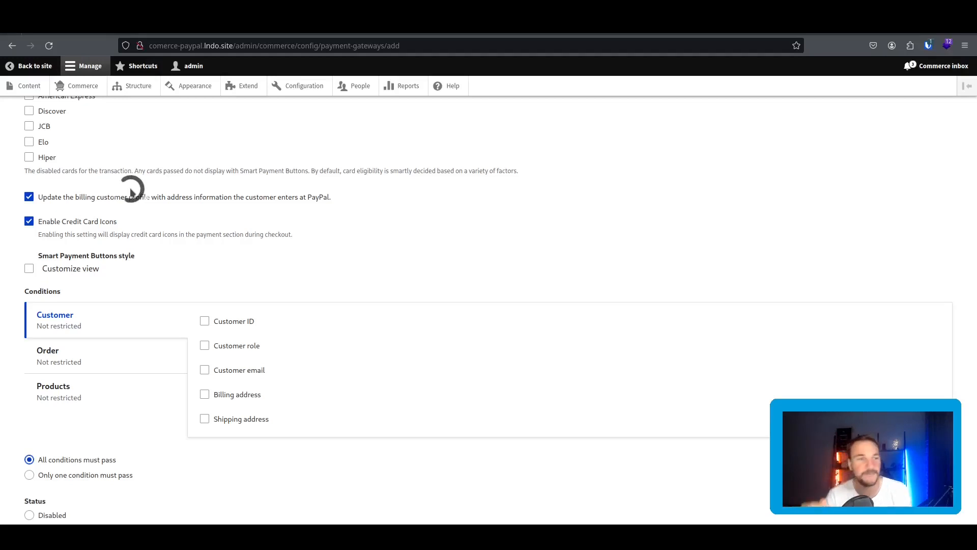
scroll(151, 201, "up", 10)
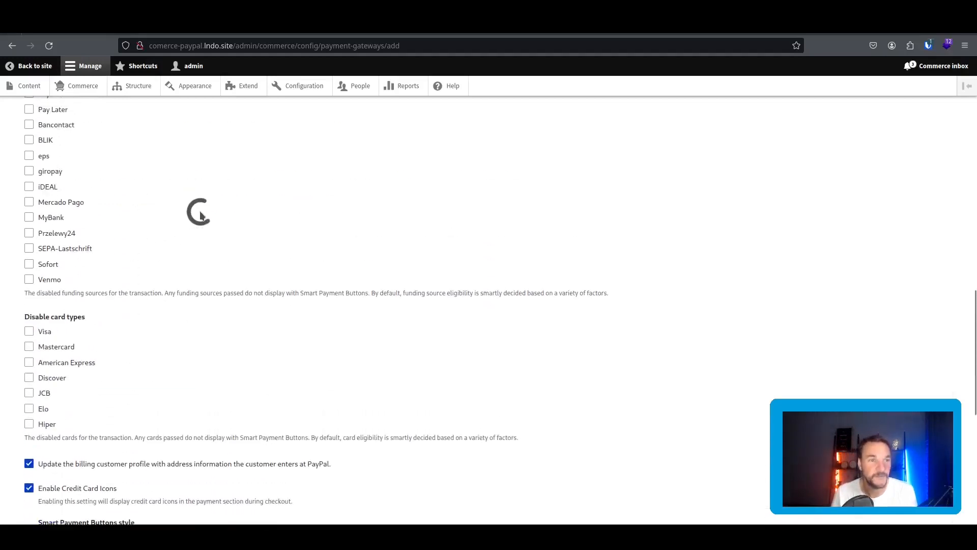
scroll(154, 210, "up", 4)
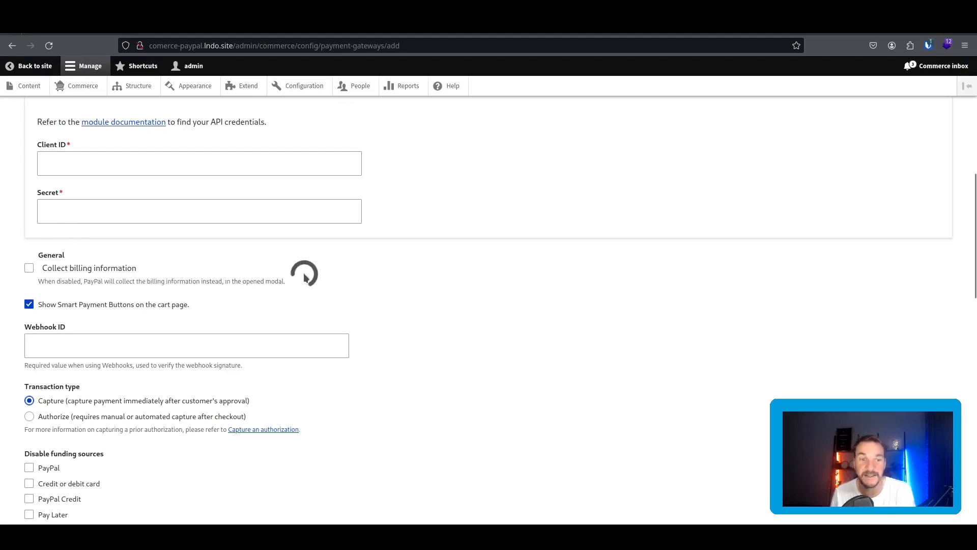
scroll(304, 276, "down", 1)
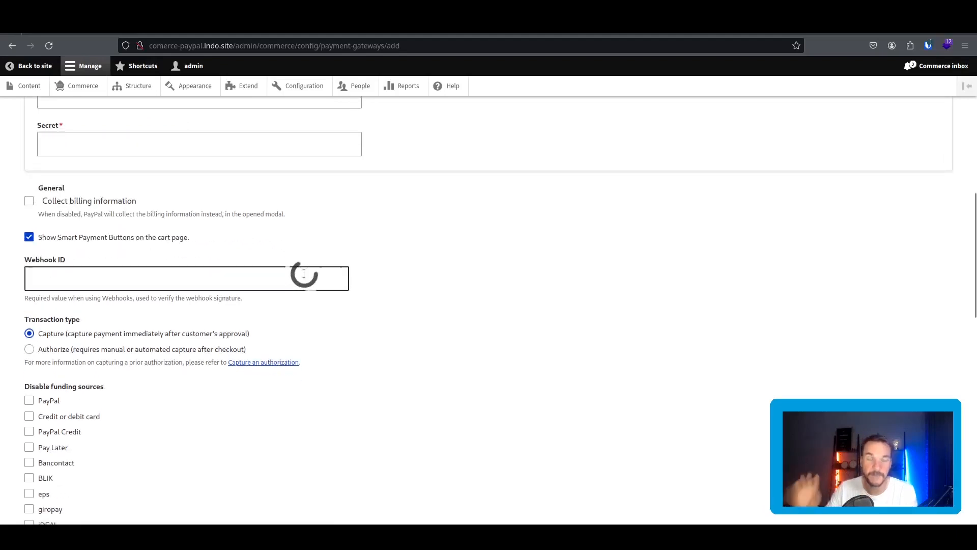
scroll(306, 275, "down", 7)
scroll(305, 275, "down", 5)
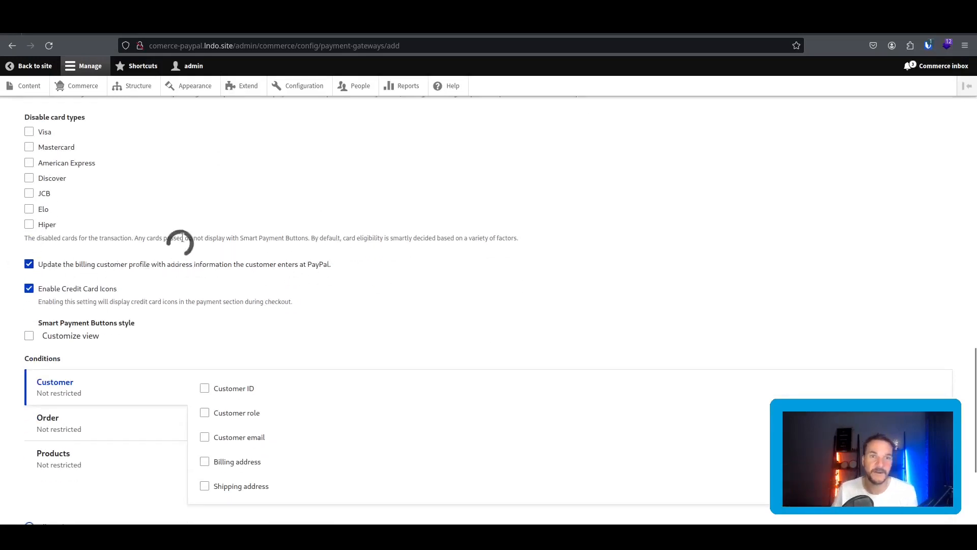
right_click(306, 87)
In a new Configuration tab, open the Customer profile type's Manage fields page via Profile types.
left_click(340, 99)
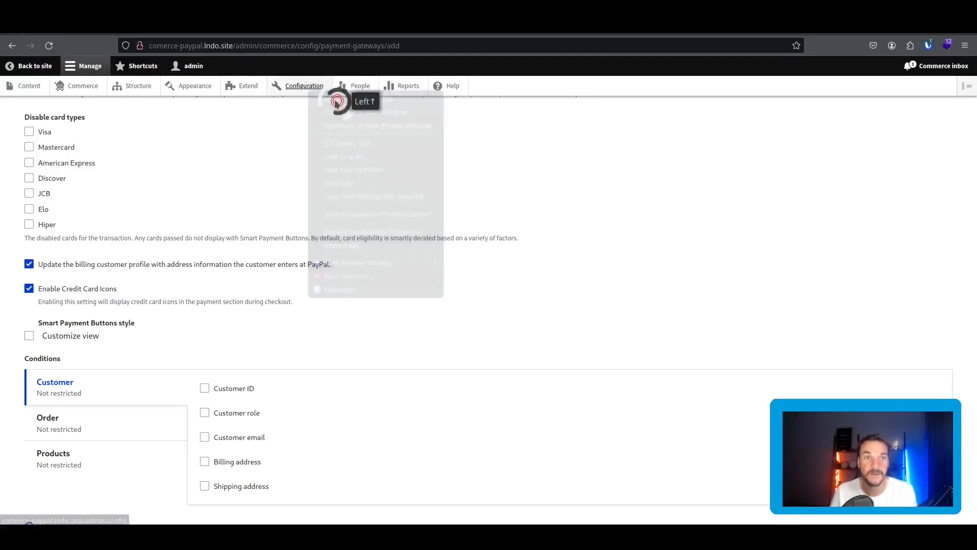
left_click(202, 36)
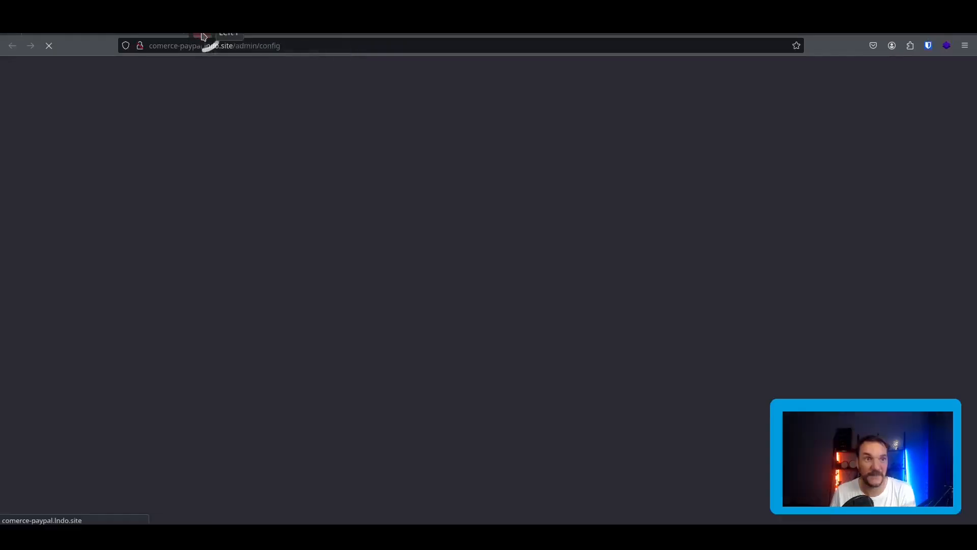
scroll(246, 272, "down", 2)
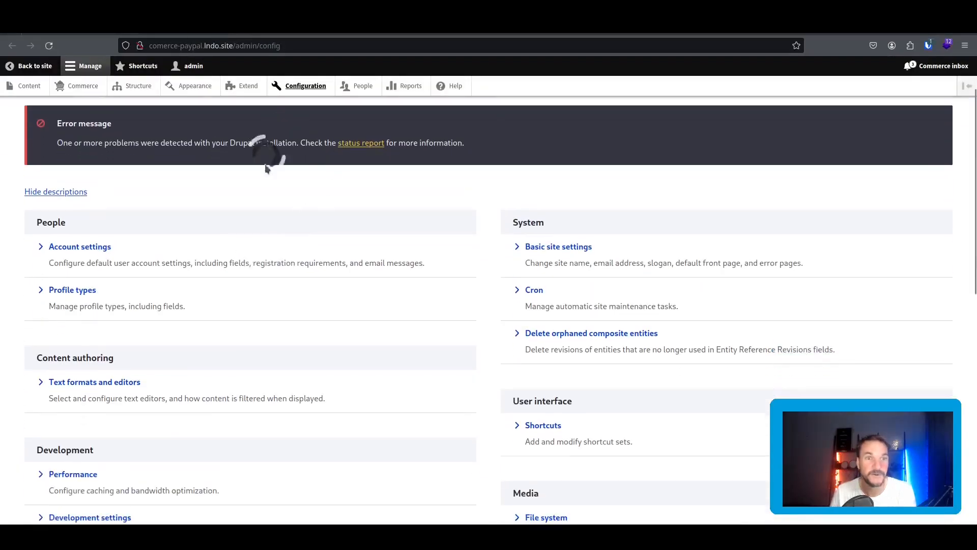
left_click(84, 290)
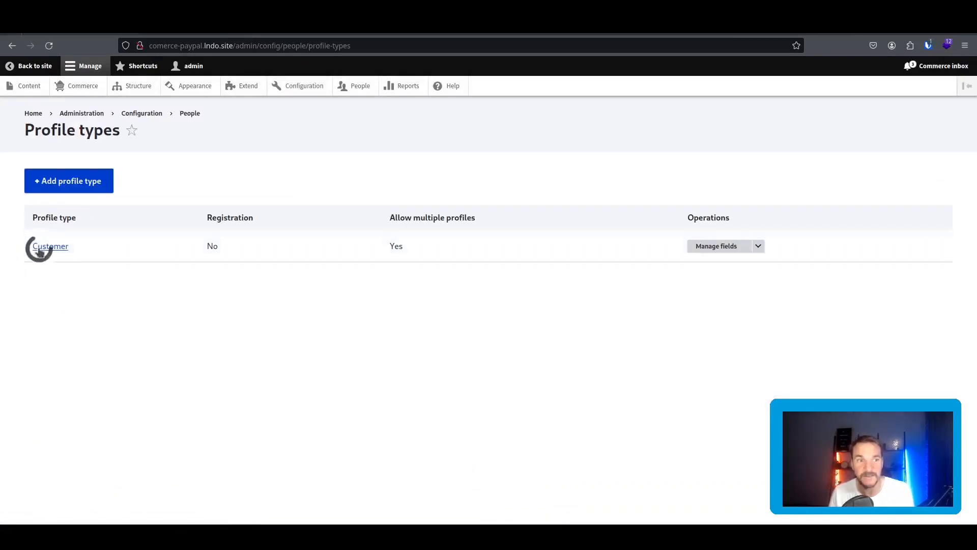
left_click(715, 247)
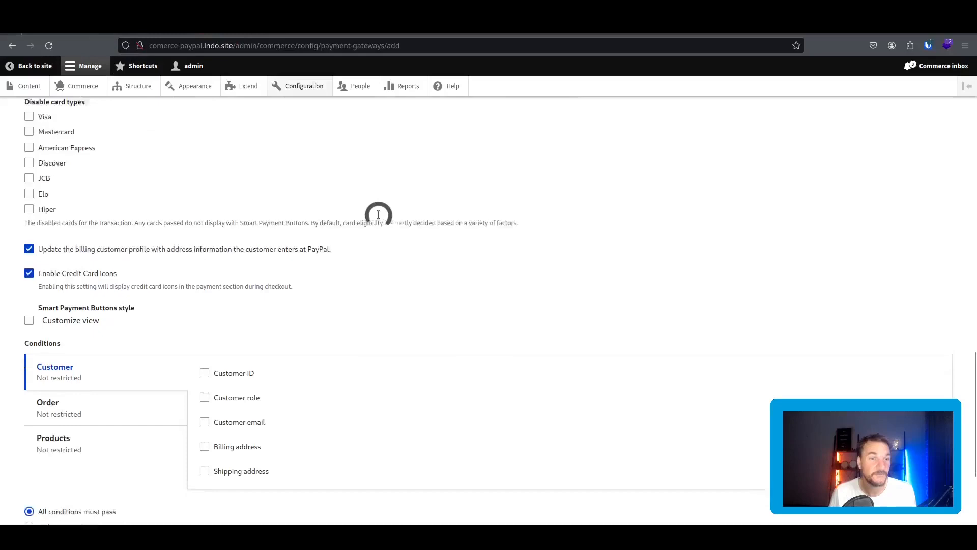
Scroll the PayPal gateway form down to the Conditions and Status section.
scroll(240, 262, "down", 3)
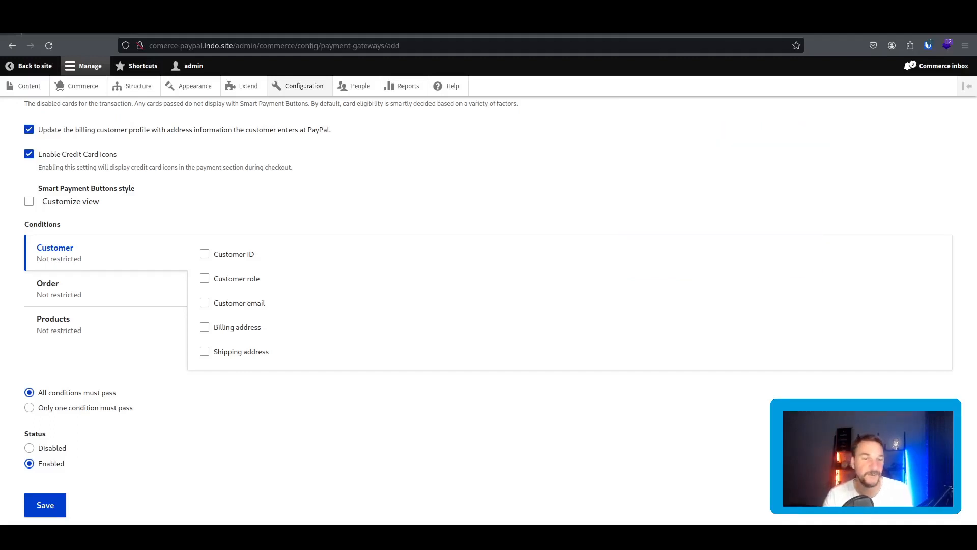
left_click(108, 327)
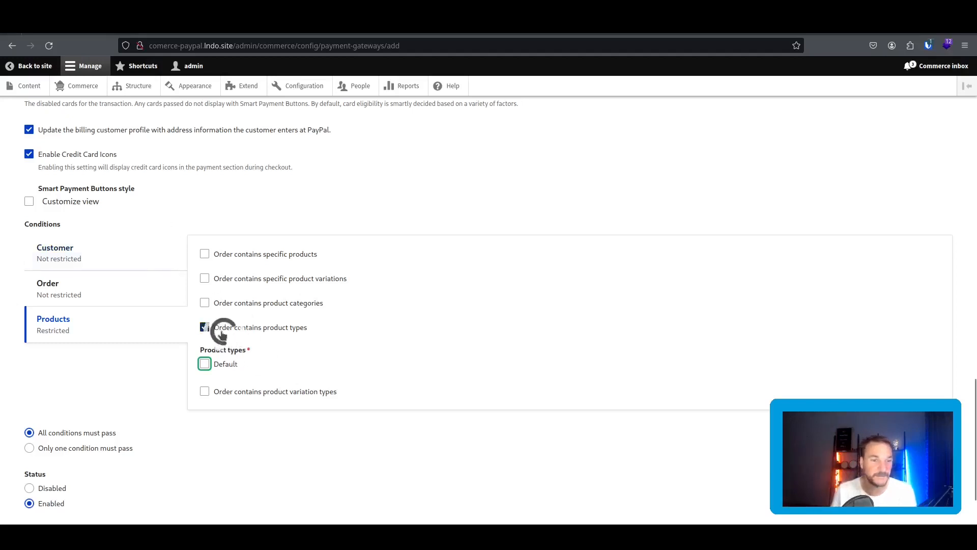
left_click(204, 327)
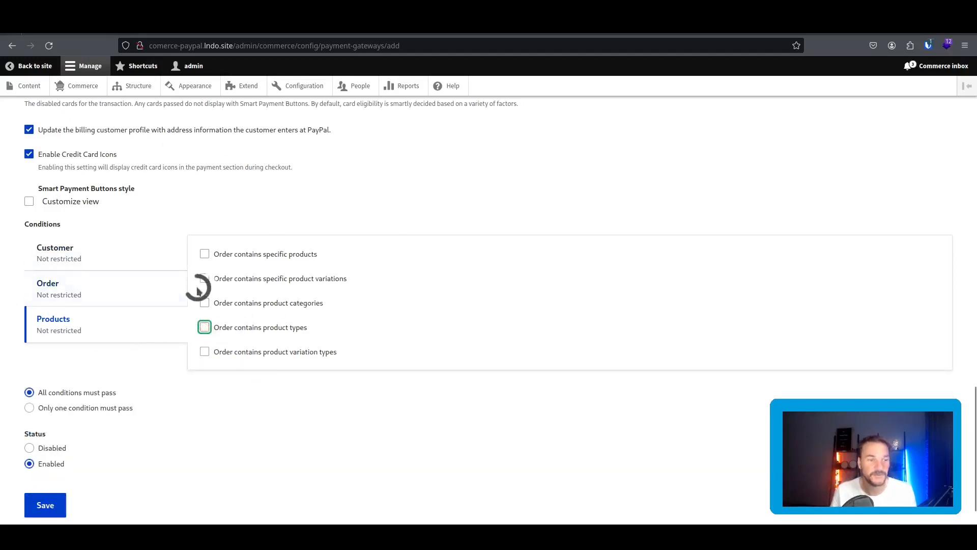
scroll(198, 287, "down", 2)
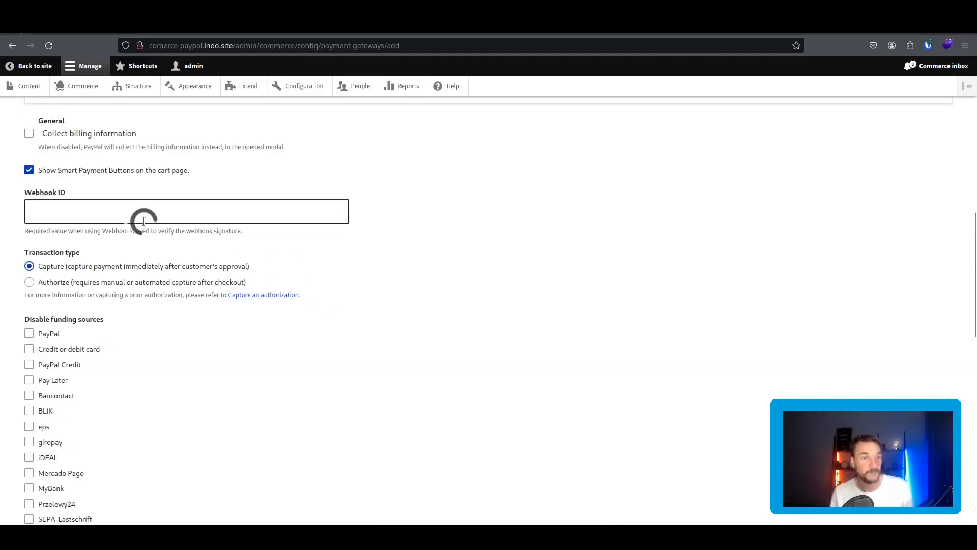
scroll(144, 219, "down", 9)
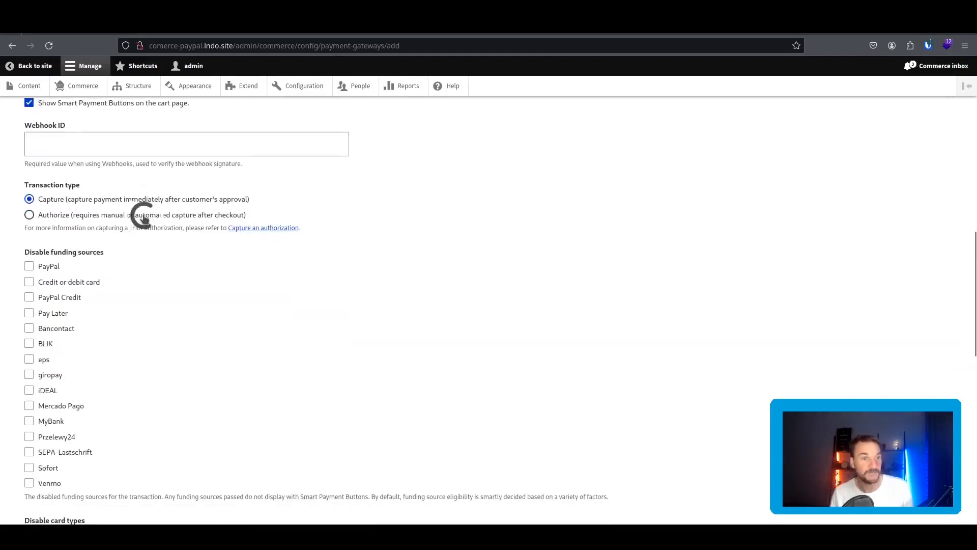
scroll(152, 237, "up", 10)
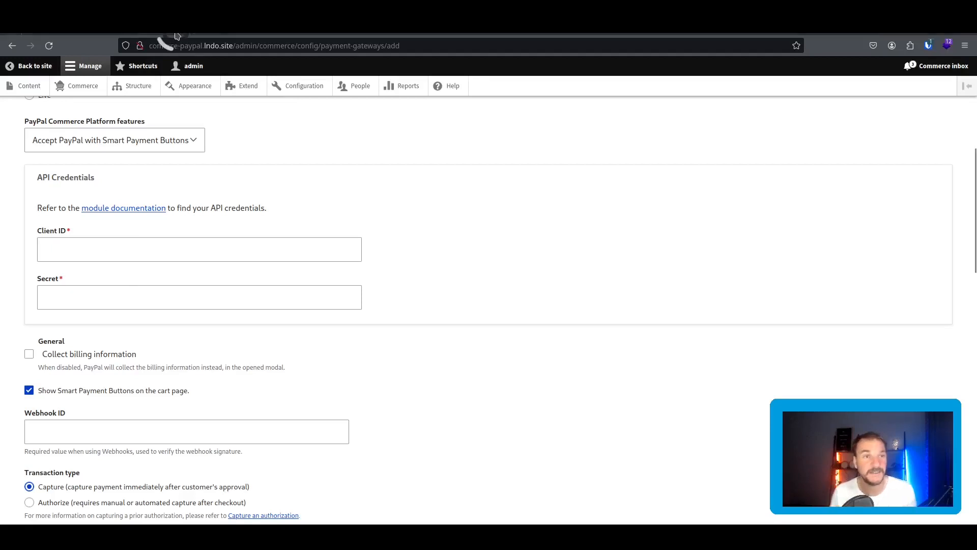
Sign in to the PayPal business account at paypal.com and open the Developer Dashboard.
type("paypal.com")
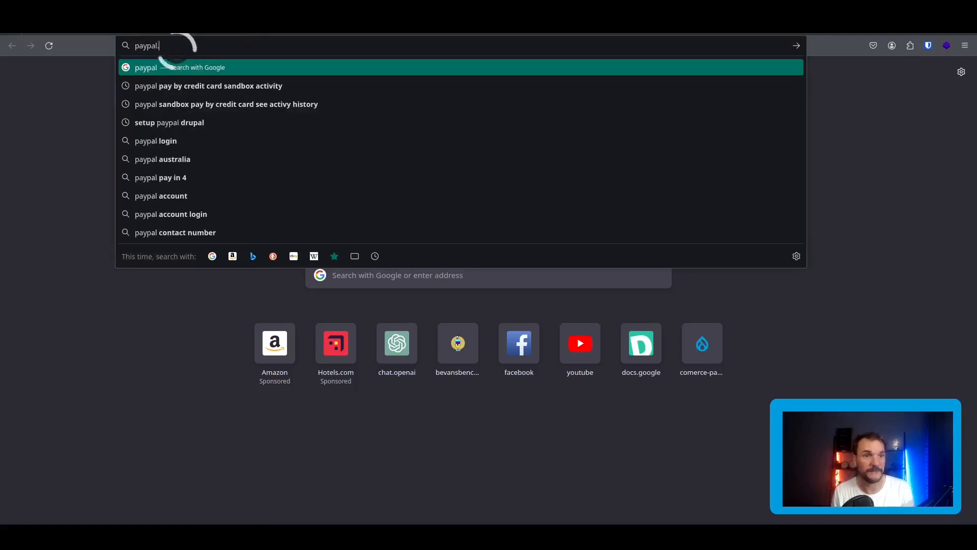
key("Return")
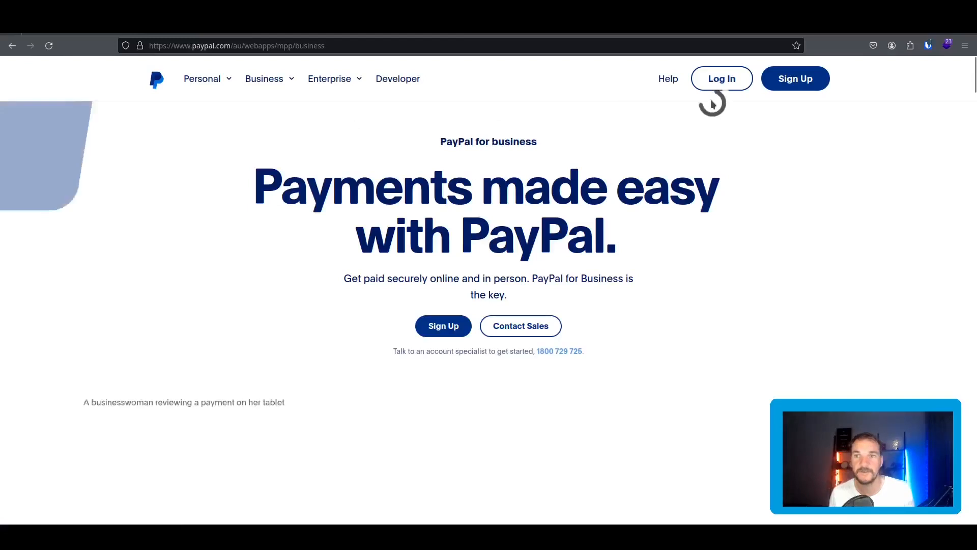
left_click(719, 81)
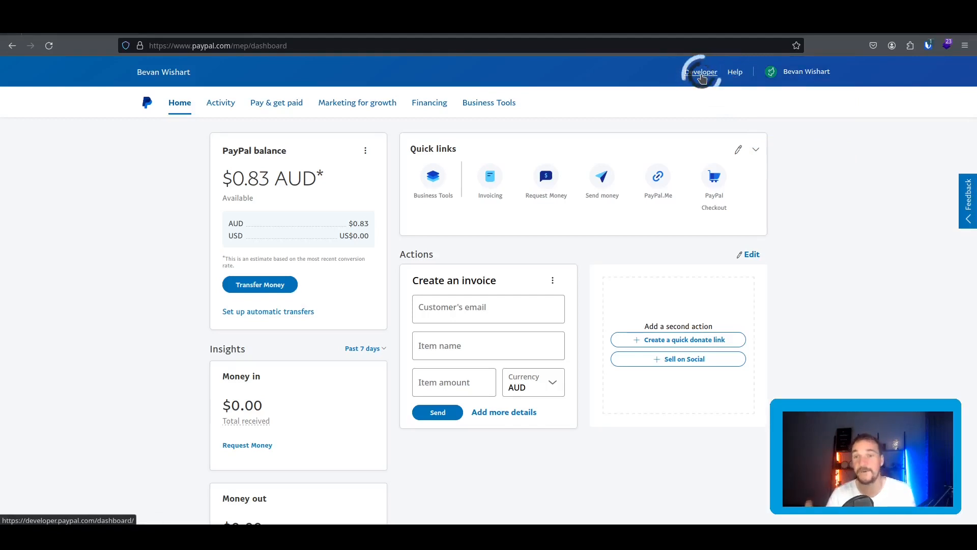
left_click(702, 76)
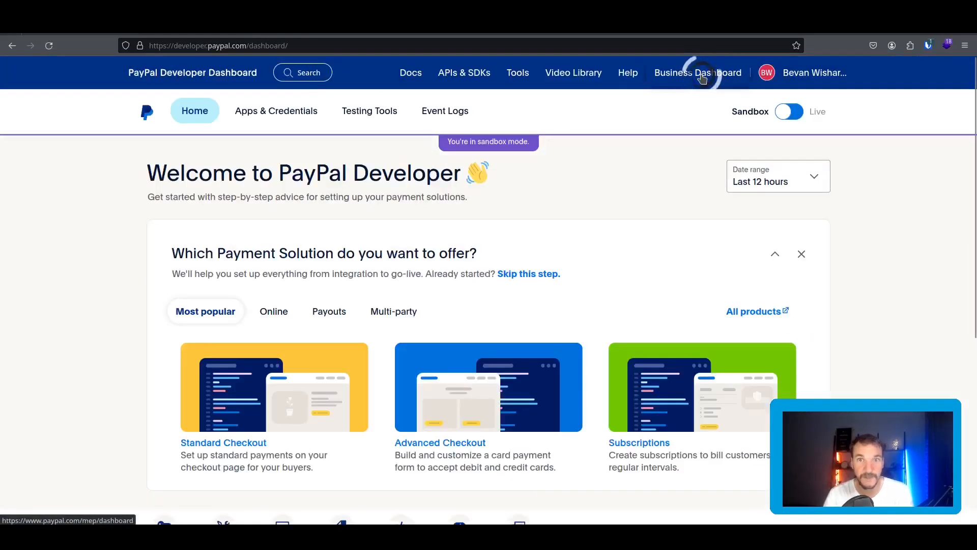
Open the Sandbox test accounts list from the developer home page.
scroll(243, 299, "down", 5)
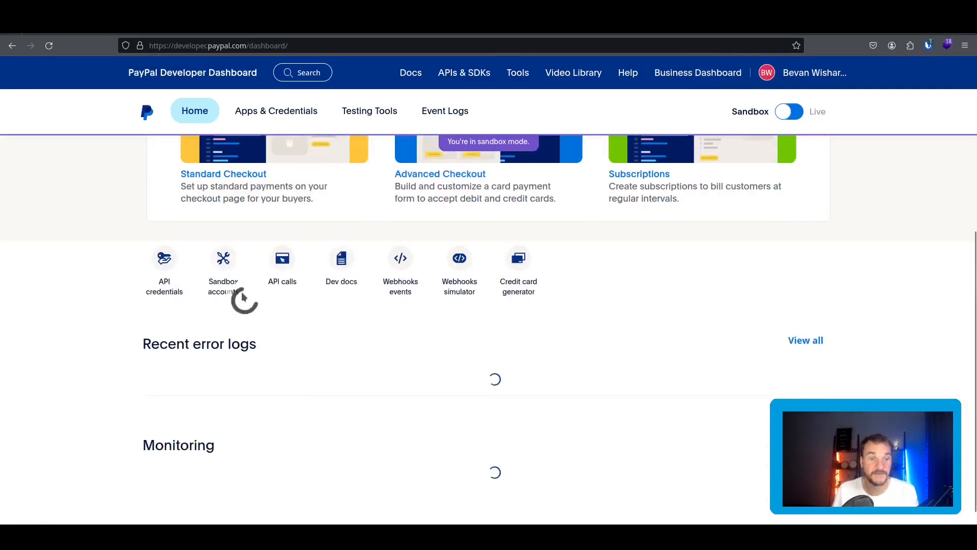
left_click(223, 257)
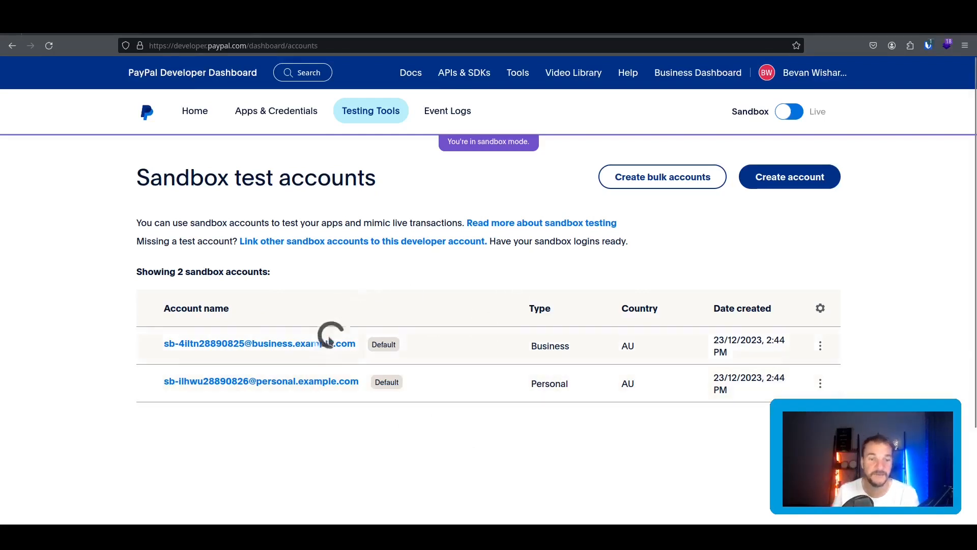
Open the Business sandbox account's details and find its Default Application under REST API apps.
left_click(328, 343)
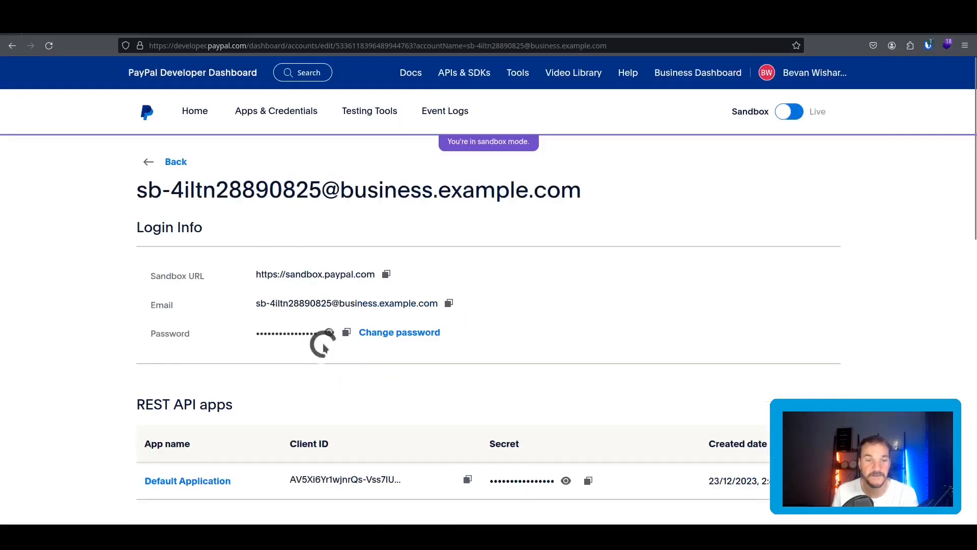
scroll(203, 258, "down", 5)
scroll(247, 235, "up", 1)
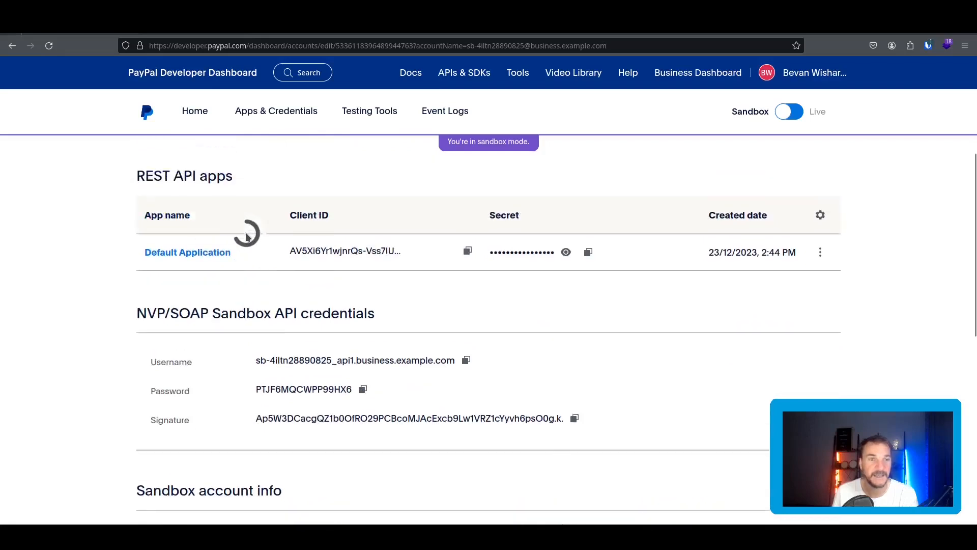
scroll(247, 235, "up", 1)
left_click_drag(131, 202, 283, 201)
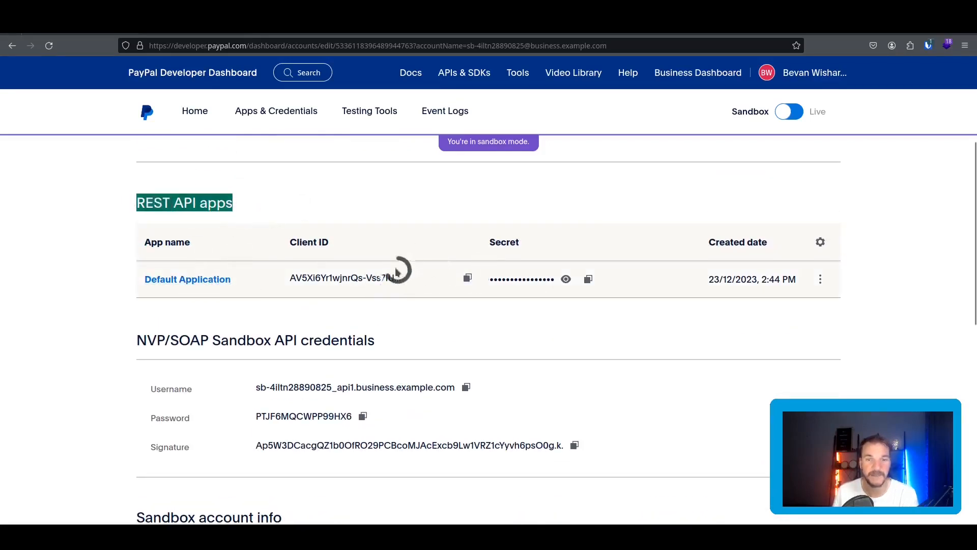
Copy the sandbox app's Client ID into the Drupal gateway's Client ID field.
left_click(319, 202)
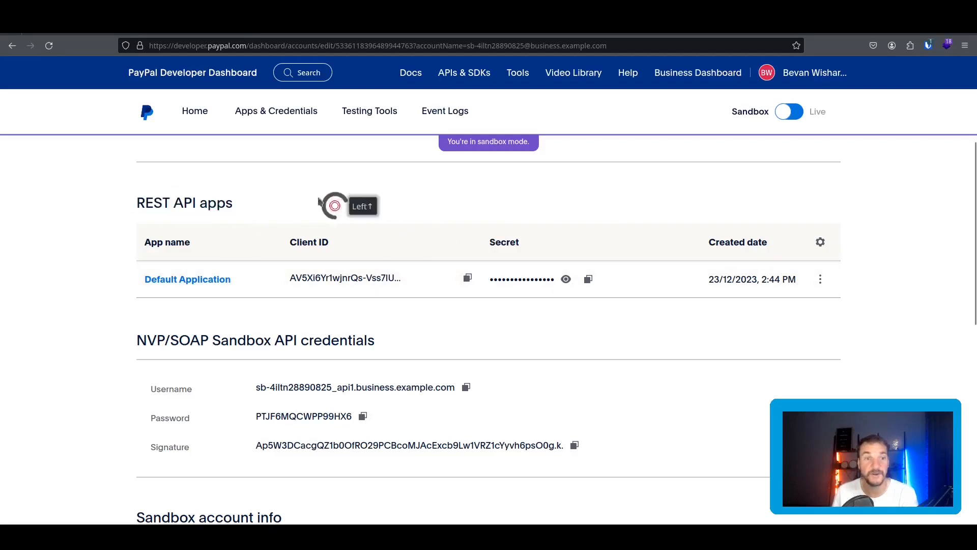
left_click(465, 280)
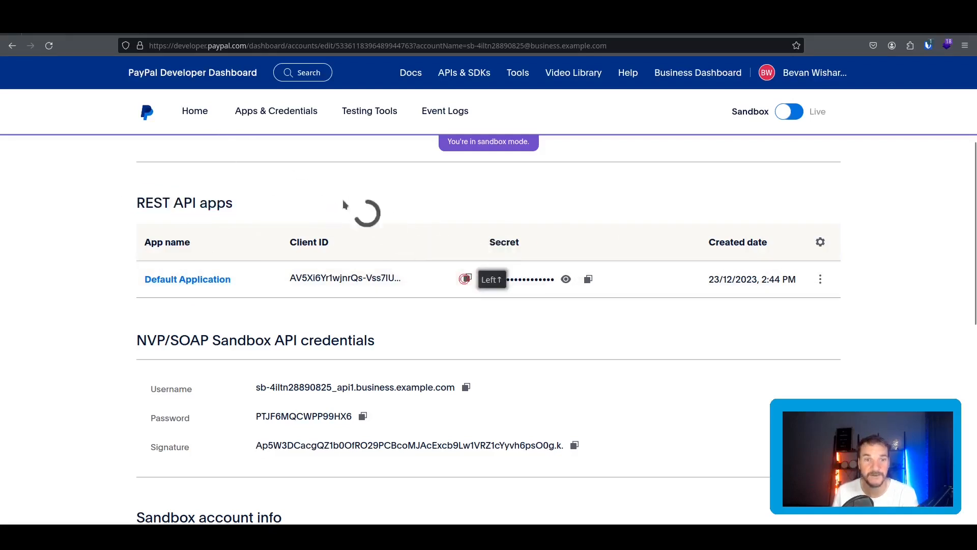
left_click(90, 35)
left_click(104, 245)
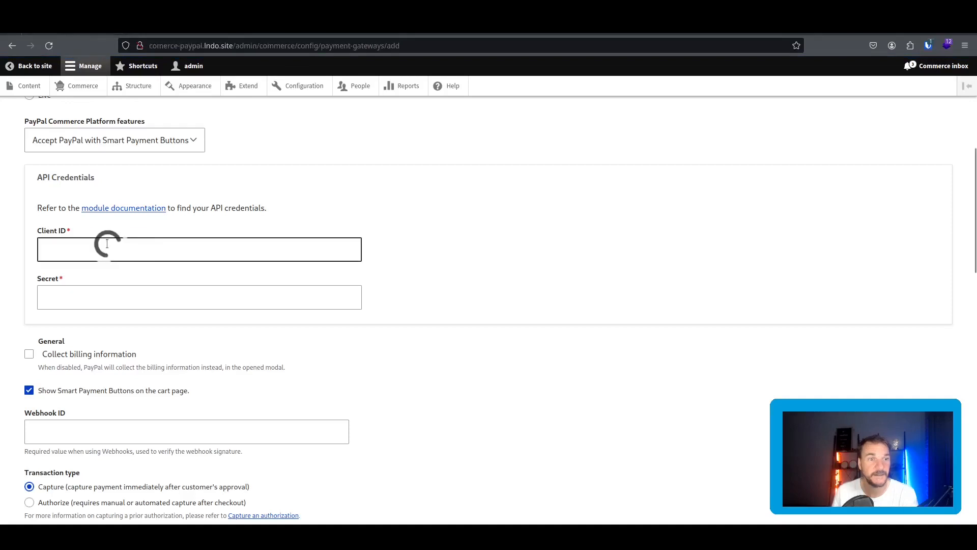
key("ctrl+v")
Copy the sandbox app's Secret into the Drupal gateway's Secret field and scroll to Save.
left_click(113, 295)
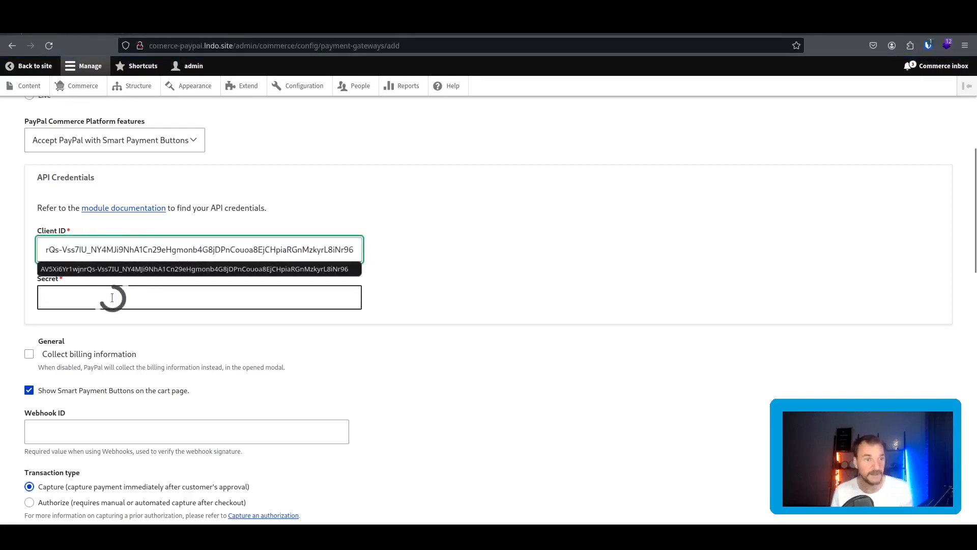
left_click(197, 33)
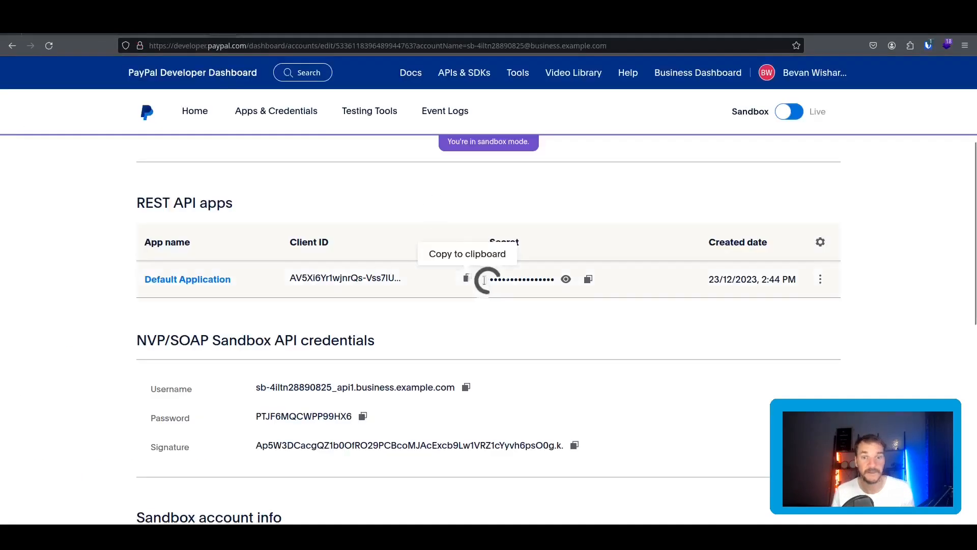
left_click(588, 280)
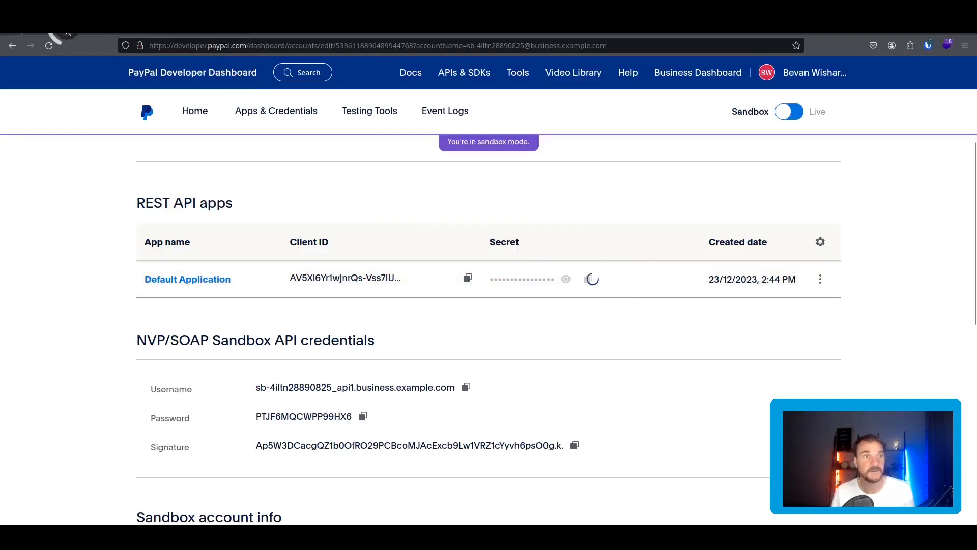
left_click(67, 38)
left_click(110, 296)
key("ctrl+v")
left_click(443, 295)
scroll(444, 288, "down", 6)
scroll(444, 289, "down", 10)
Save the Paypal payment gateway, then go to the Commerce dashboard.
left_click(57, 460)
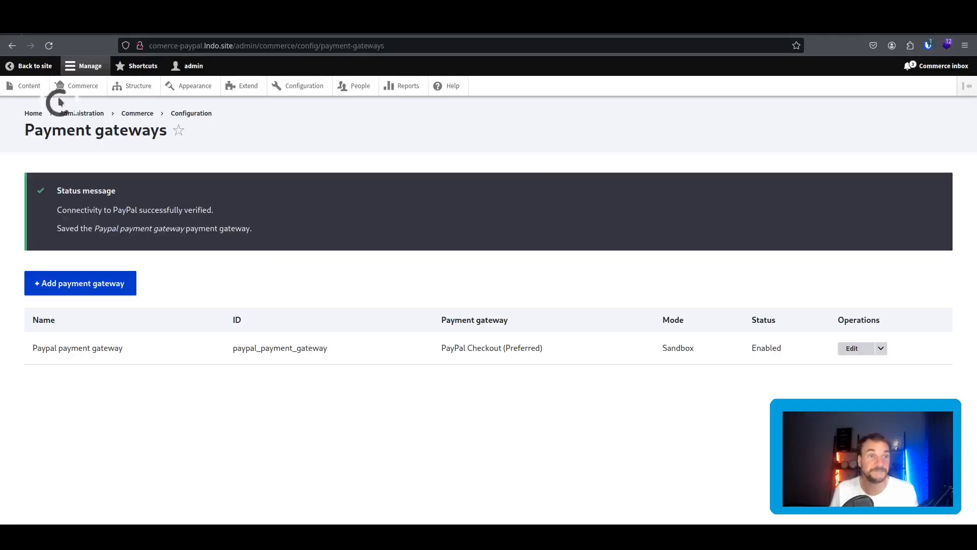
left_click(74, 86)
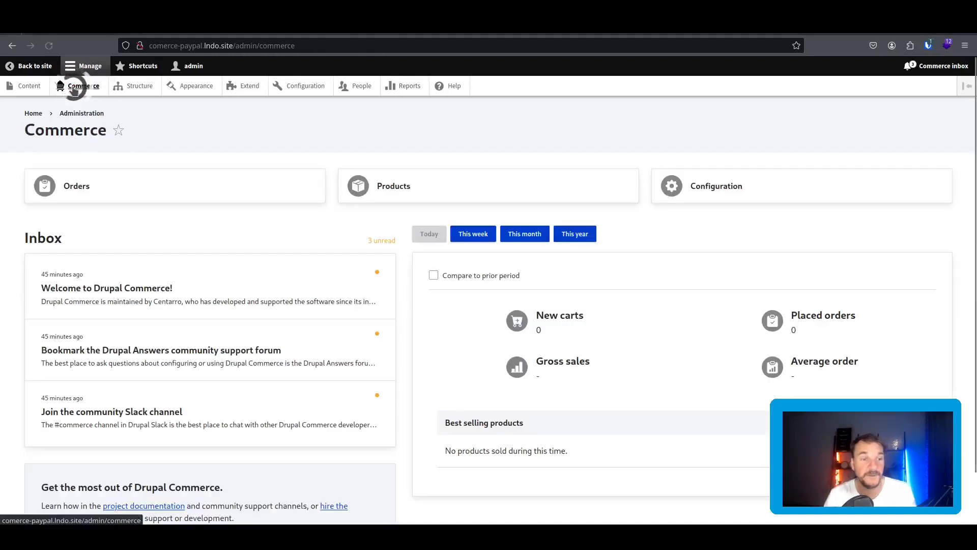
Add one MyWidget ($1.00) to the cart from the Products list and view the cart.
left_click(451, 186)
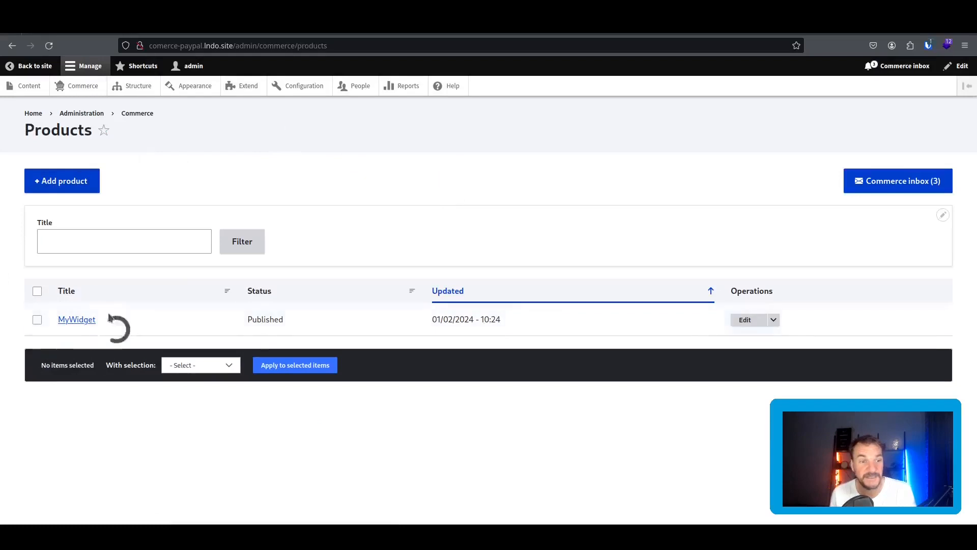
left_click(83, 319)
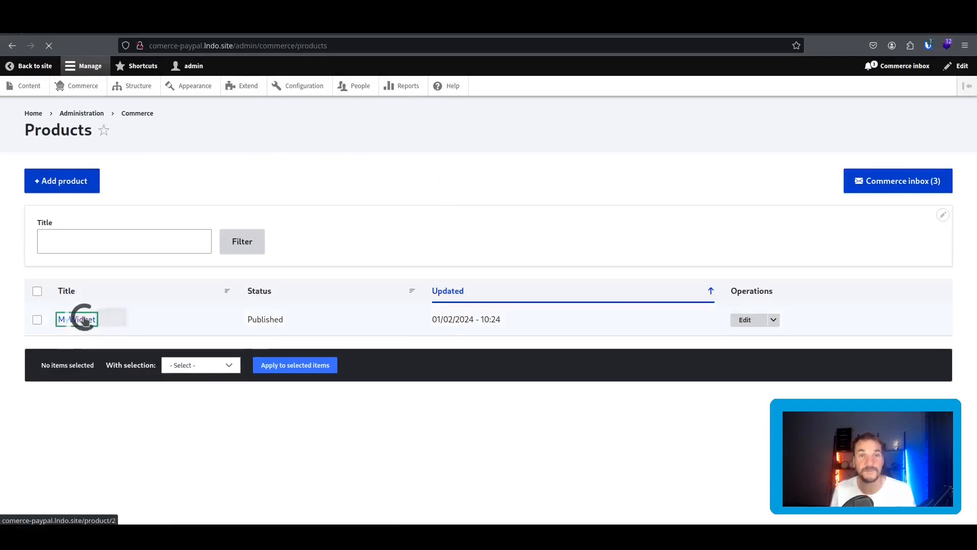
scroll(332, 259, "down", 2)
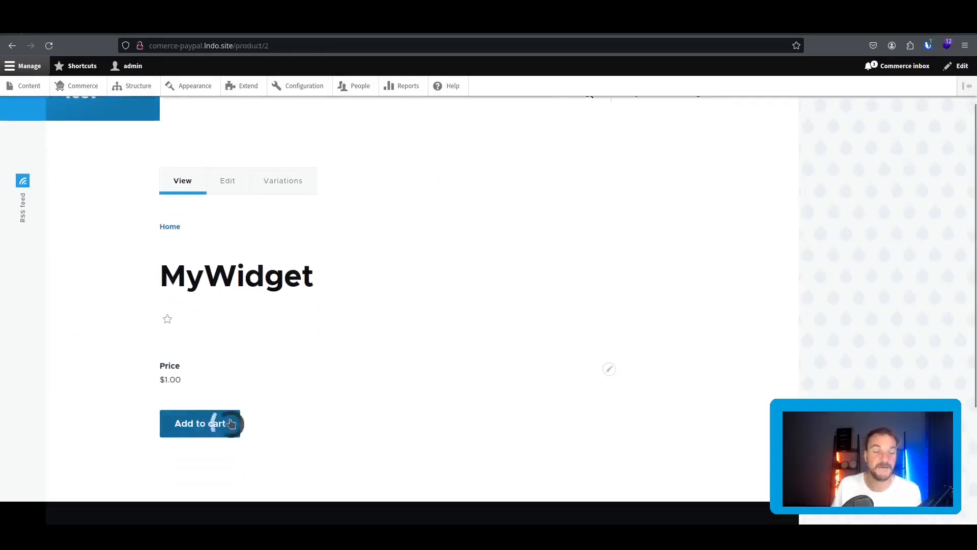
left_click(198, 431)
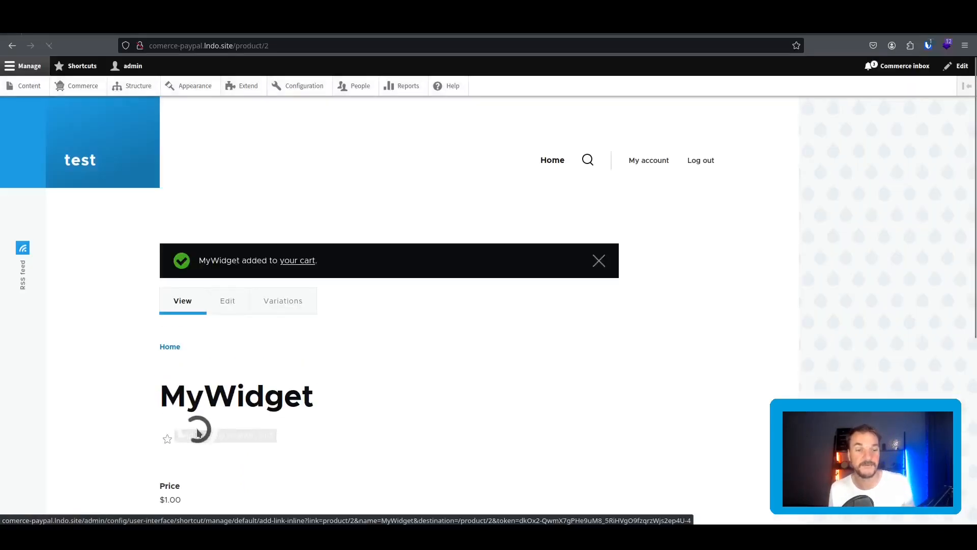
scroll(371, 370, "down", 2)
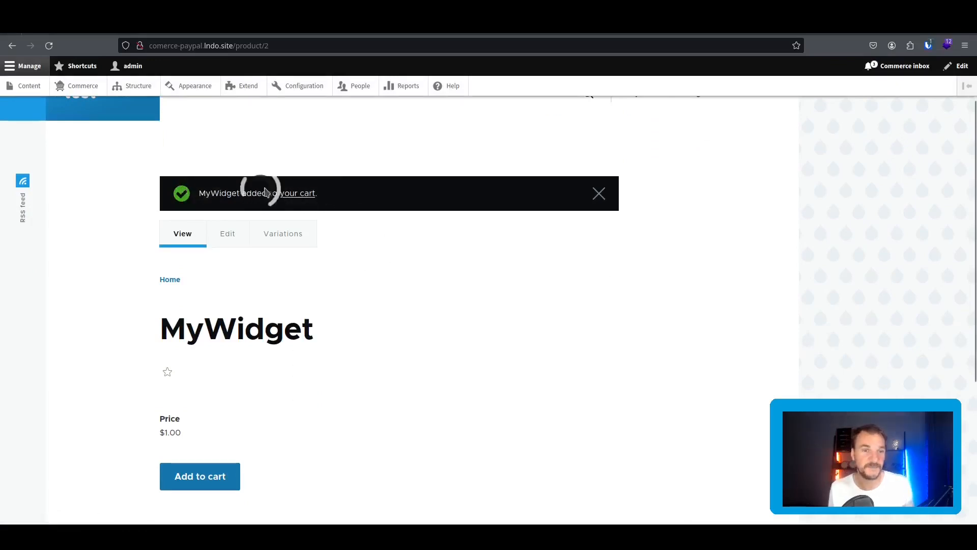
left_click(300, 194)
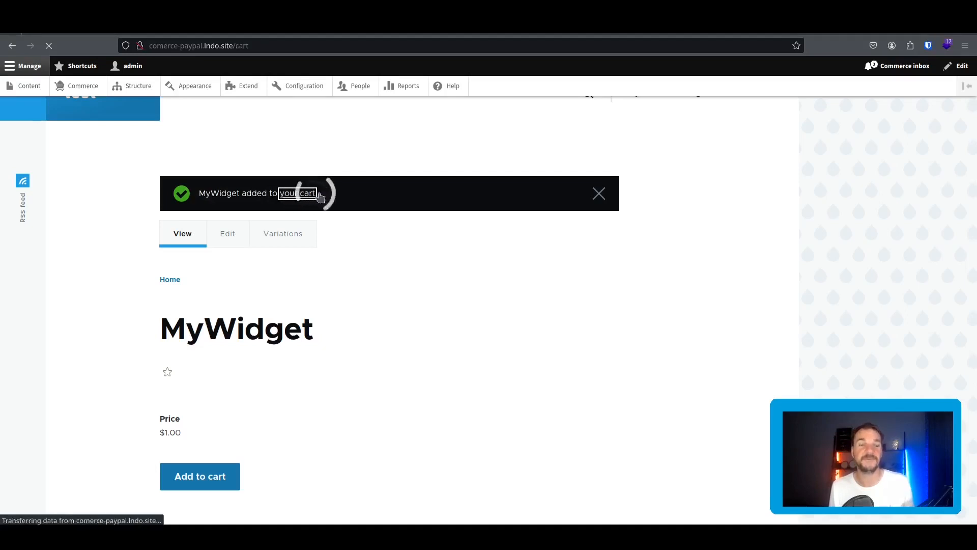
scroll(395, 200, "down", 3)
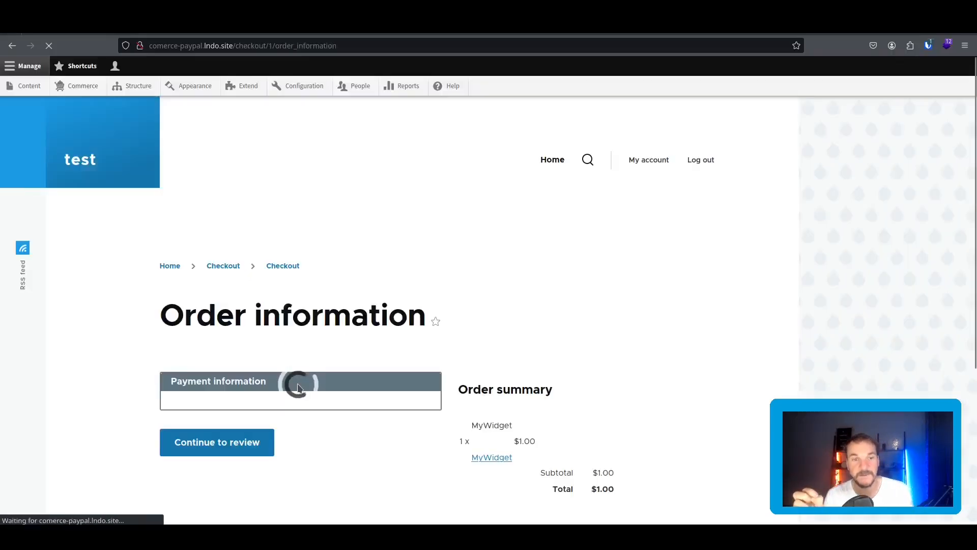
Continue the MyWidget checkout to the Review step, then bring up link options for People.
scroll(231, 228, "down", 3)
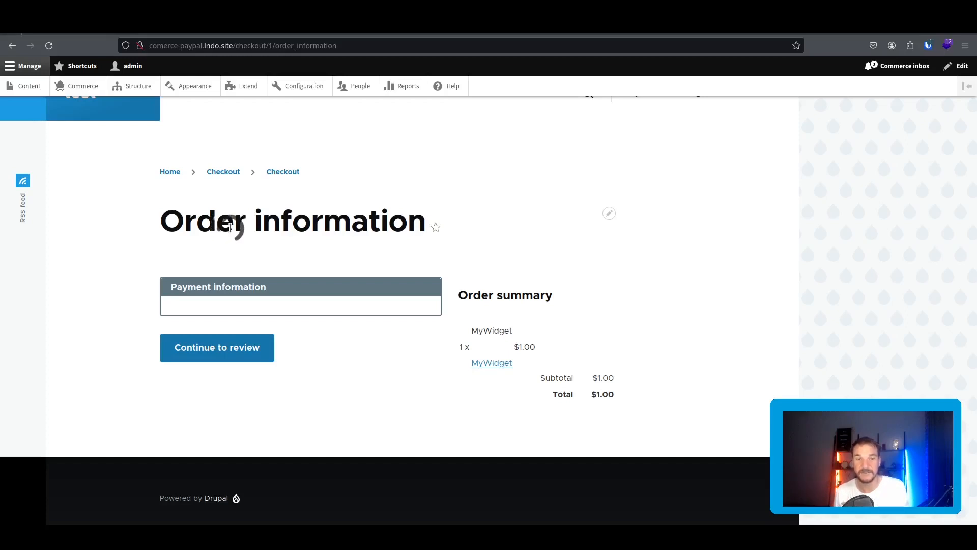
left_click(234, 350)
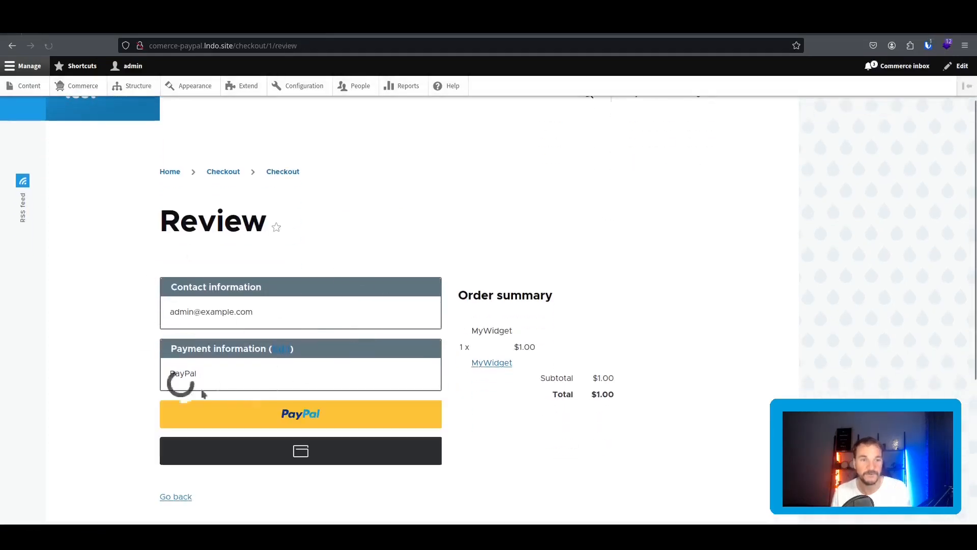
scroll(240, 314, "down", 2)
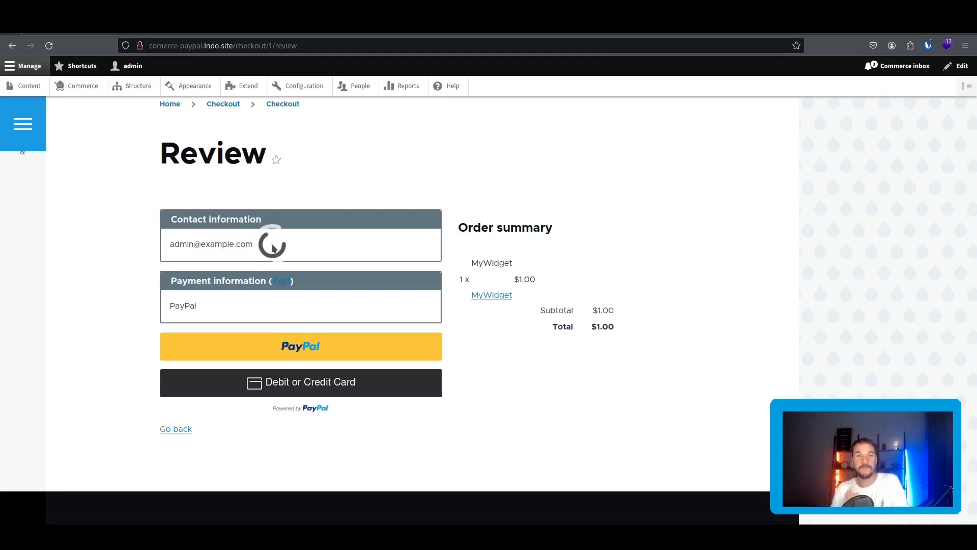
right_click(360, 88)
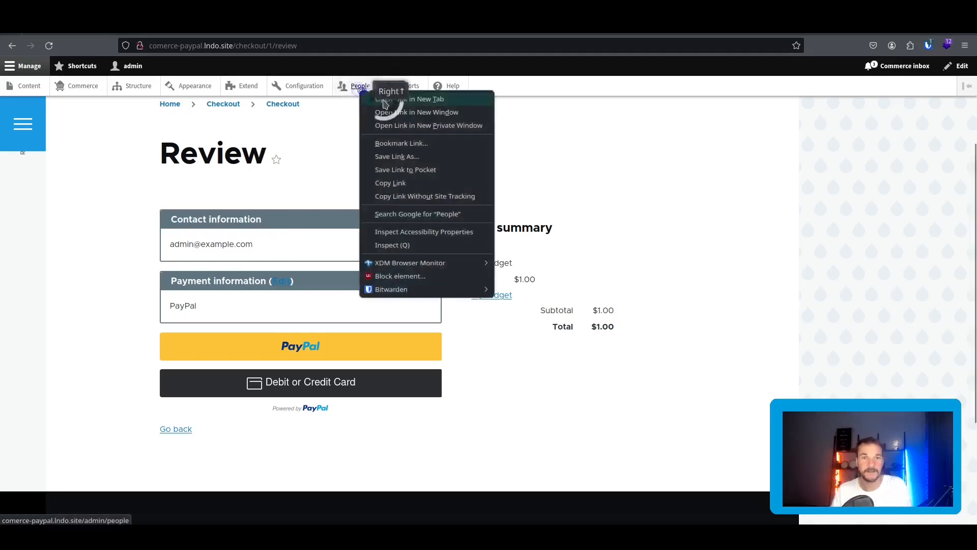
left_click(360, 86)
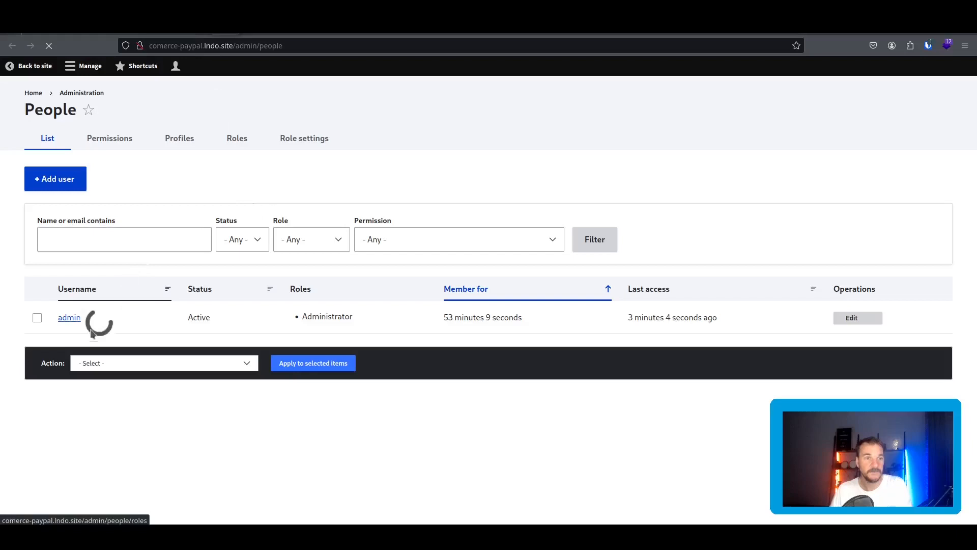
left_click(69, 318)
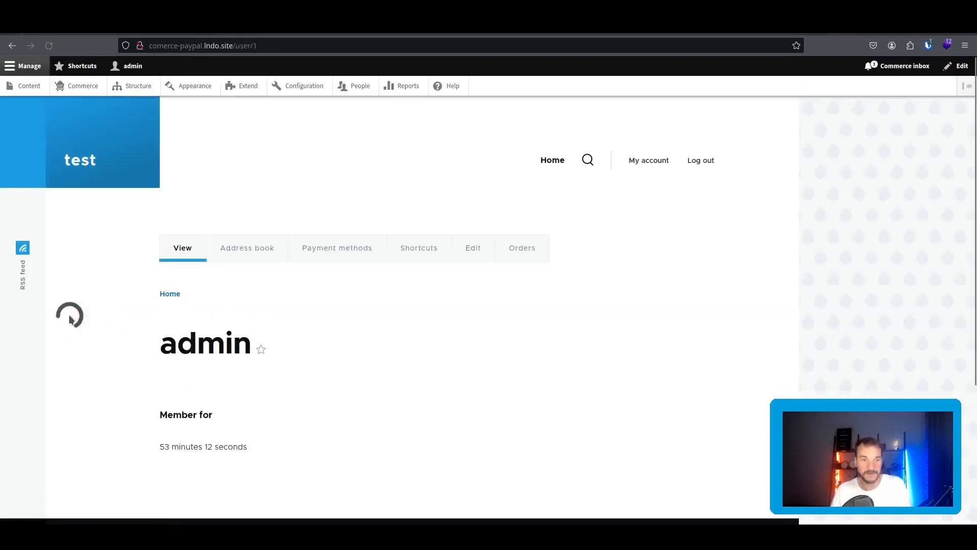
left_click(459, 252)
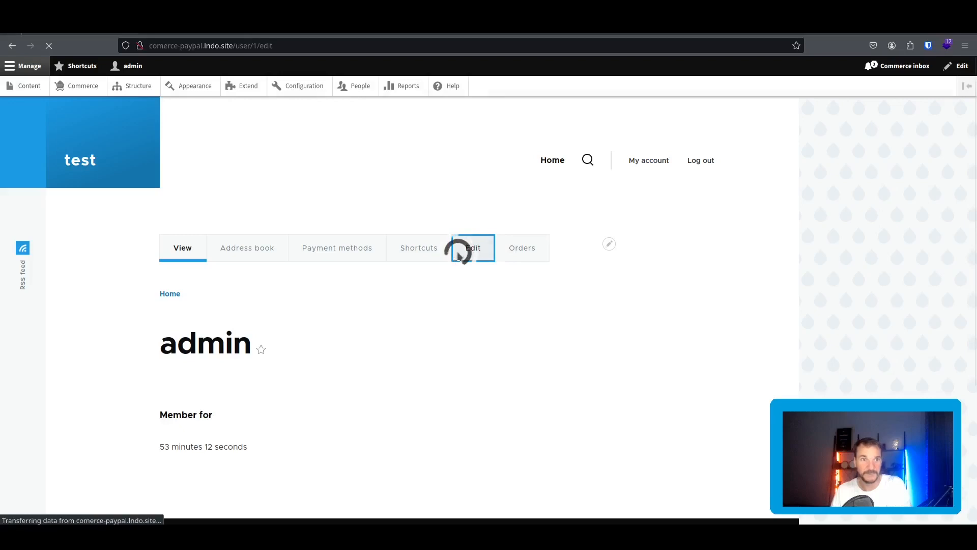
left_click(127, 270)
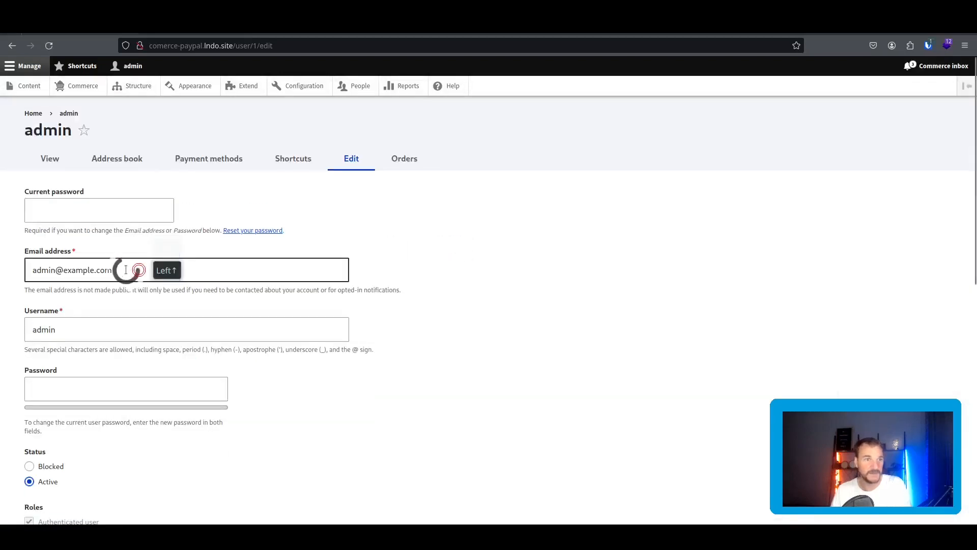
left_click_drag(126, 269, 15, 268)
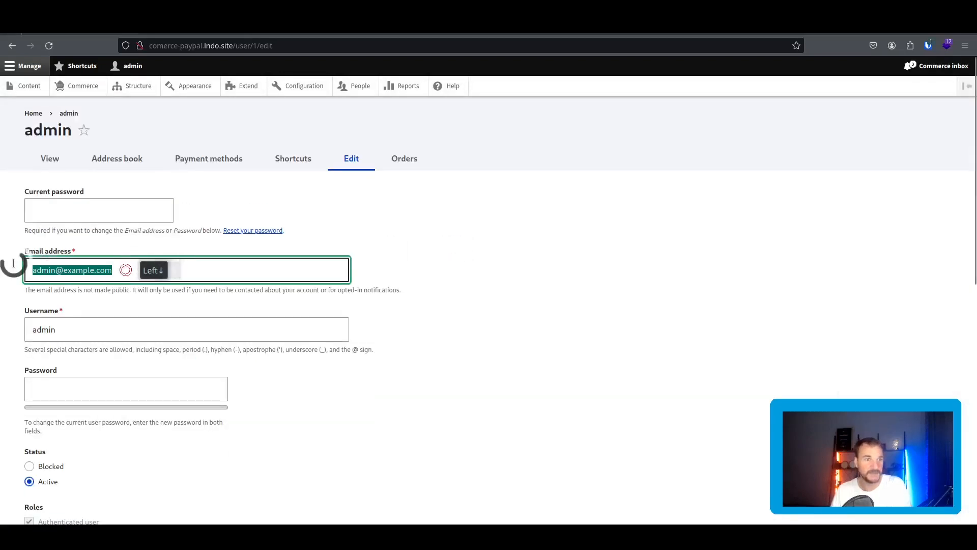
left_click(94, 30)
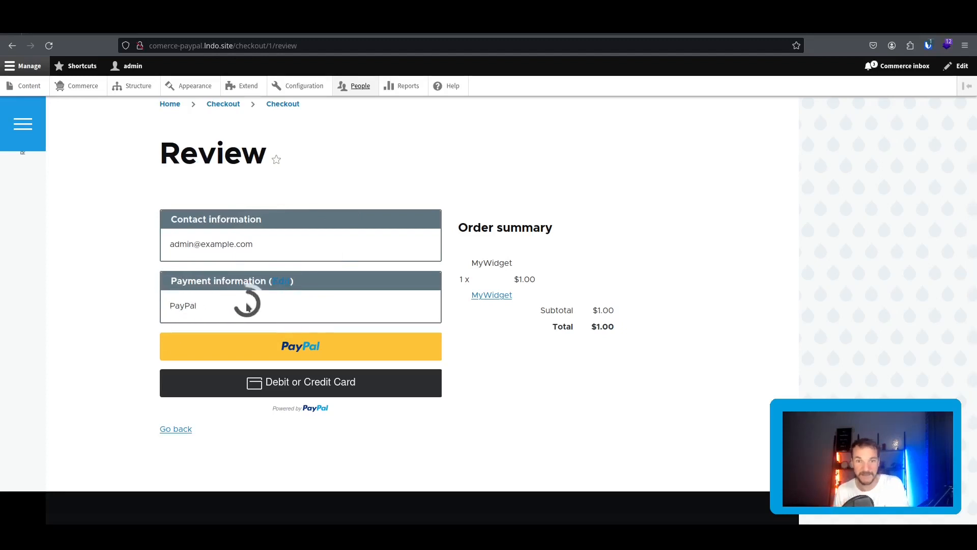
Go back from Review to Order information to edit the PayPal payment method.
double_click(177, 305)
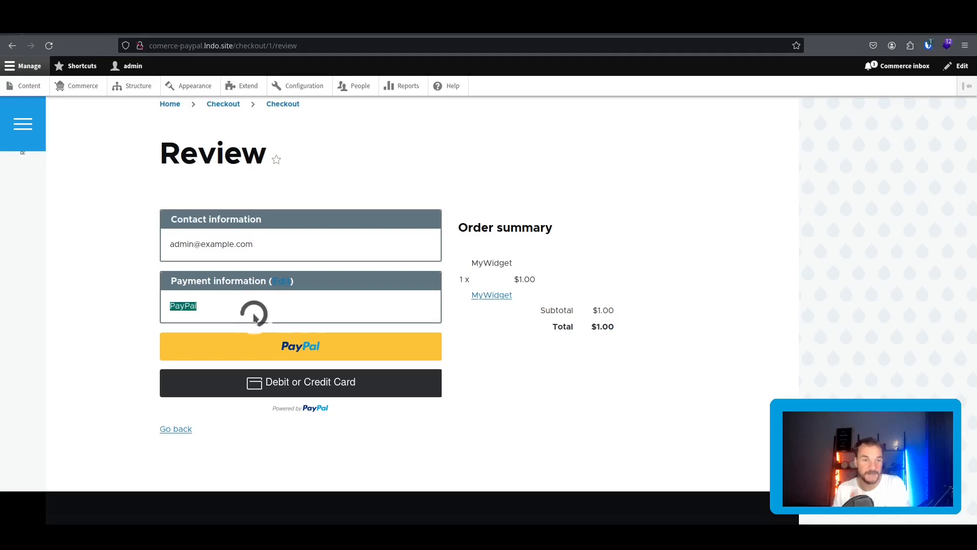
left_click(279, 283)
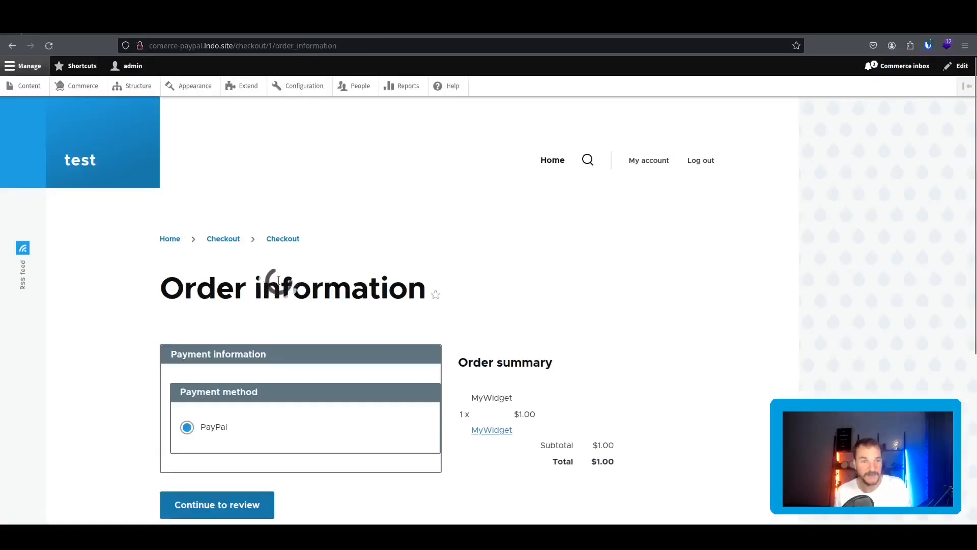
scroll(223, 277, "down", 3)
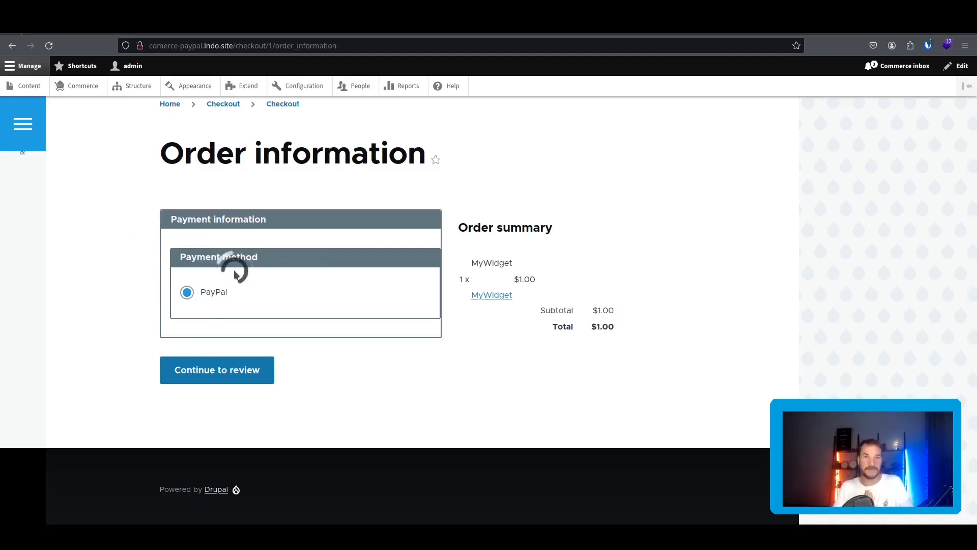
Empty the shopping cart by removing MyWidget on the /cart page.
left_click(83, 86)
left_click(488, 173)
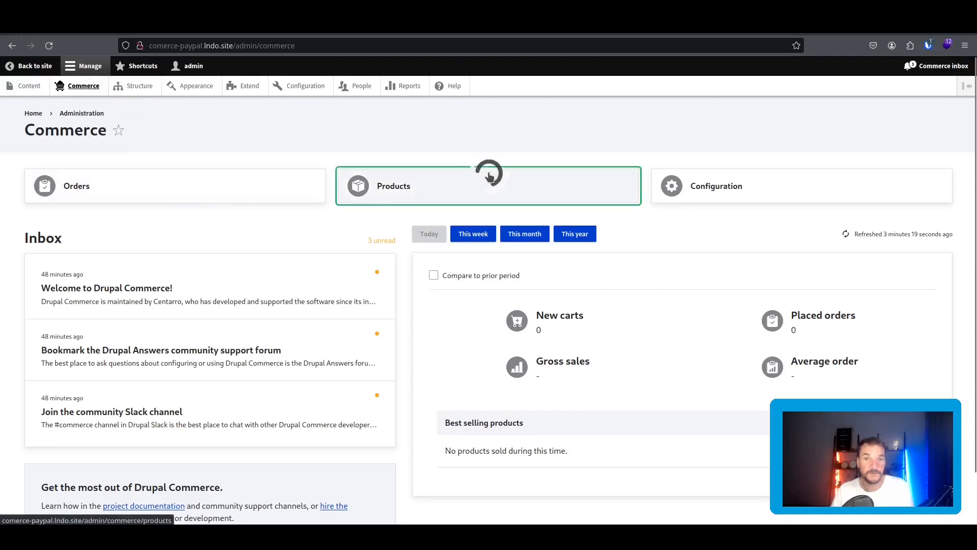
left_click_drag(235, 45, 406, 39)
type("cart")
key("Return")
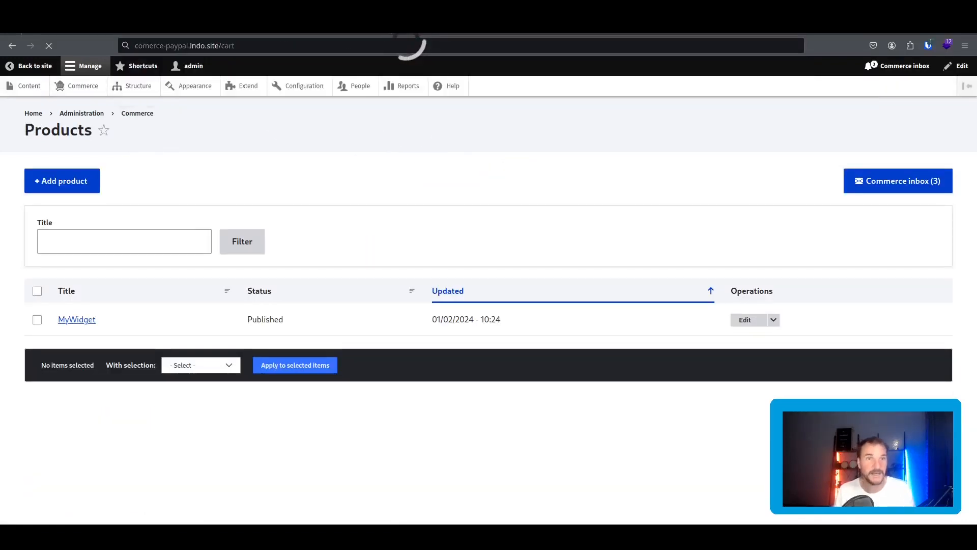
left_click(328, 416)
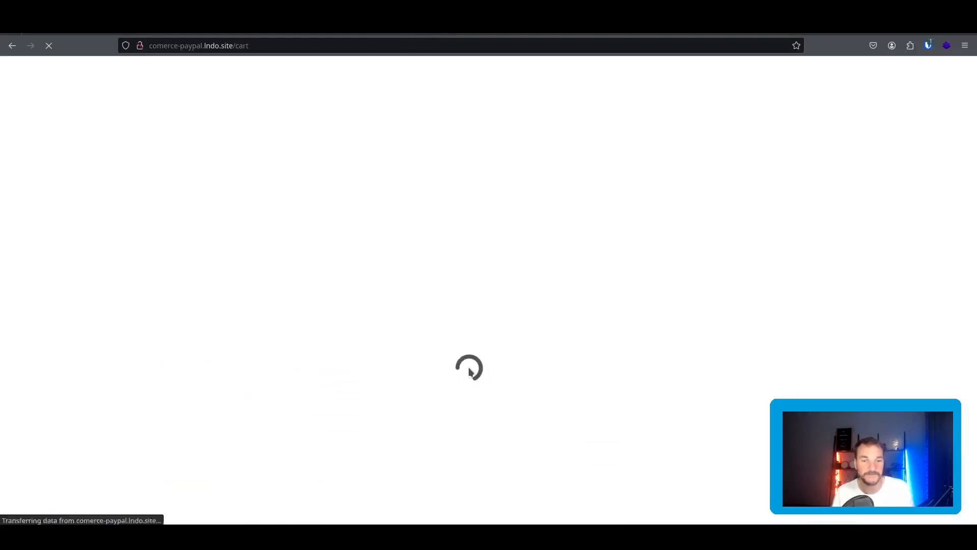
Add MyWidget ($1.00) to the cart from the Commerce Products list.
left_click(84, 87)
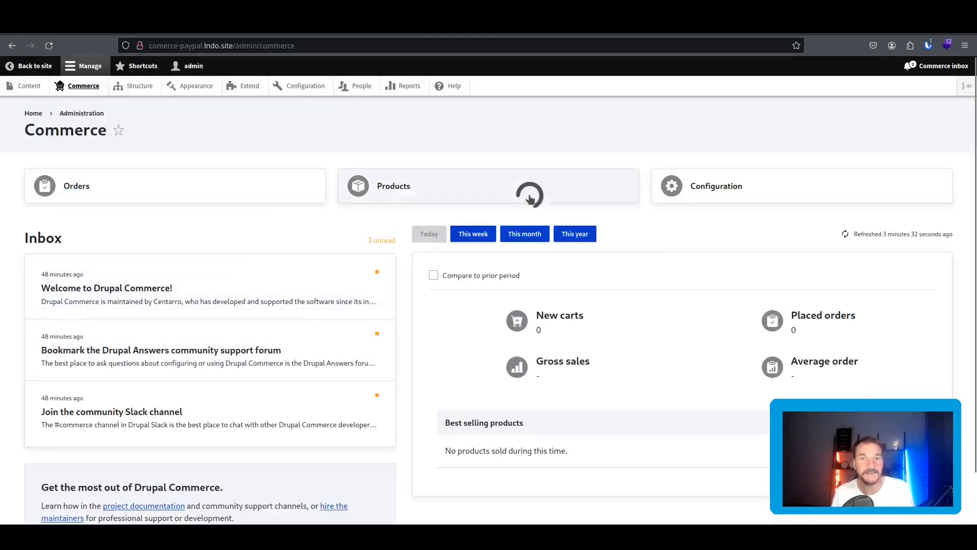
left_click(529, 196)
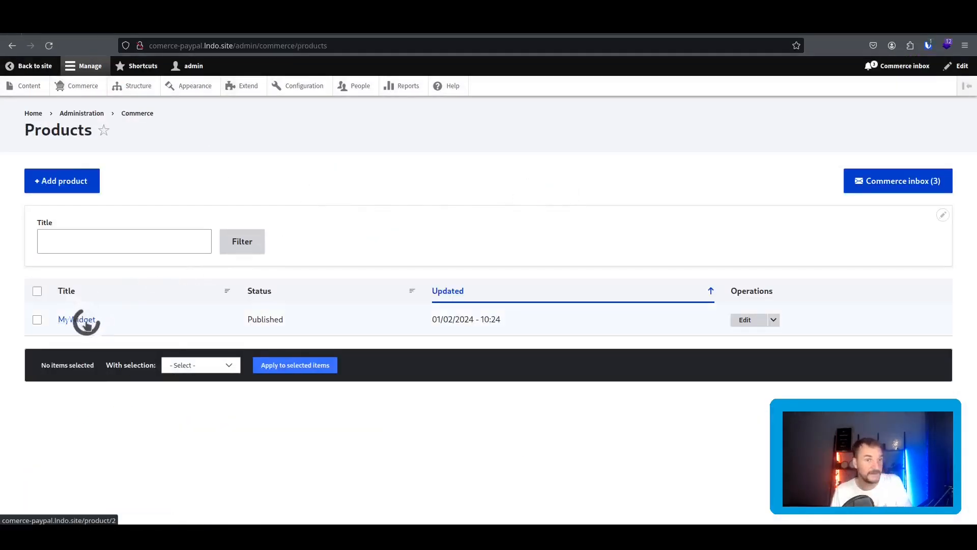
left_click_drag(84, 321, 230, 303)
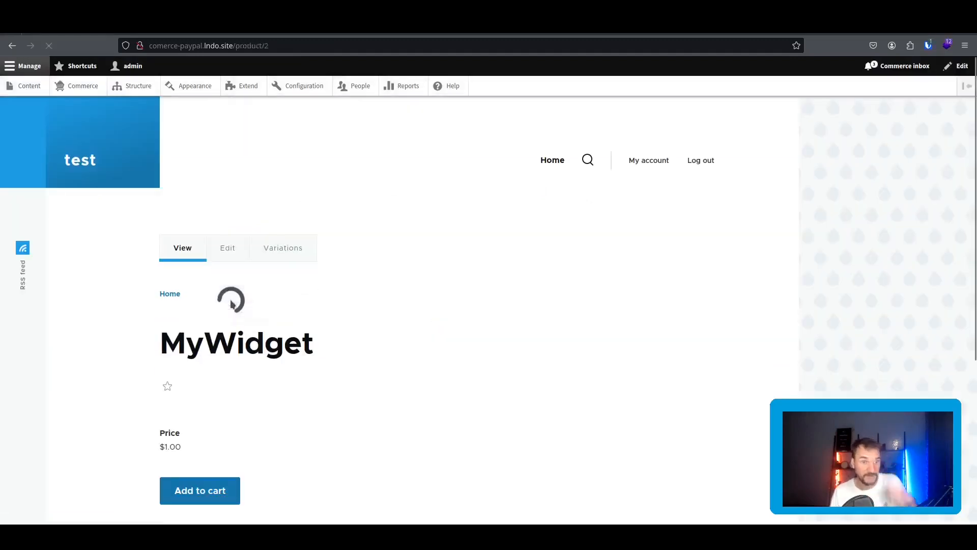
left_click(204, 480)
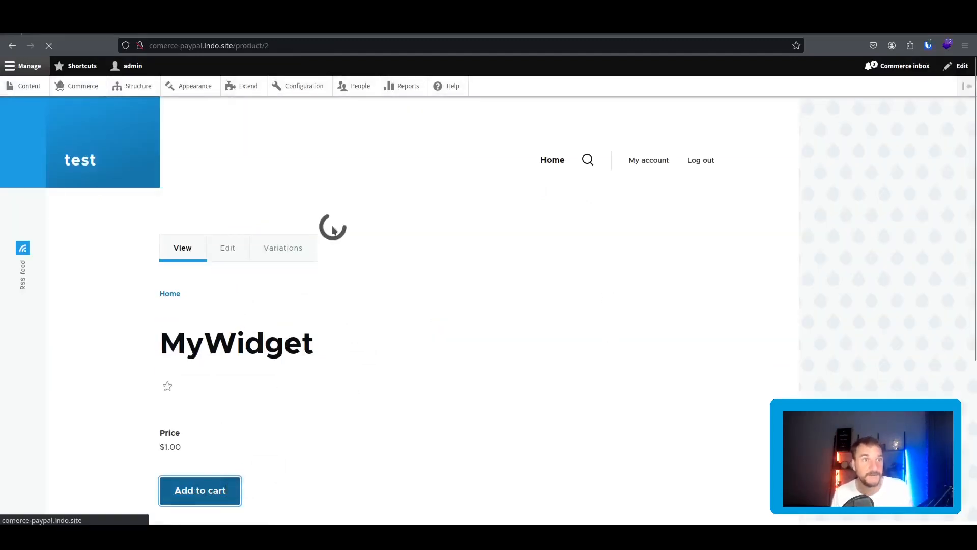
scroll(334, 228, "down", 4)
scroll(333, 228, "up", 3)
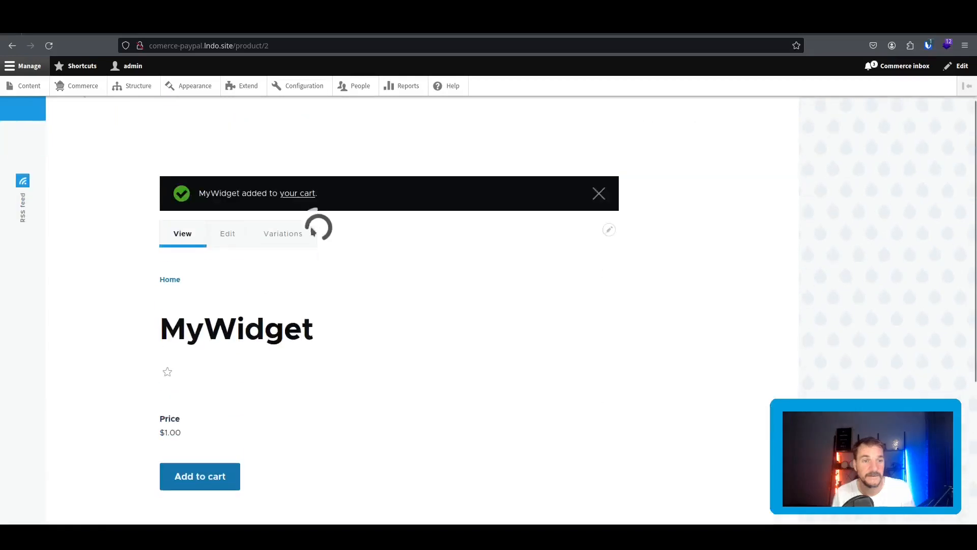
Open the cart holding MyWidget and start checkout.
left_click(298, 196)
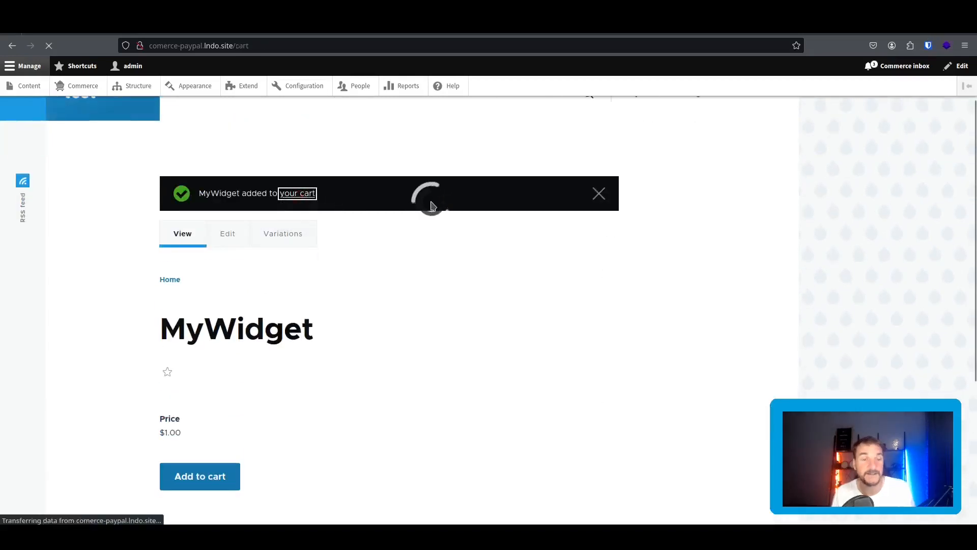
scroll(307, 441, "down", 2)
left_click(296, 448)
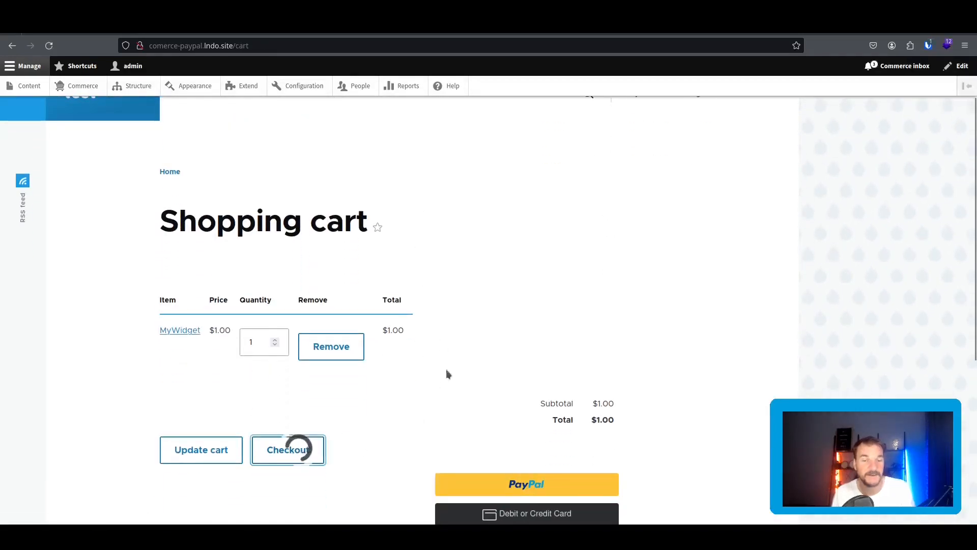
scroll(443, 311, "down", 2)
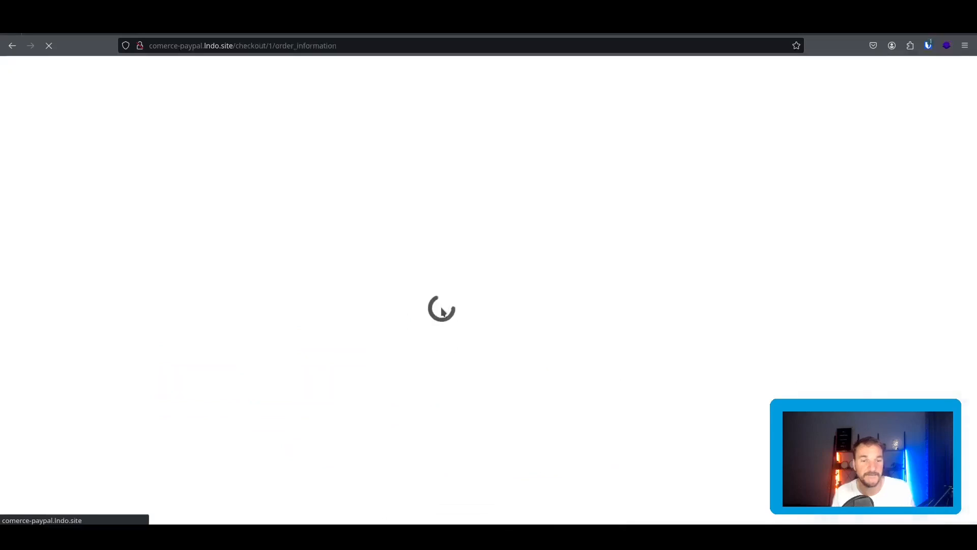
Keep PayPal as payment method and continue to Review for the $1.00 MyWidget order.
scroll(440, 308, "down", 3)
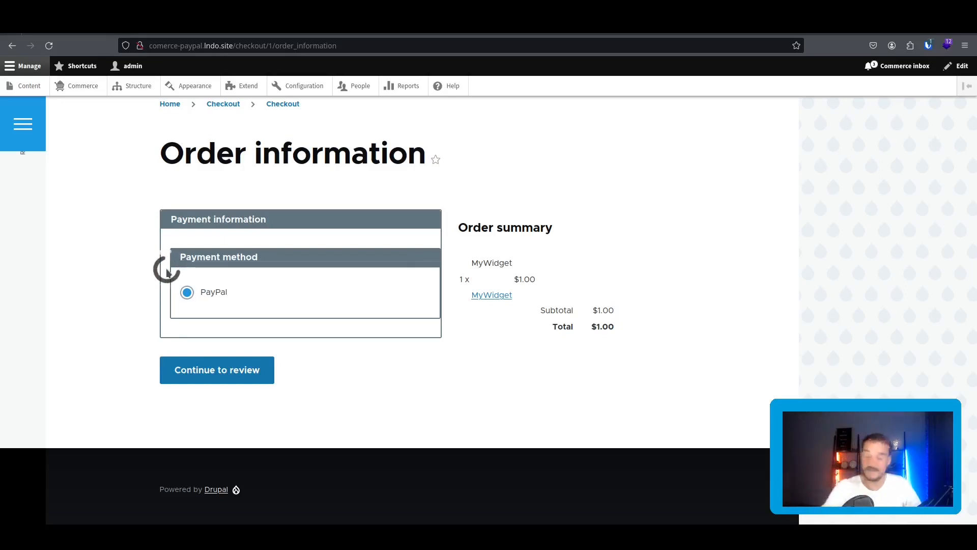
left_click(209, 376)
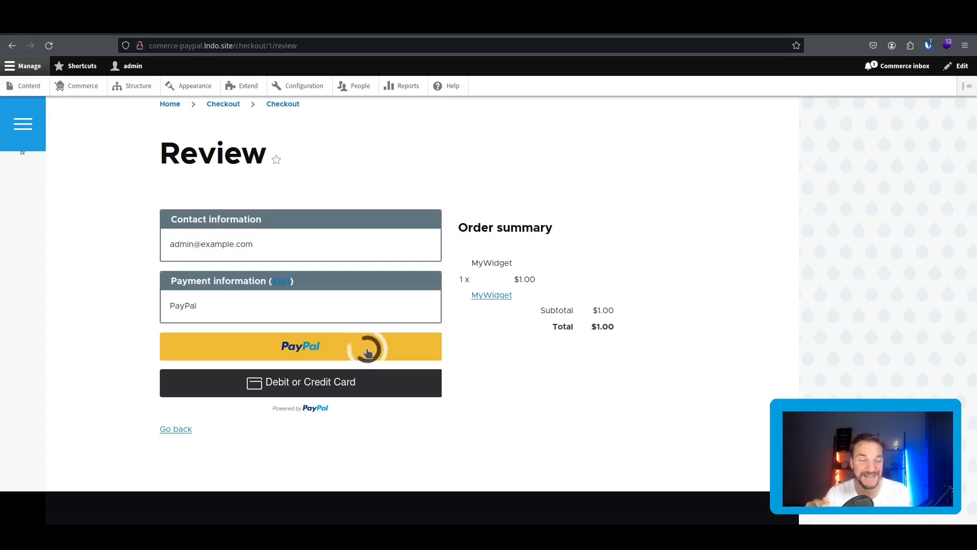
scroll(367, 346, "down", 3)
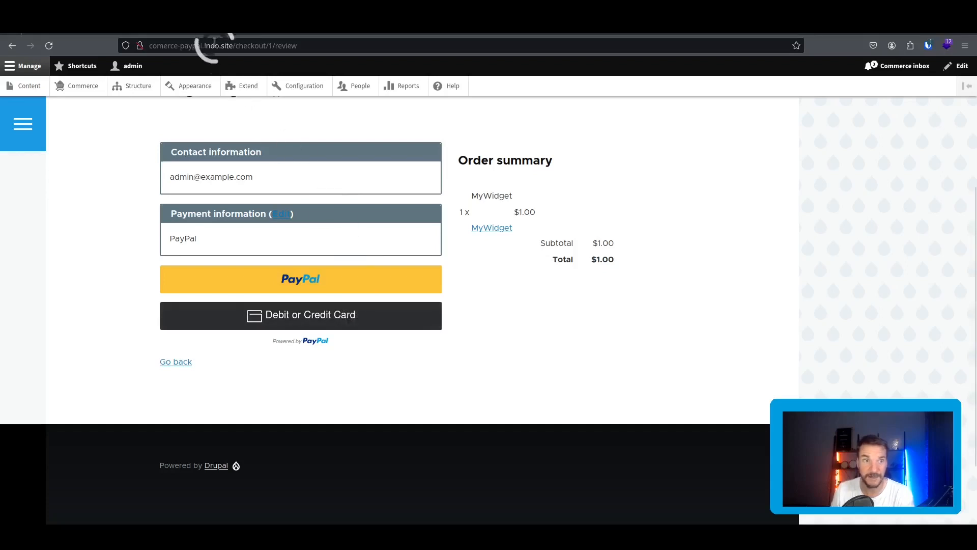
Open the PayPal gateway's edit settings and inspect its platform features options without changing them.
left_click(217, 27)
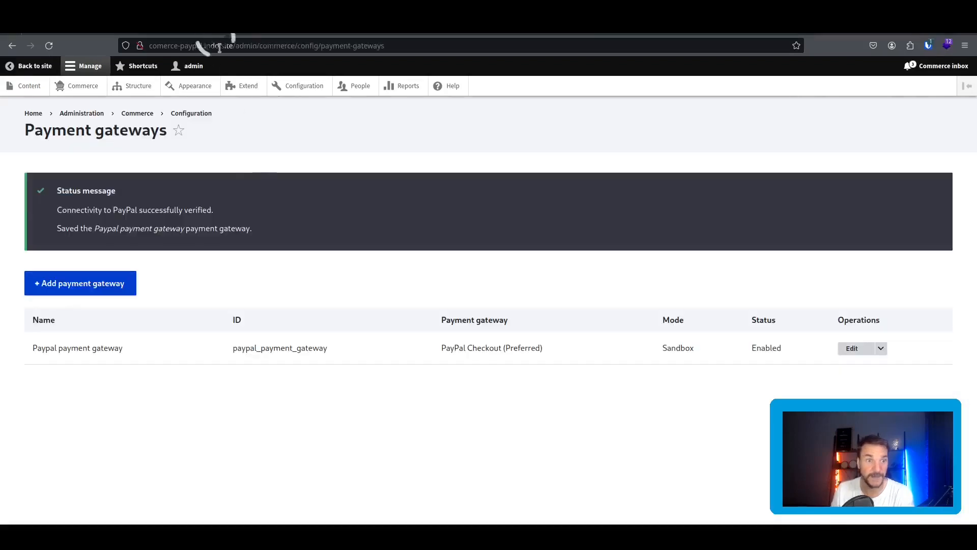
left_click(851, 347)
scroll(433, 279, "down", 4)
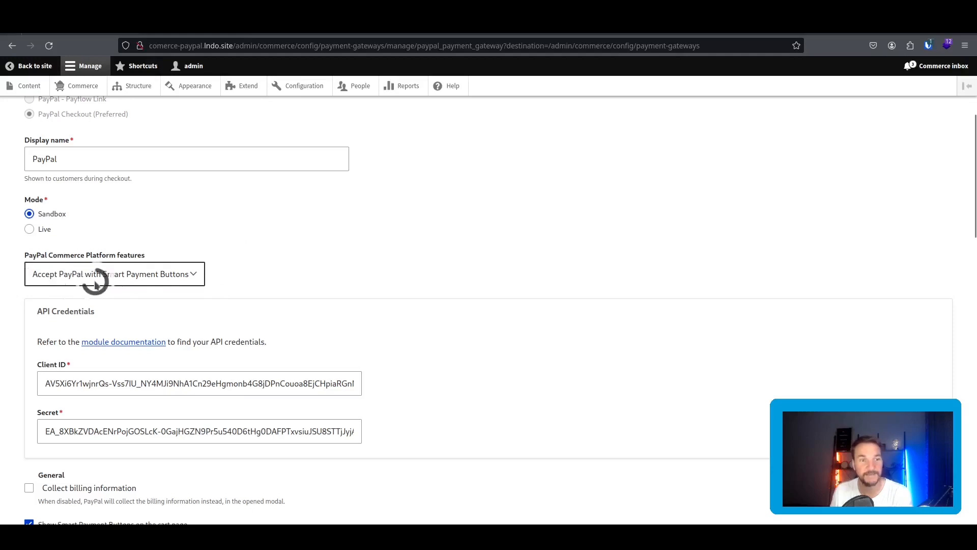
left_click(57, 30)
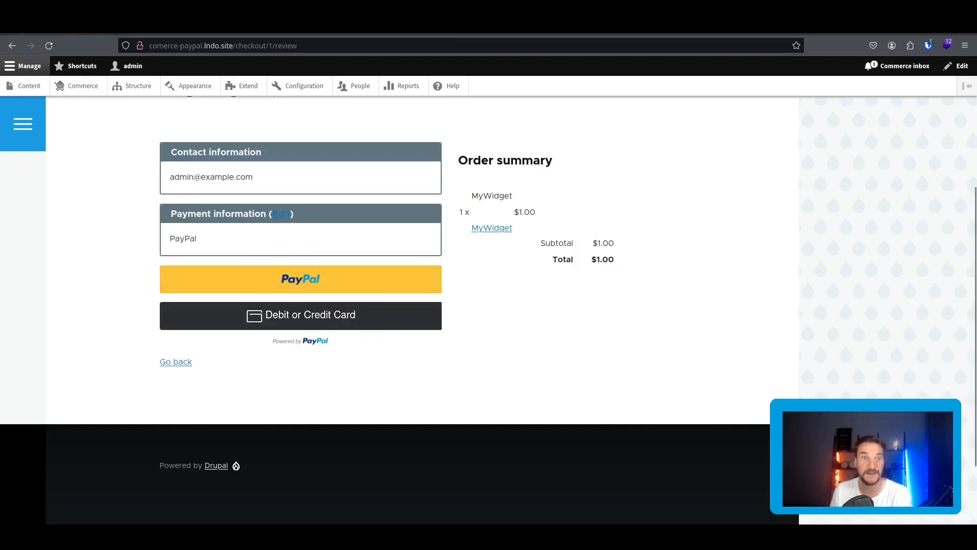
left_click(175, 31)
left_click(171, 275)
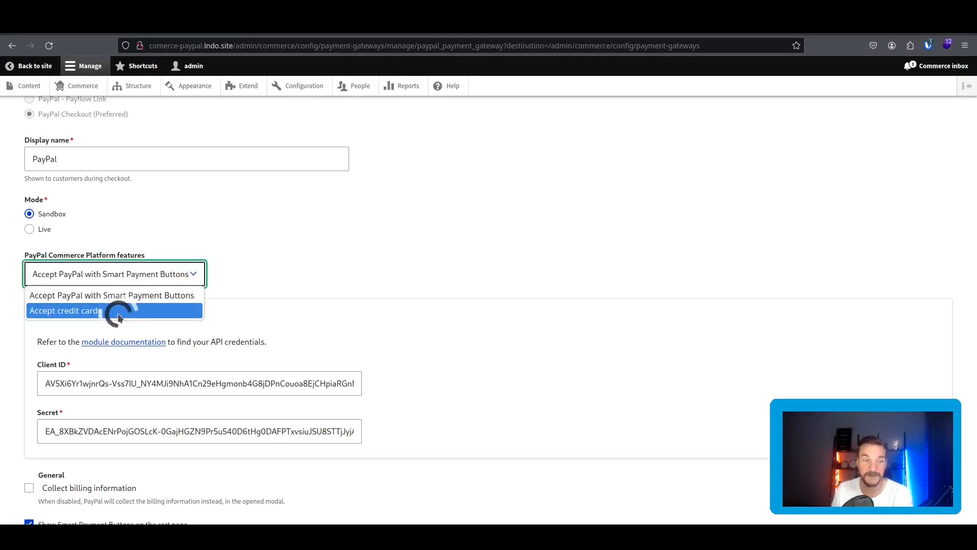
left_click(286, 240)
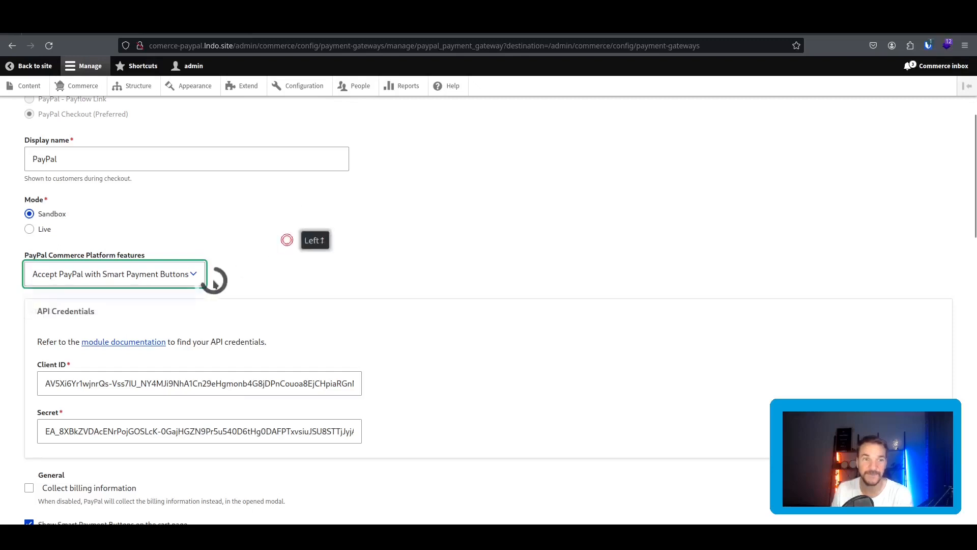
Bring up the Debit or Credit Card payment form on the checkout review page.
left_click(88, 36)
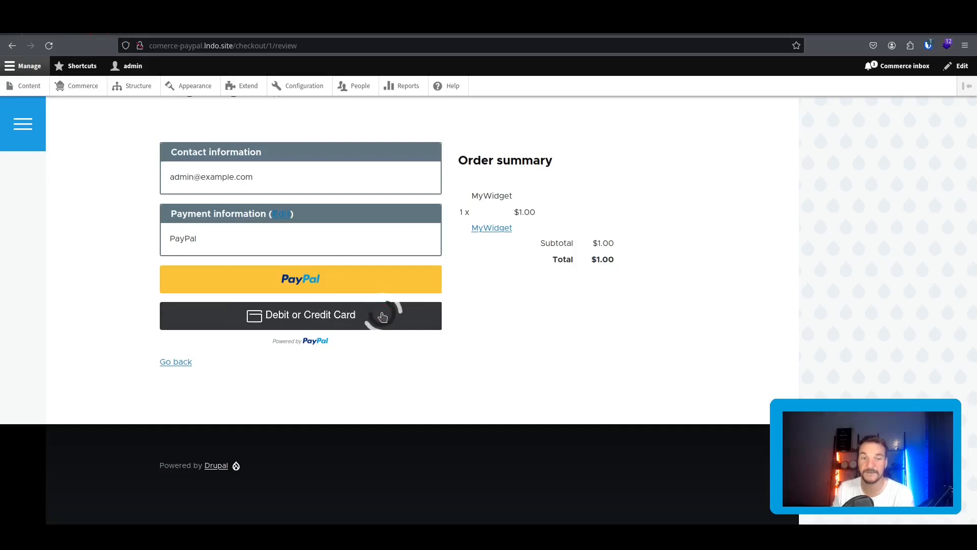
left_click(346, 319)
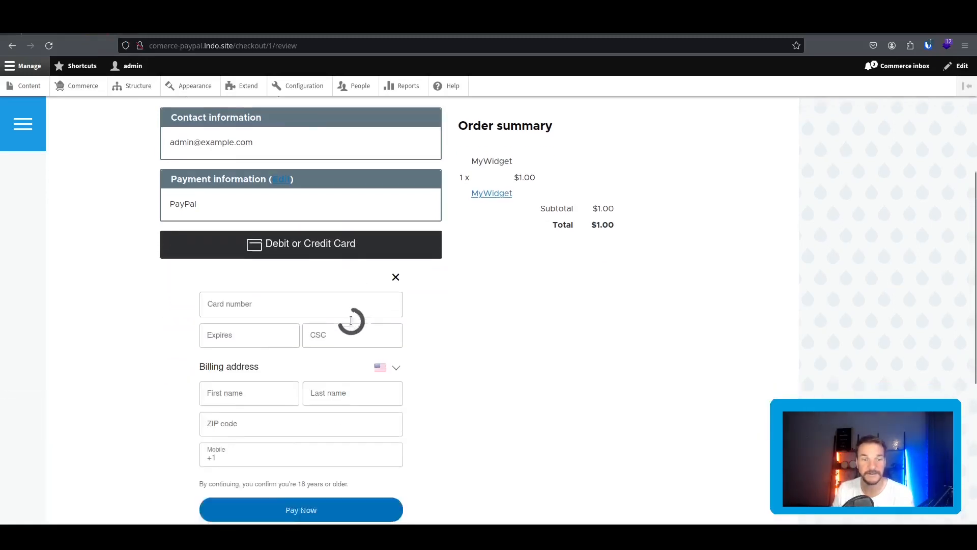
scroll(351, 319, "down", 2)
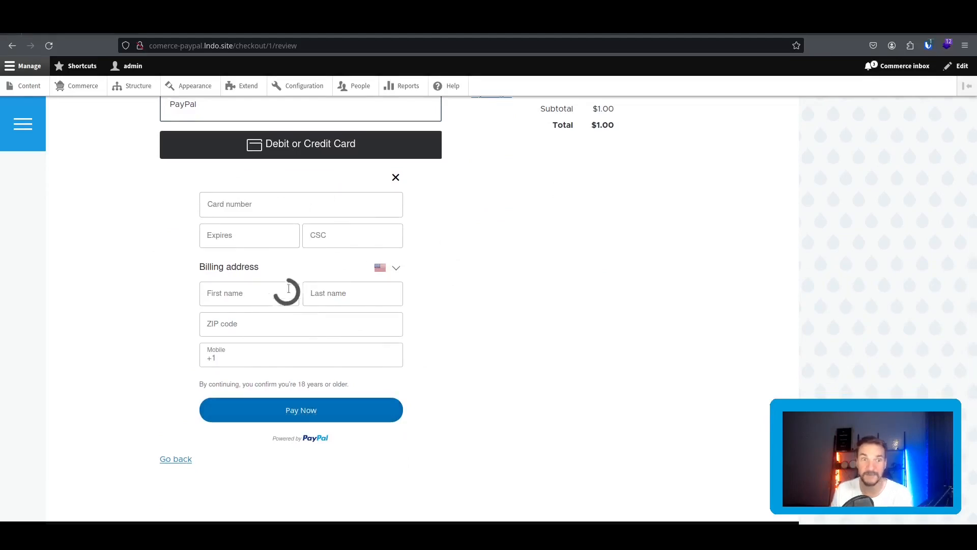
left_click(193, 33)
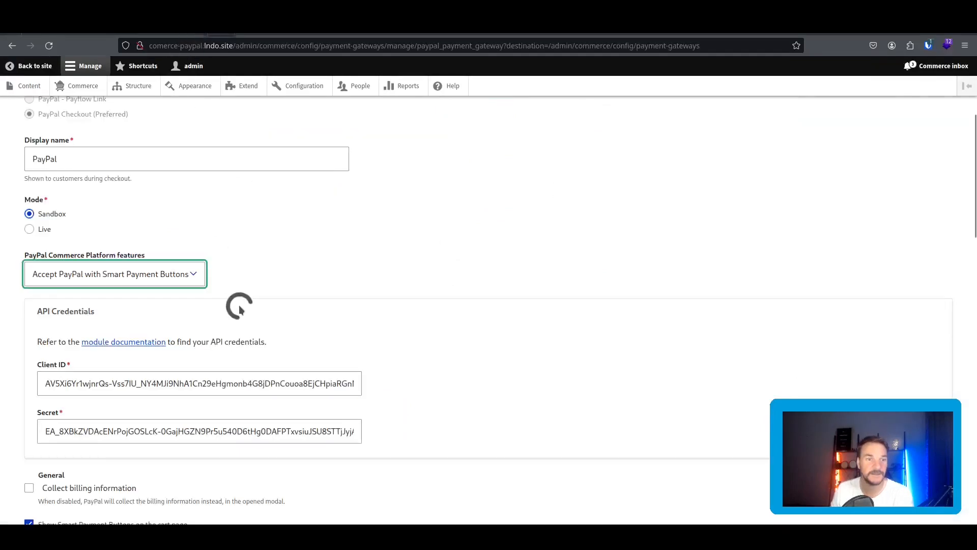
Set PayPal Commerce Platform features to 'Accept credit cards' and save the gateway.
left_click(169, 275)
left_click(163, 311)
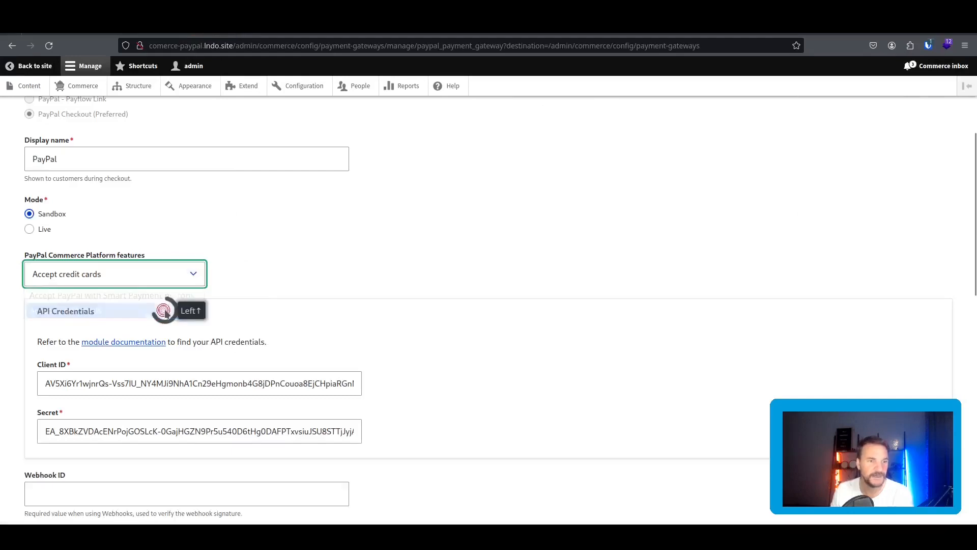
scroll(315, 275, "down", 5)
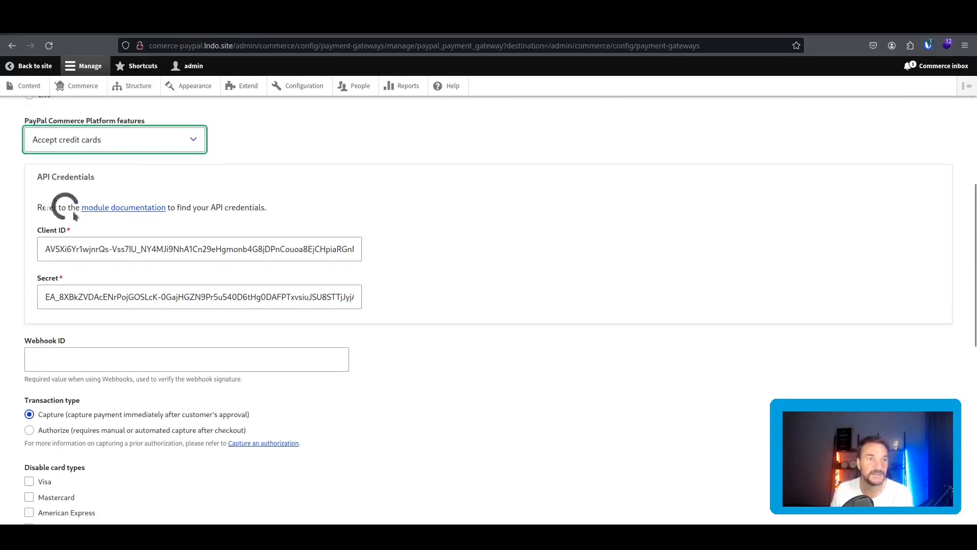
scroll(98, 197, "down", 10)
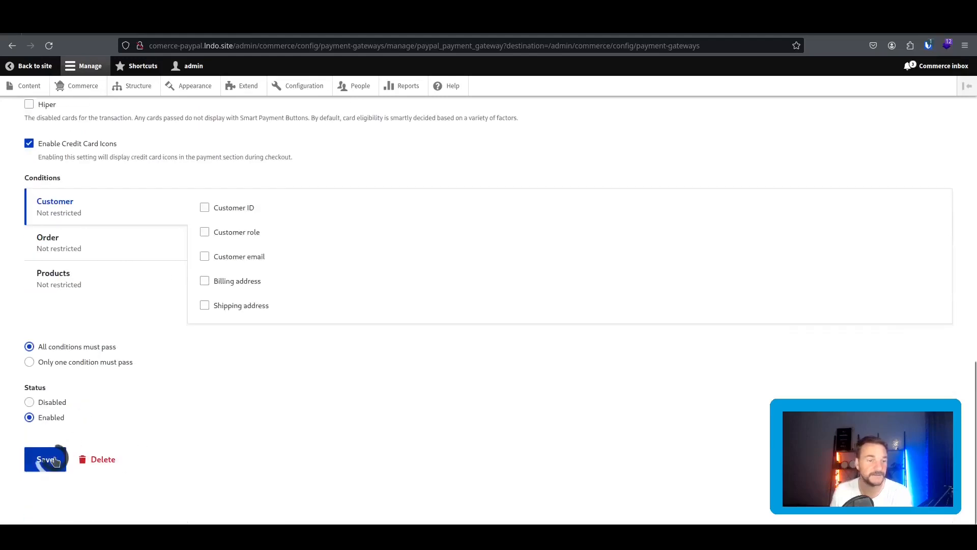
left_click(45, 461)
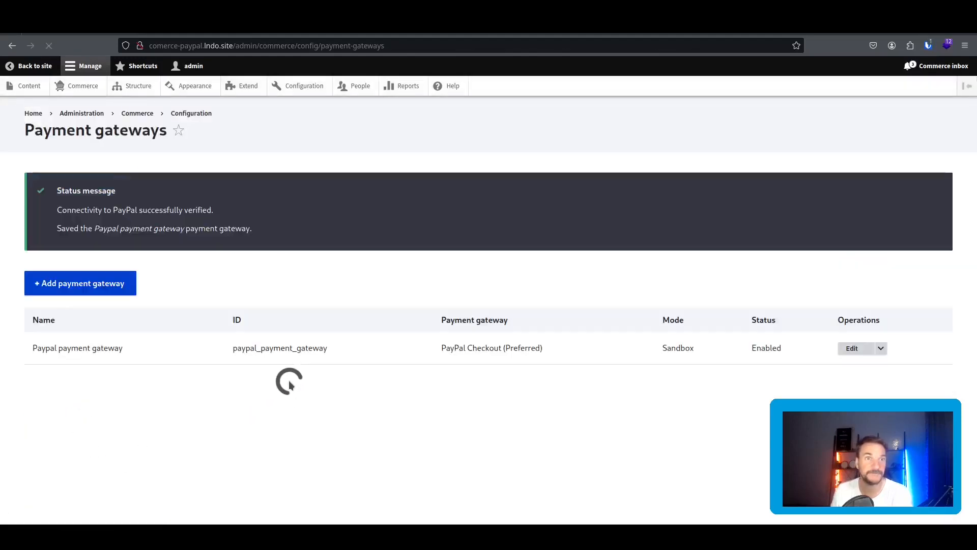
Reload the checkout review page, then go to the Commerce admin overview.
left_click(60, 34)
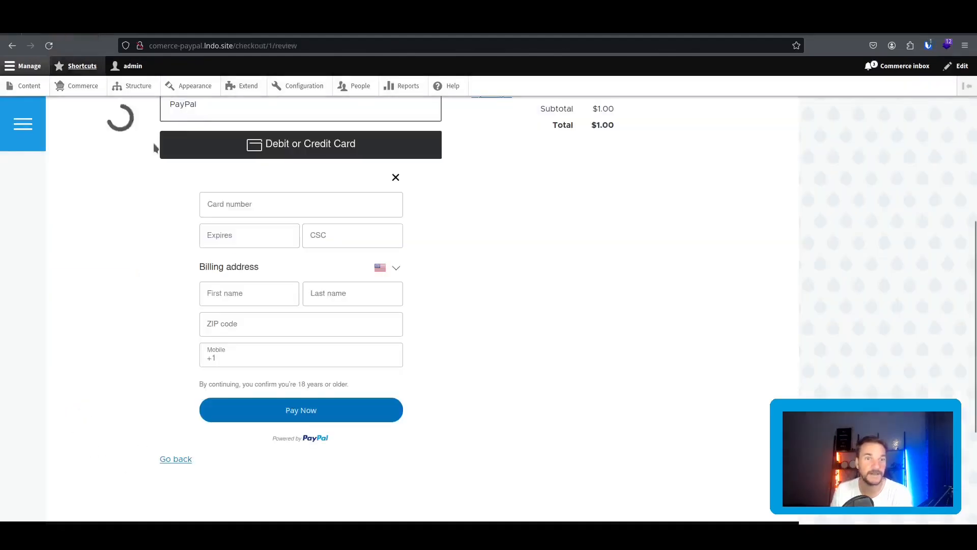
scroll(234, 246, "up", 7)
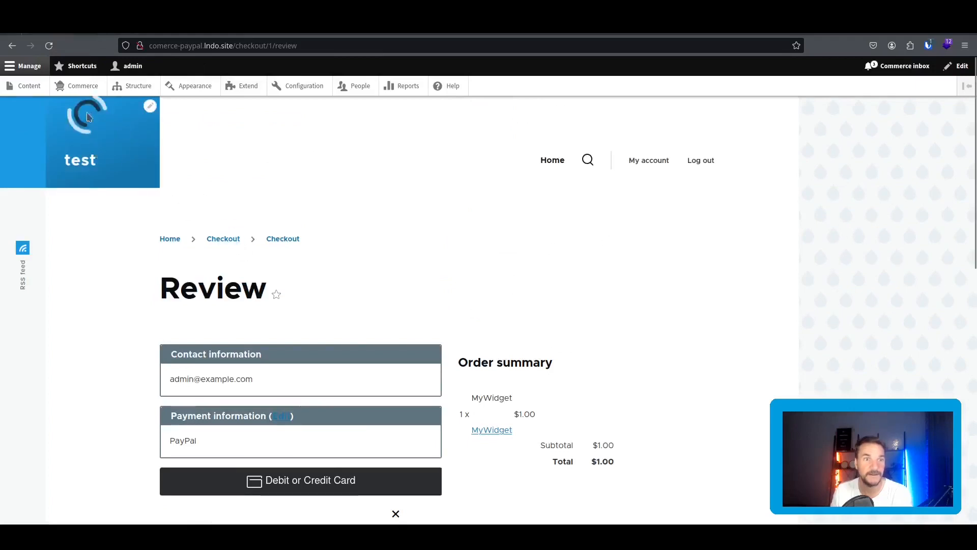
left_click(49, 46)
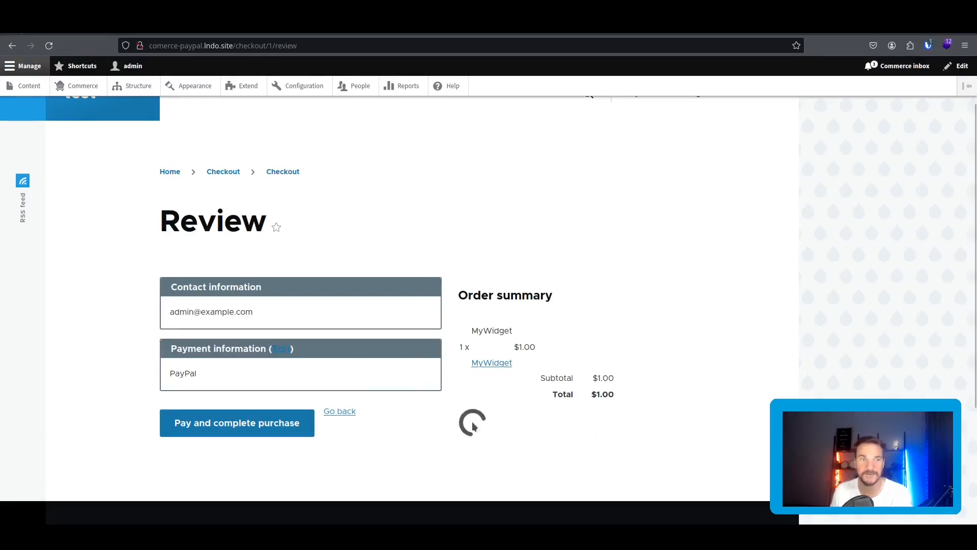
left_click(155, 97)
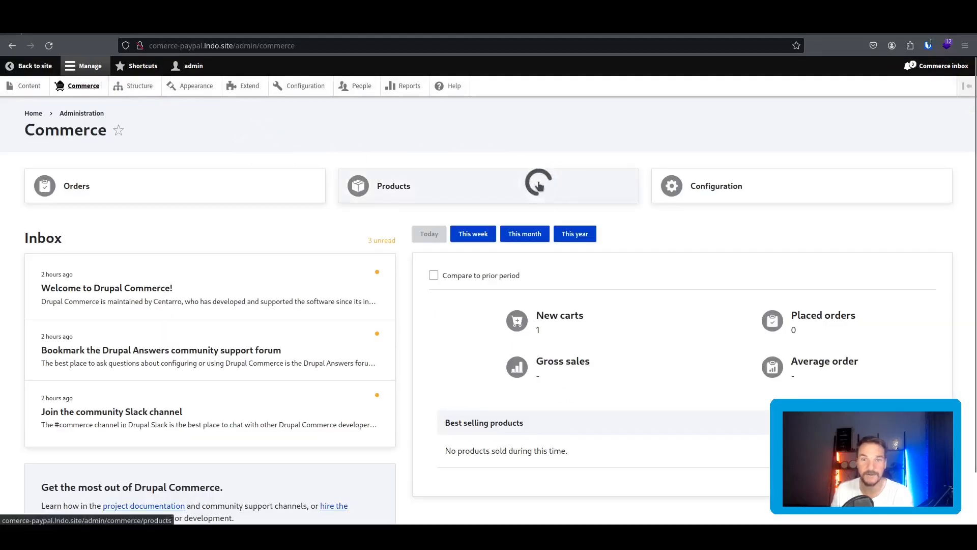
Load the shopping cart page by entering the cart path in the address bar.
left_click_drag(237, 46, 427, 44)
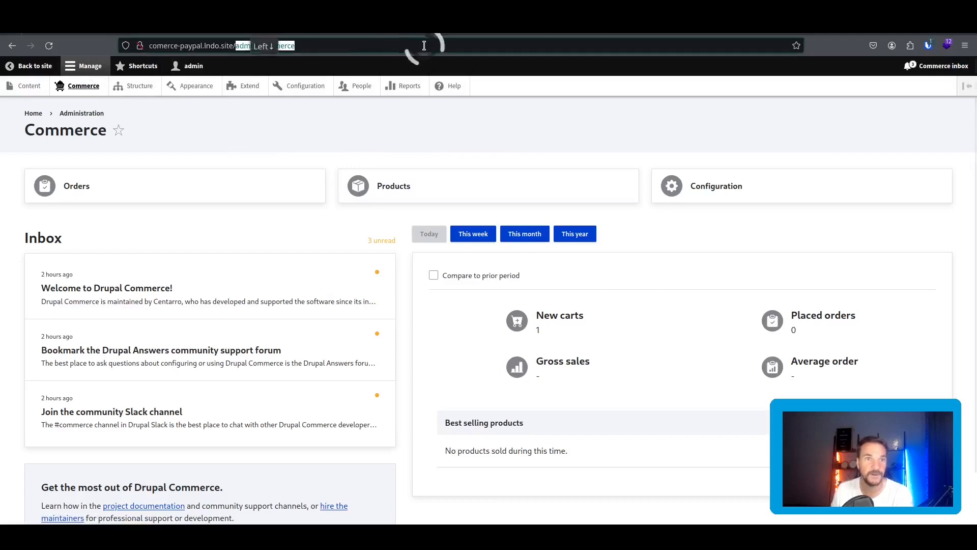
type("cart")
key("Return")
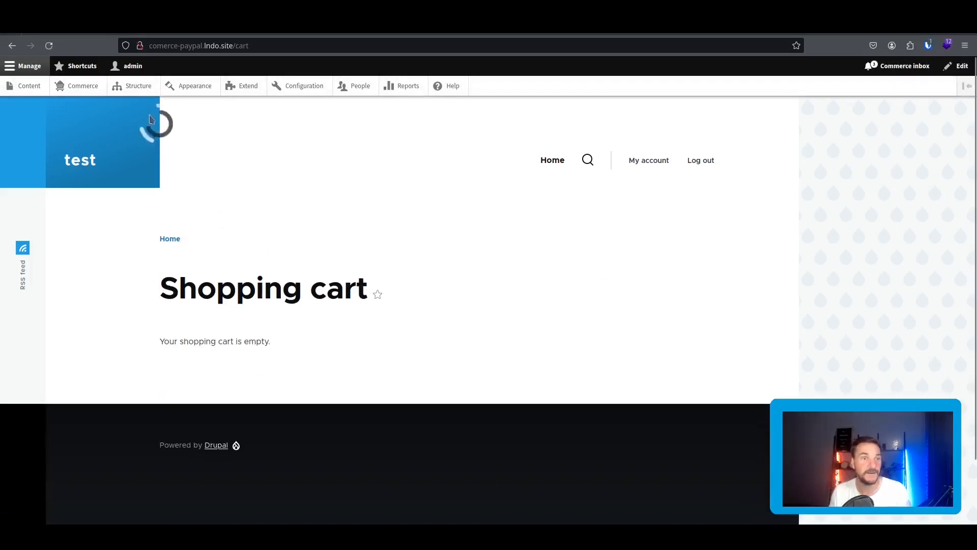
Add MyWidget to the cart from Commerce Products, open the cart, and start checkout.
left_click(81, 86)
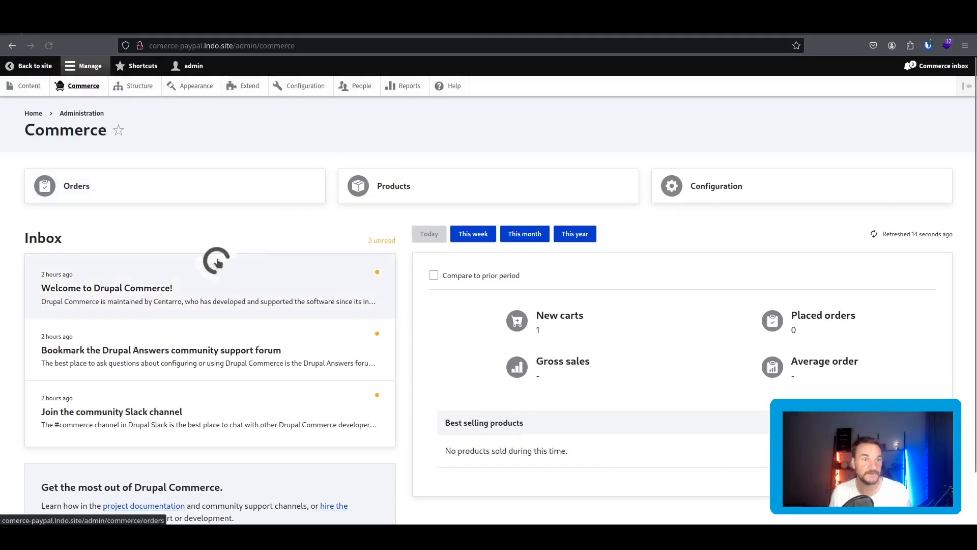
left_click(422, 190)
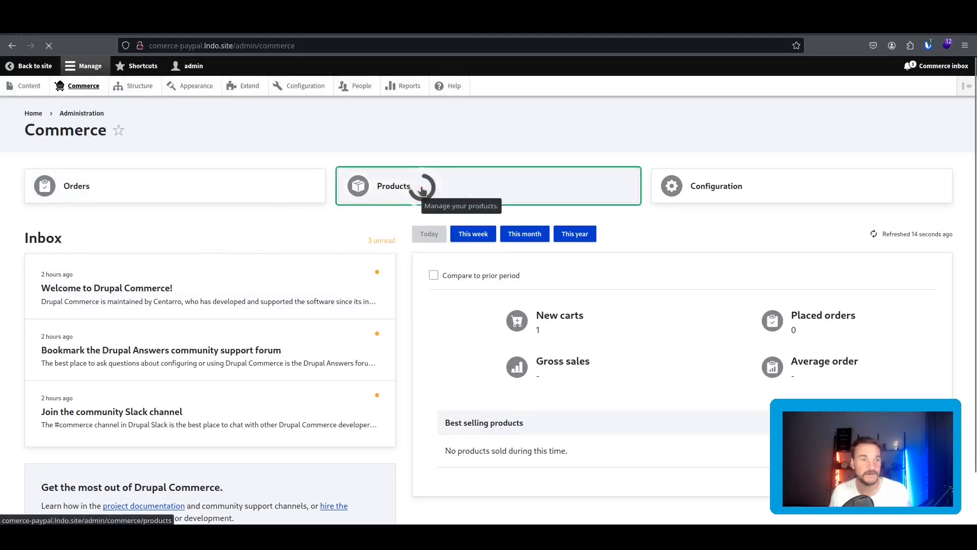
left_click(76, 319)
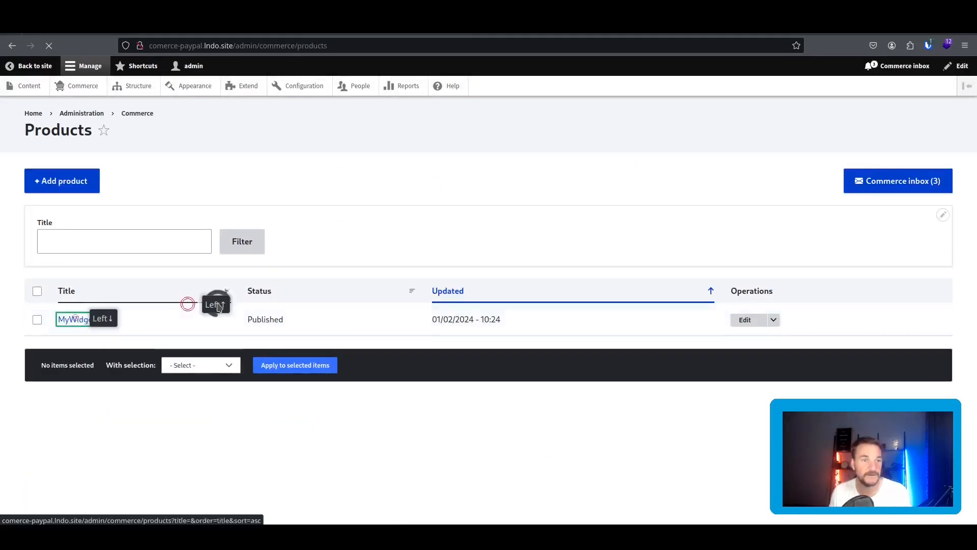
scroll(239, 290, "down", 4)
left_click(232, 286)
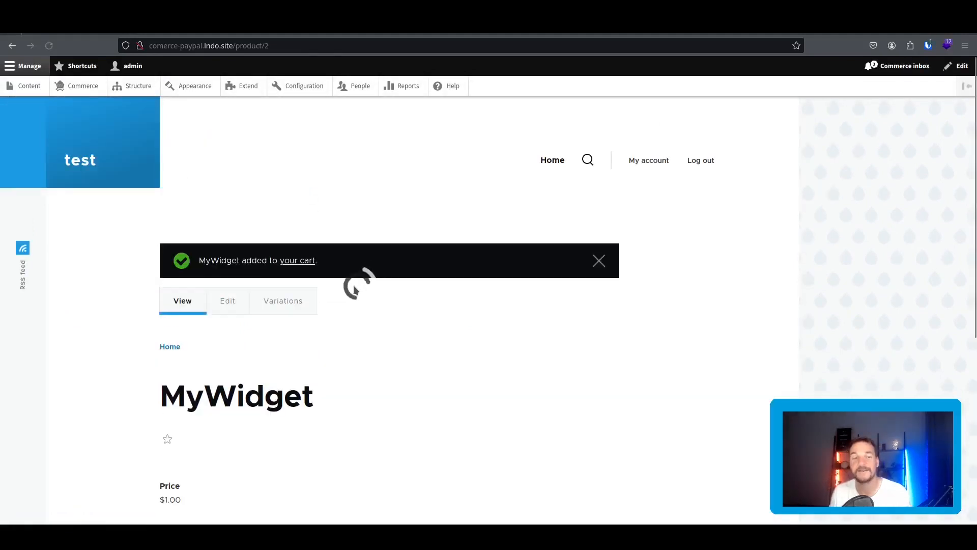
left_click(305, 264)
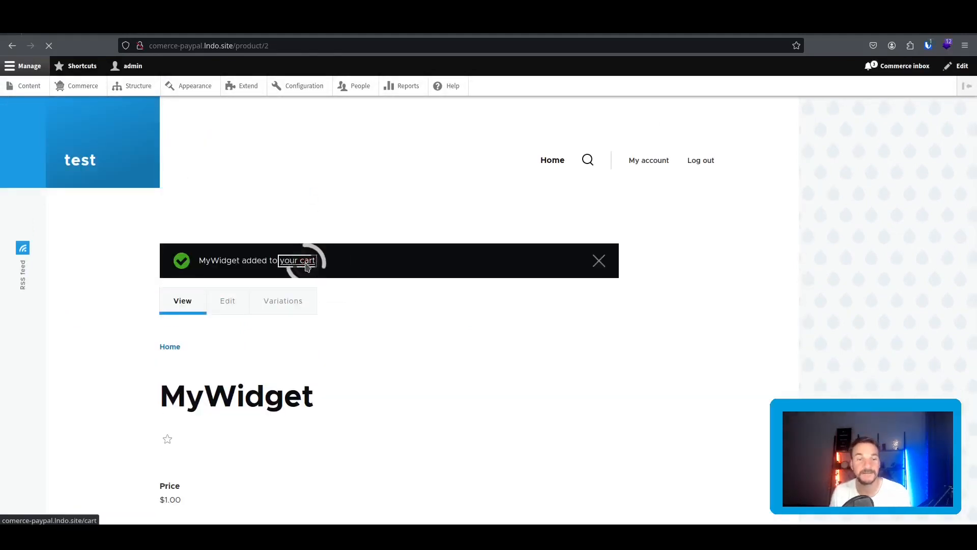
left_click(274, 388)
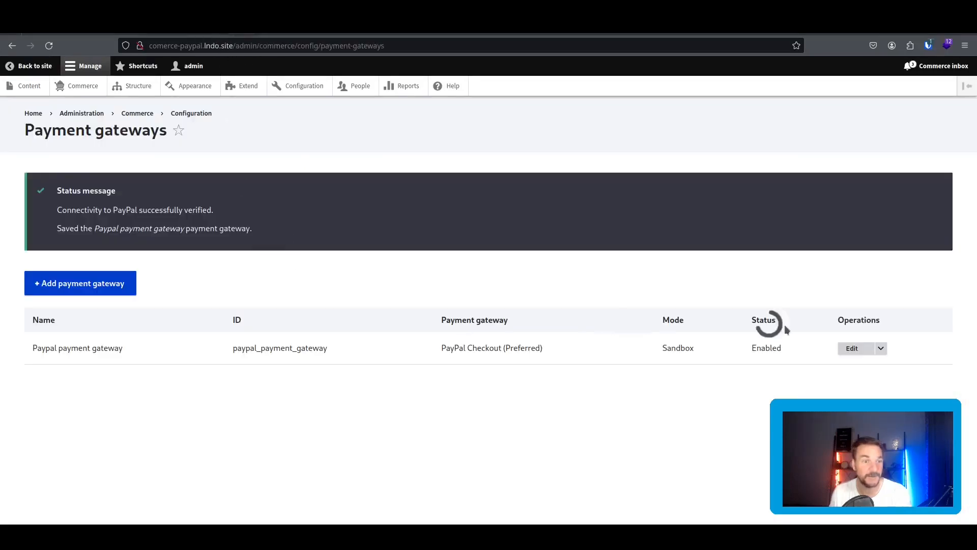
Open the PayPal gateway's edit form and look through its settings.
left_click(850, 347)
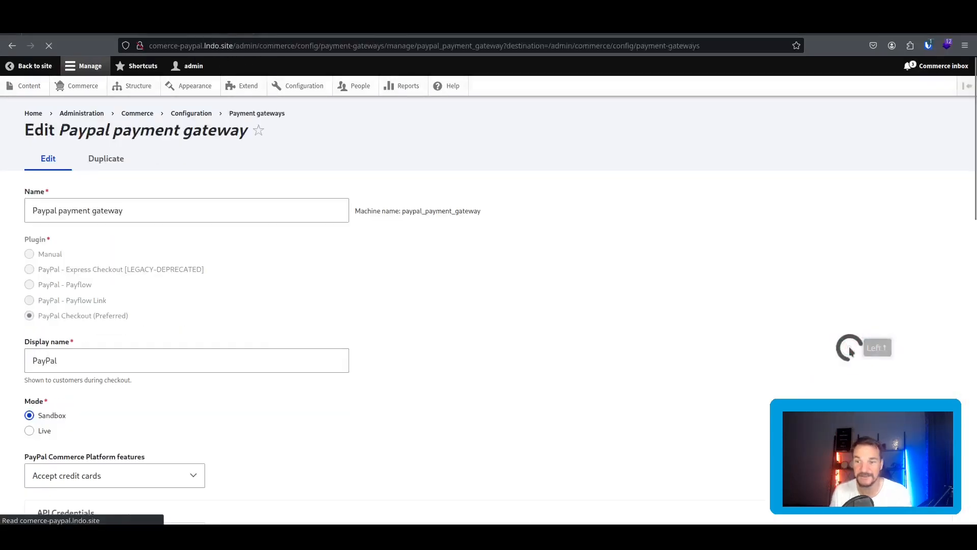
scroll(371, 285, "down", 10)
scroll(371, 283, "up", 5)
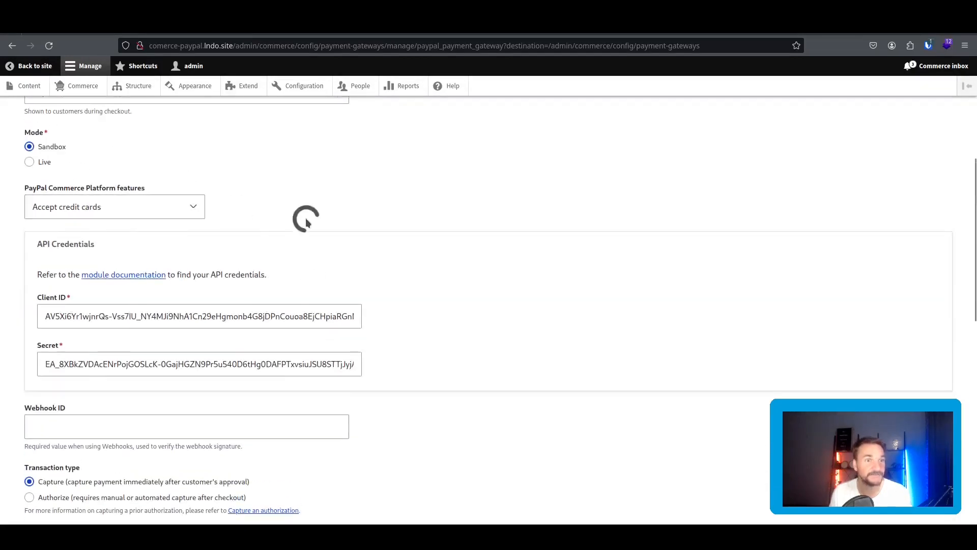
scroll(349, 272, "down", 8)
scroll(351, 275, "down", 3)
scroll(351, 275, "up", 16)
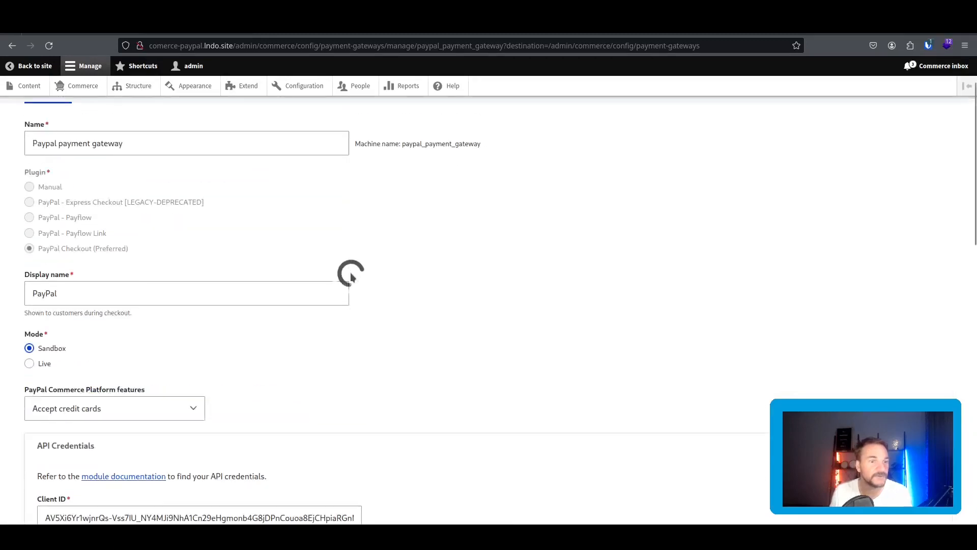
scroll(351, 275, "down", 7)
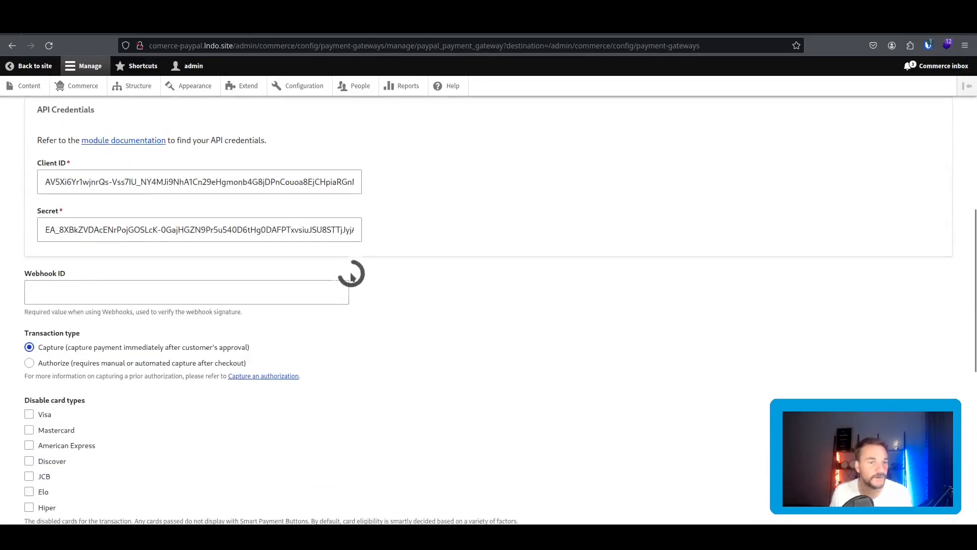
scroll(350, 275, "down", 8)
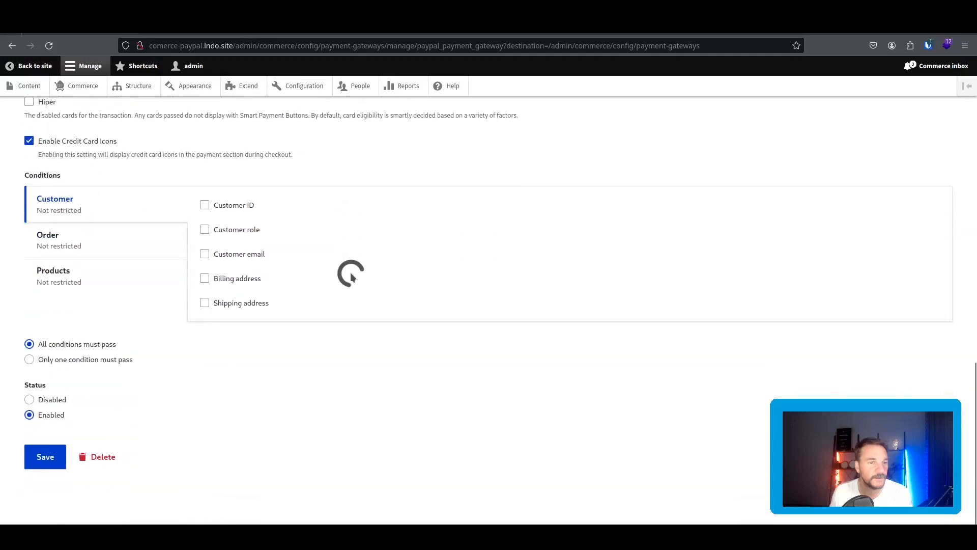
scroll(351, 274, "up", 13)
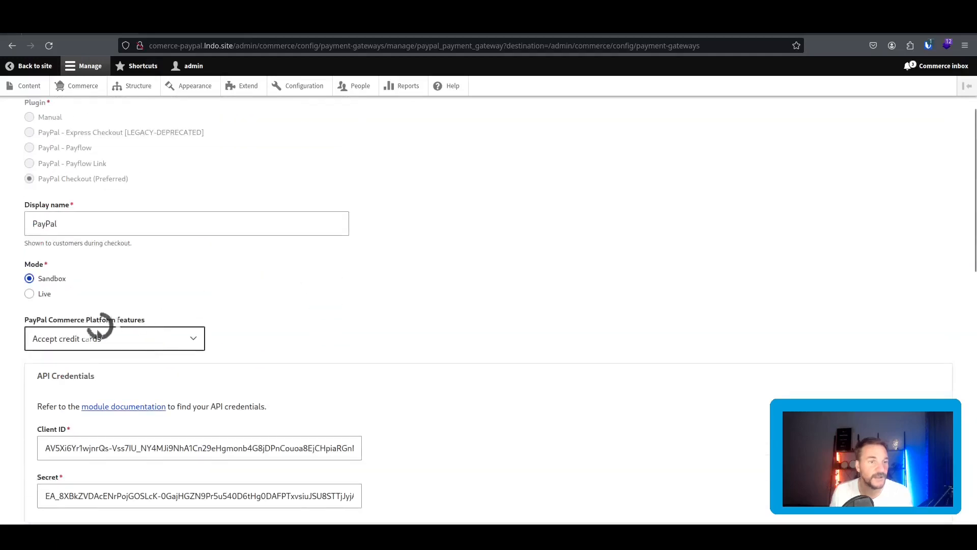
scroll(219, 333, "up", 3)
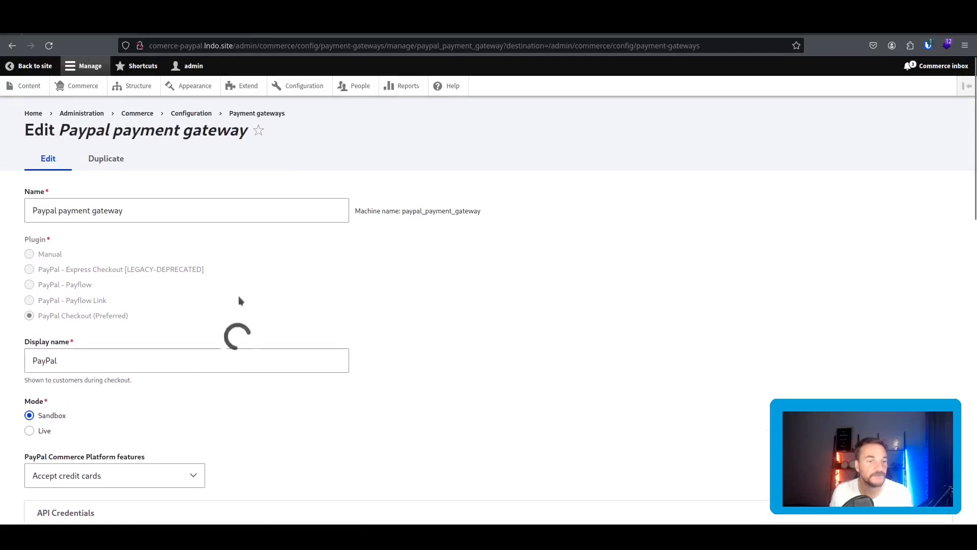
scroll(255, 315, "down", 4)
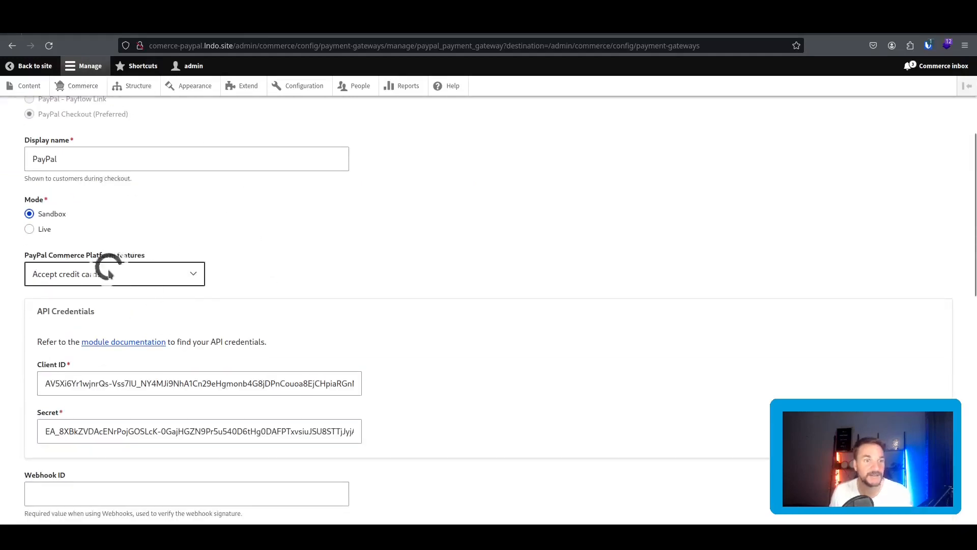
Toggle platform features between Smart Payment Buttons and credit cards, ending on 'Accept credit cards'.
left_click(148, 279)
left_click(153, 291)
scroll(255, 285, "down", 1)
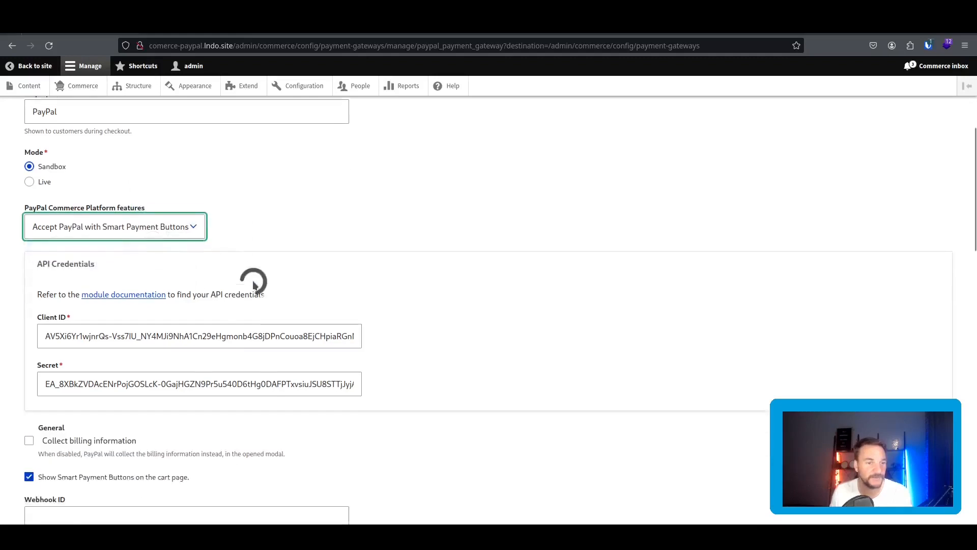
left_click(133, 207)
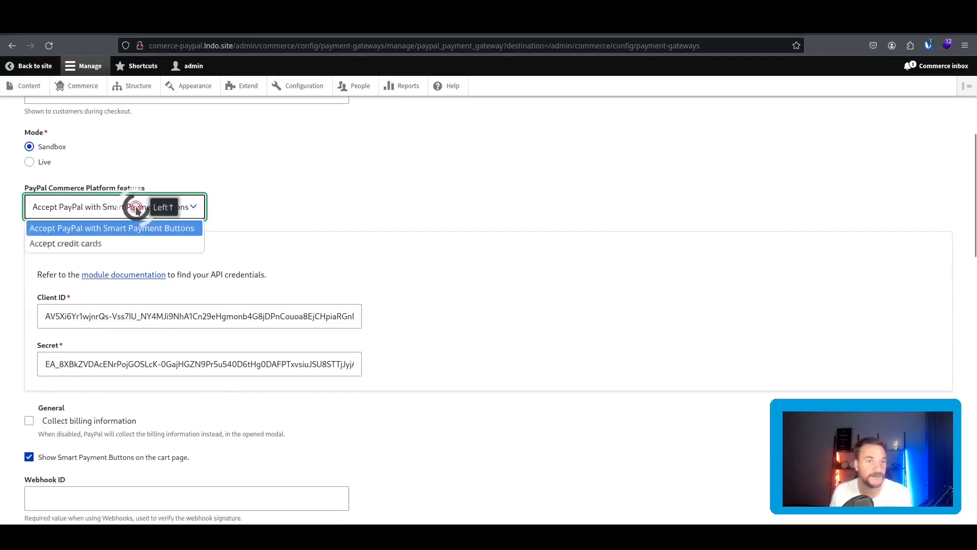
left_click(131, 243)
left_click(136, 207)
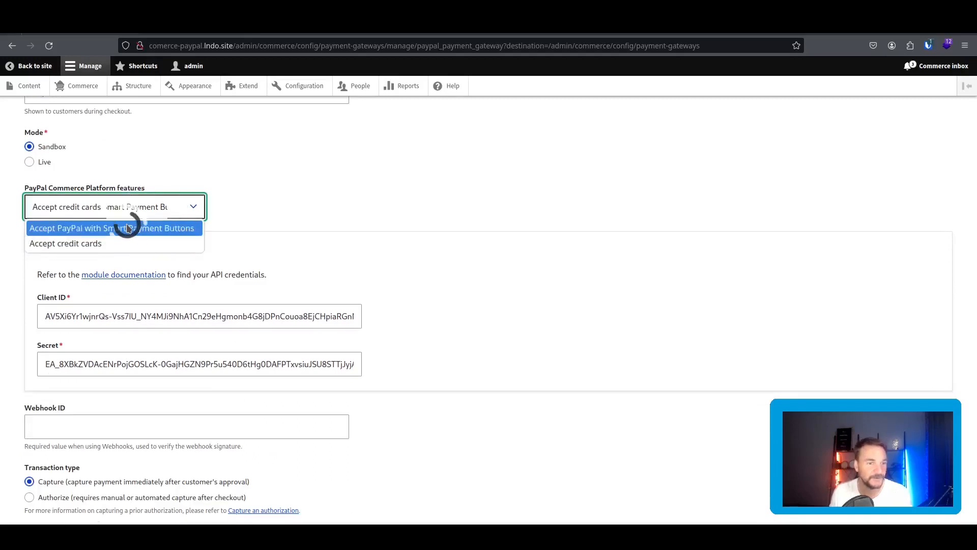
left_click(128, 228)
left_click(118, 213)
left_click(114, 243)
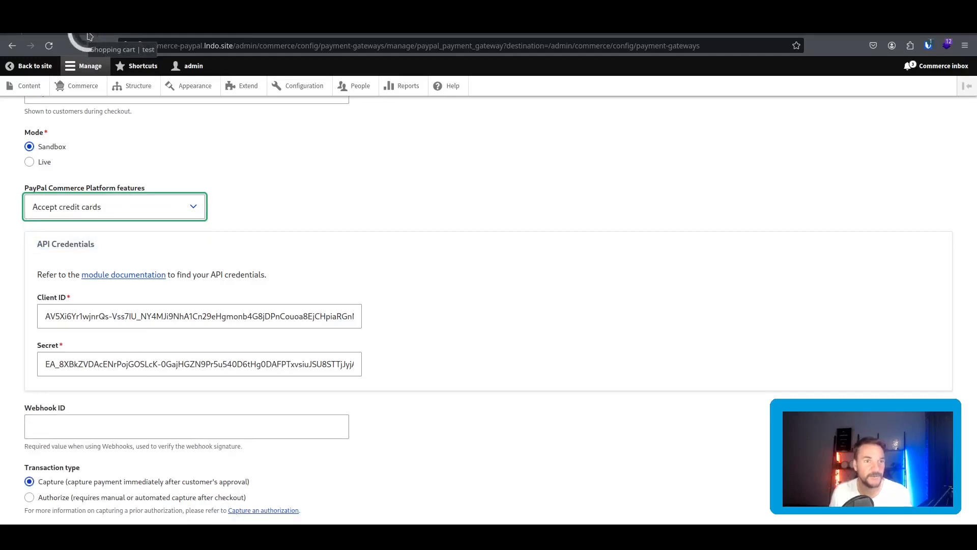
left_click(87, 35)
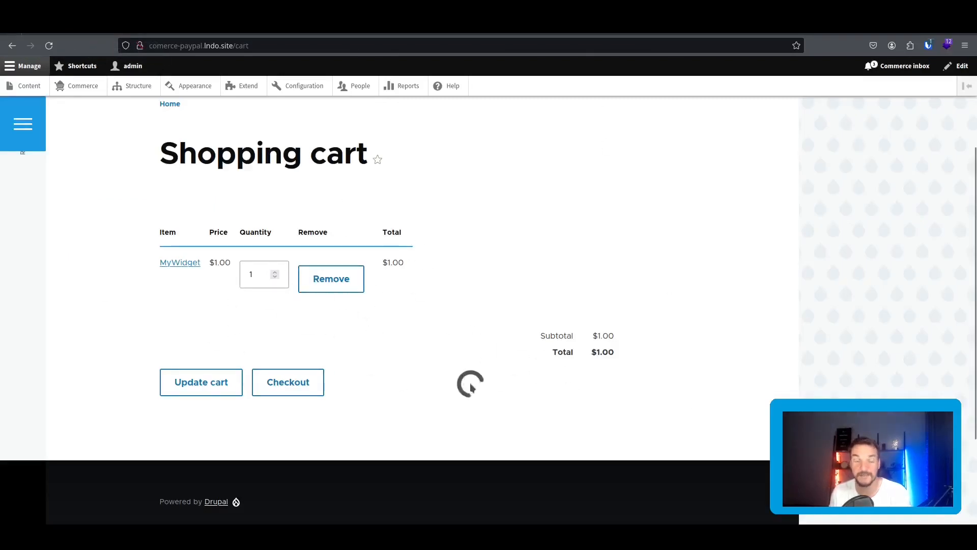
Begin checkout for the MyWidget order and attempt to continue to review.
left_click(297, 385)
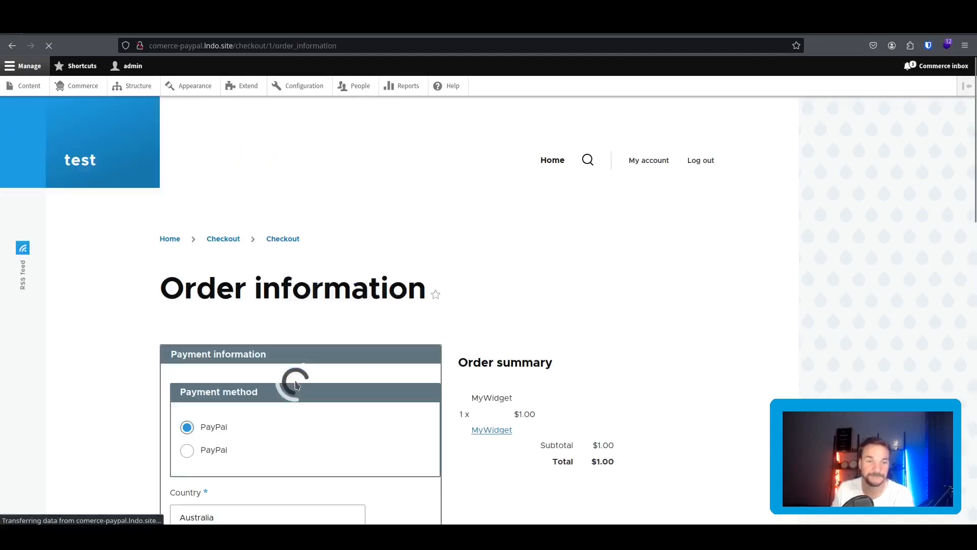
scroll(377, 302, "down", 2)
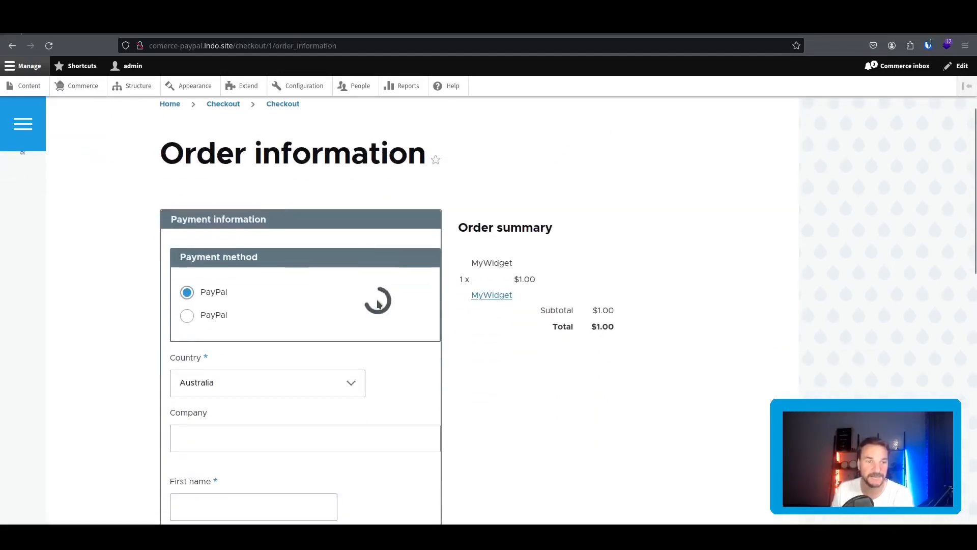
scroll(378, 304, "down", 1)
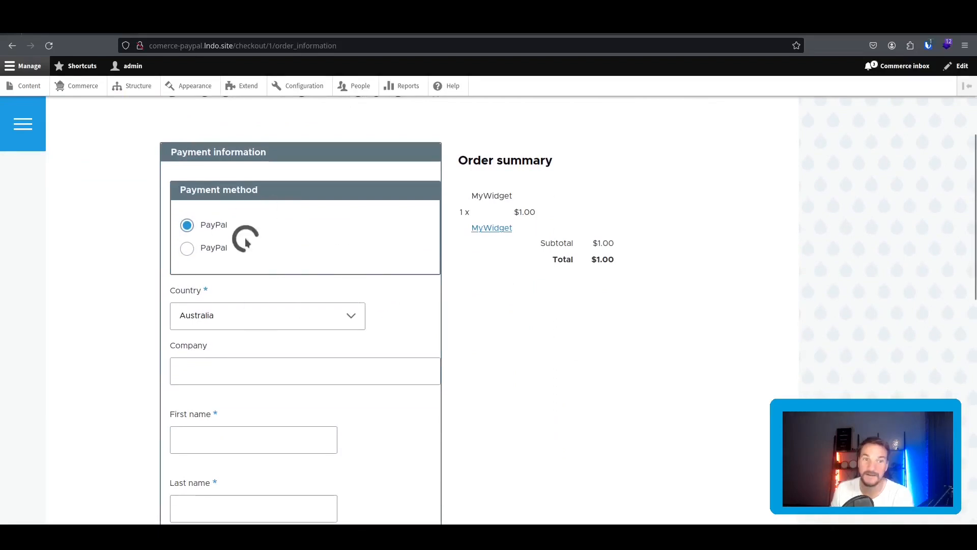
scroll(246, 242, "down", 5)
scroll(294, 192, "up", 6)
scroll(317, 268, "down", 7)
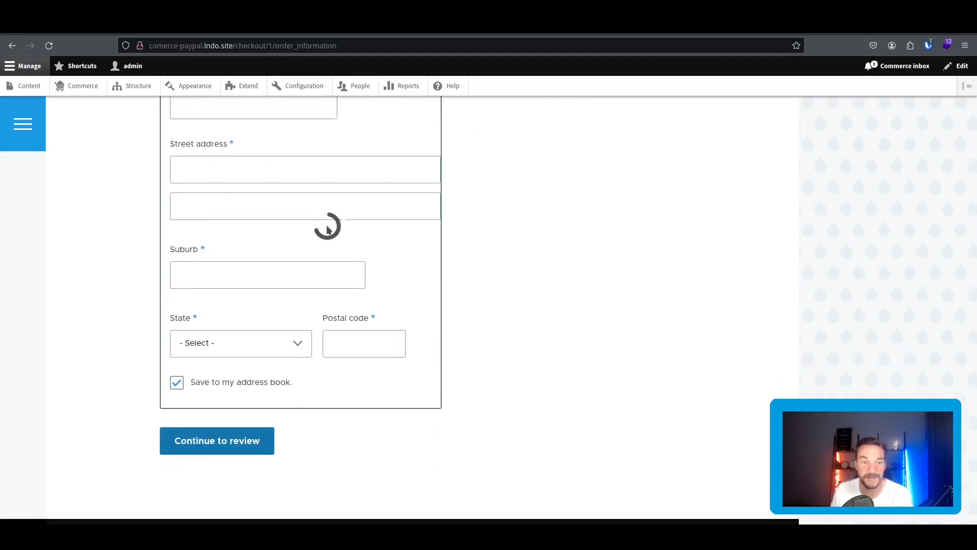
left_click(246, 439)
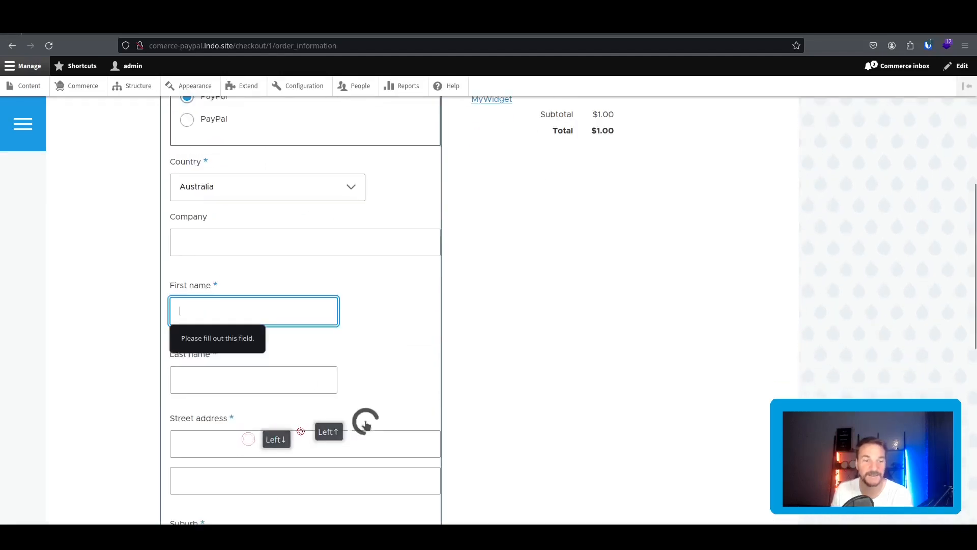
Fill the billing first name, last name and street address with 'asdf'.
left_click(234, 311)
type("asdf")
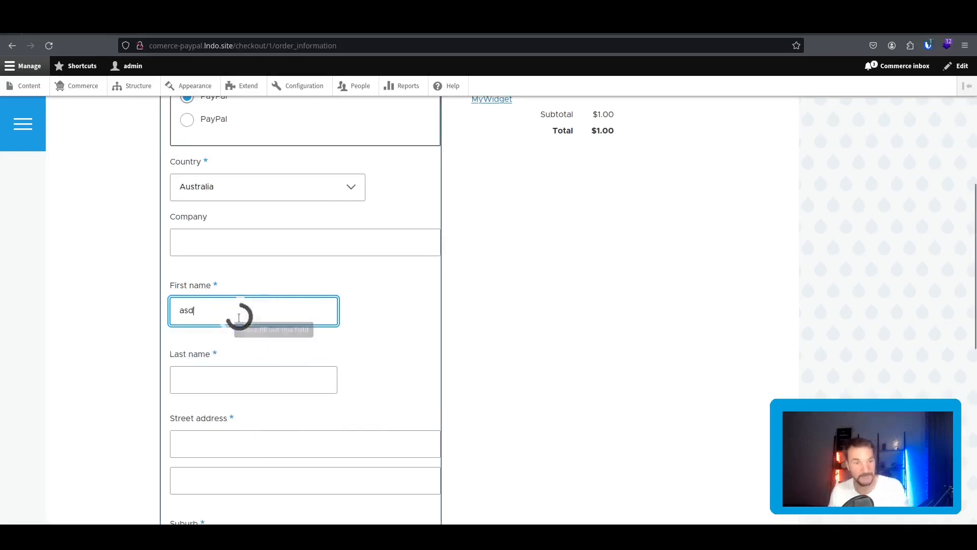
left_click(242, 382)
type("asdf")
left_click(239, 451)
type("asdf")
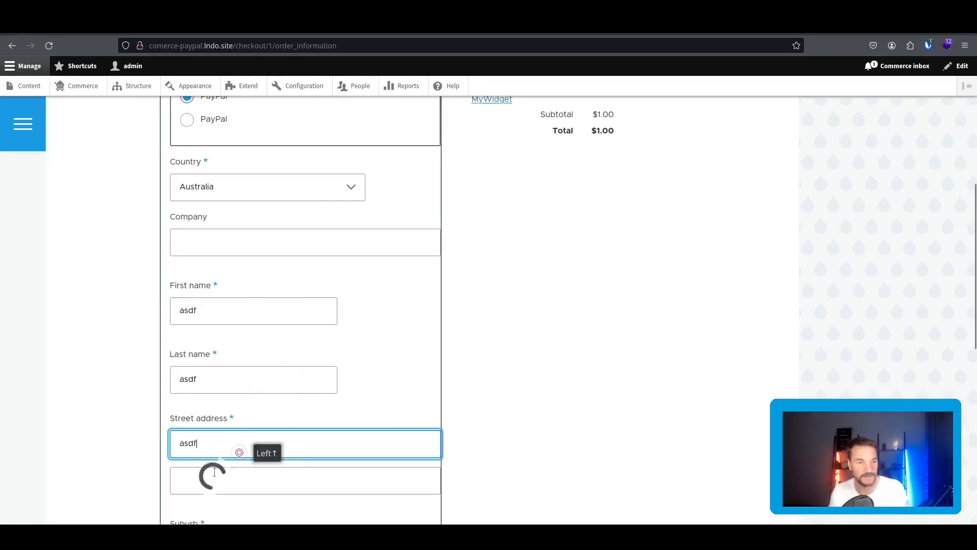
scroll(237, 437, "down", 5)
Choose New South Wales, enter postal code 1234, continue to review and pay.
left_click(245, 356)
left_click(250, 401)
left_click(349, 349)
type("1234")
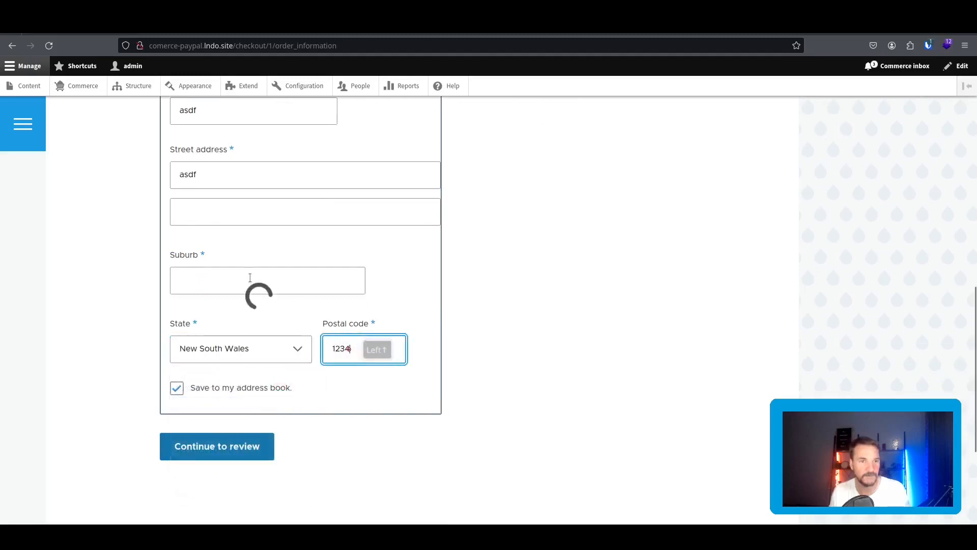
left_click(246, 271)
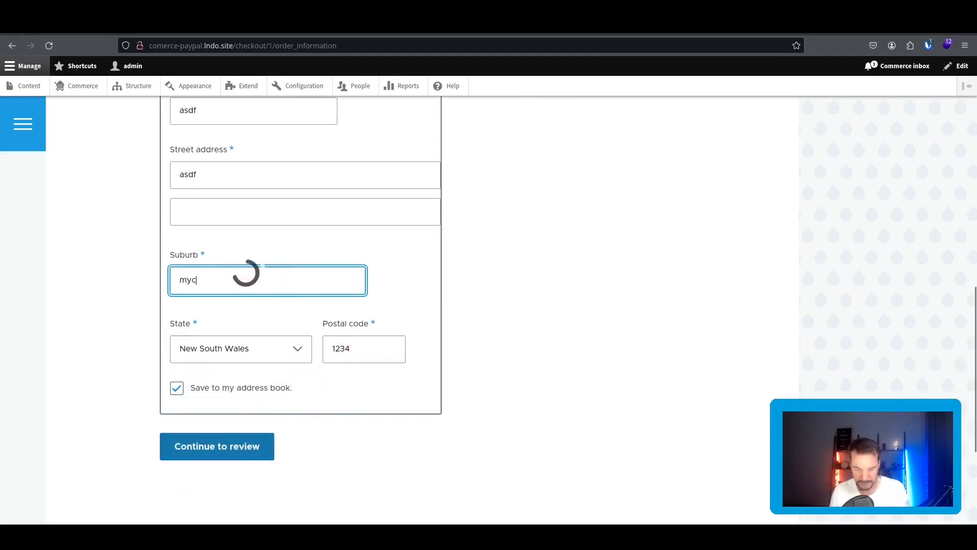
left_click(248, 447)
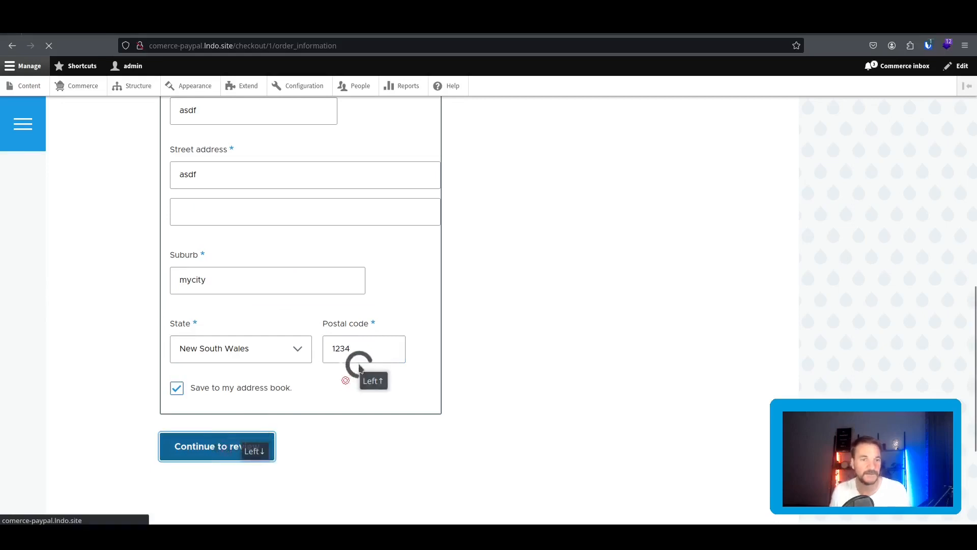
scroll(344, 357, "down", 1)
left_click(255, 428)
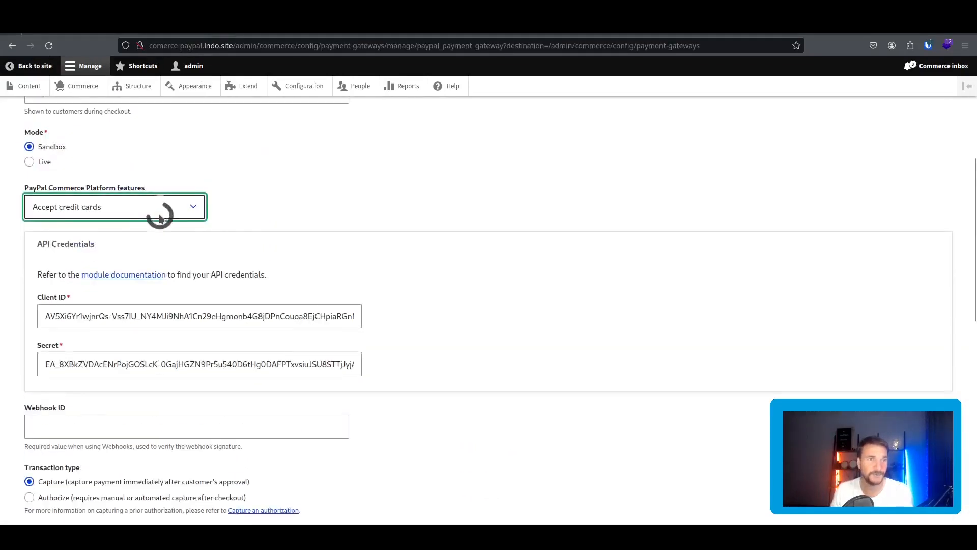
Switch platform features to 'Accept PayPal with Smart Payment Buttons' and save the PayPal gateway.
left_click(159, 216)
left_click(137, 224)
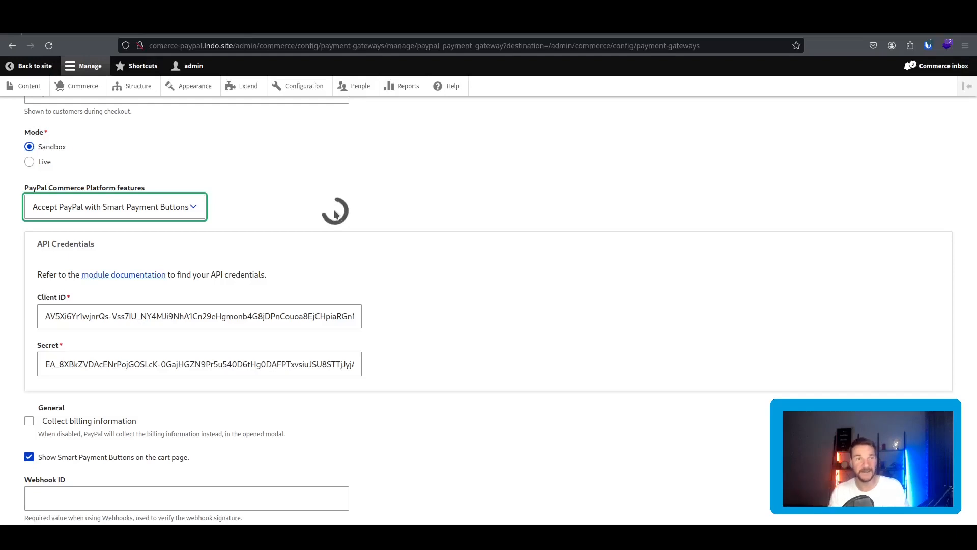
left_click(170, 207)
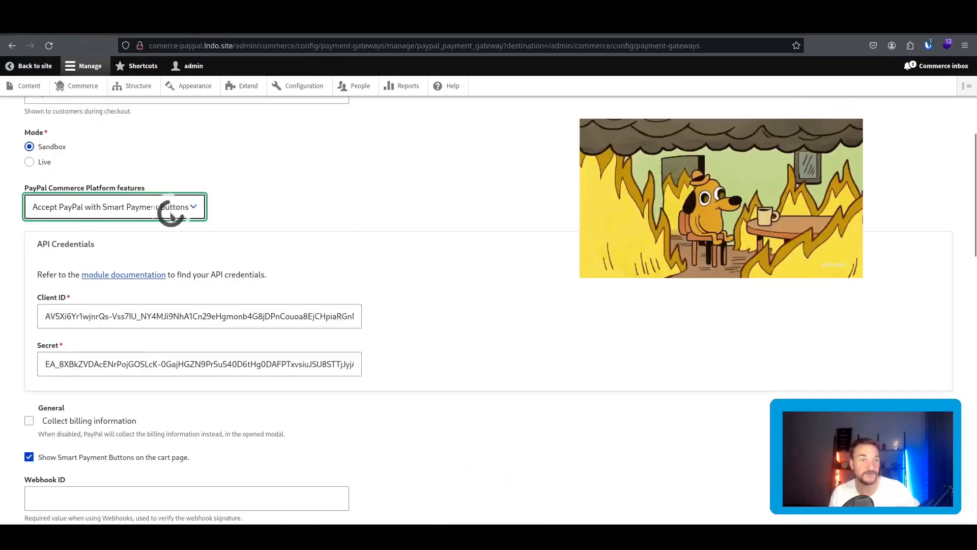
left_click(165, 212)
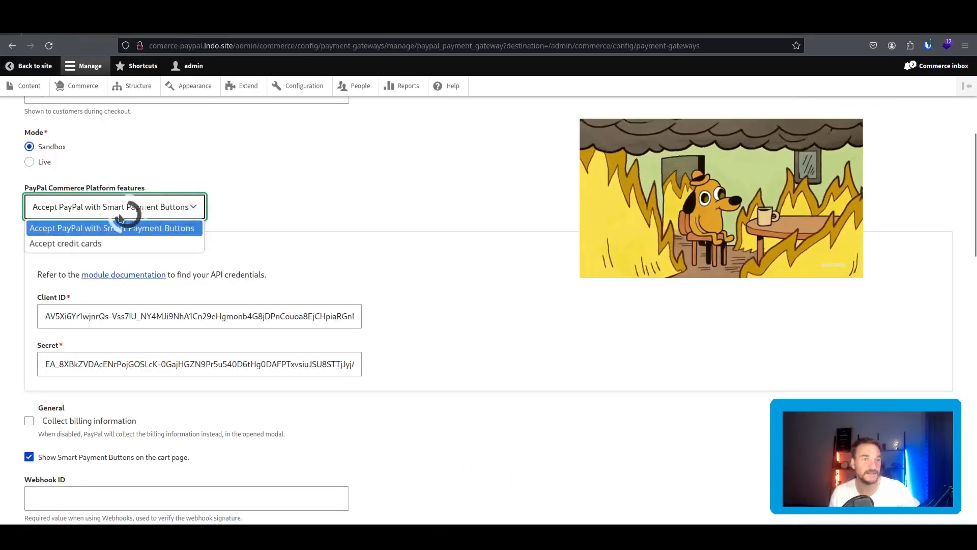
scroll(152, 402, "down", 15)
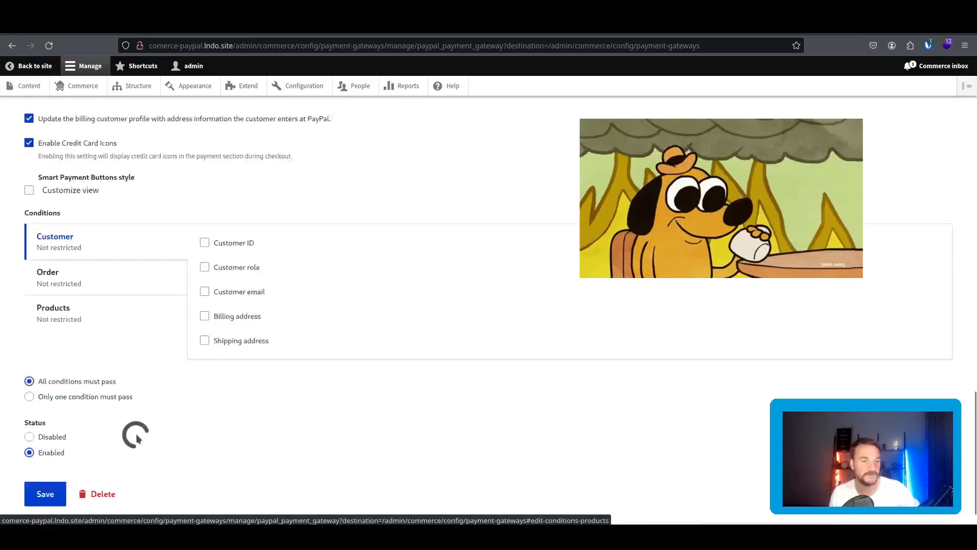
left_click(49, 456)
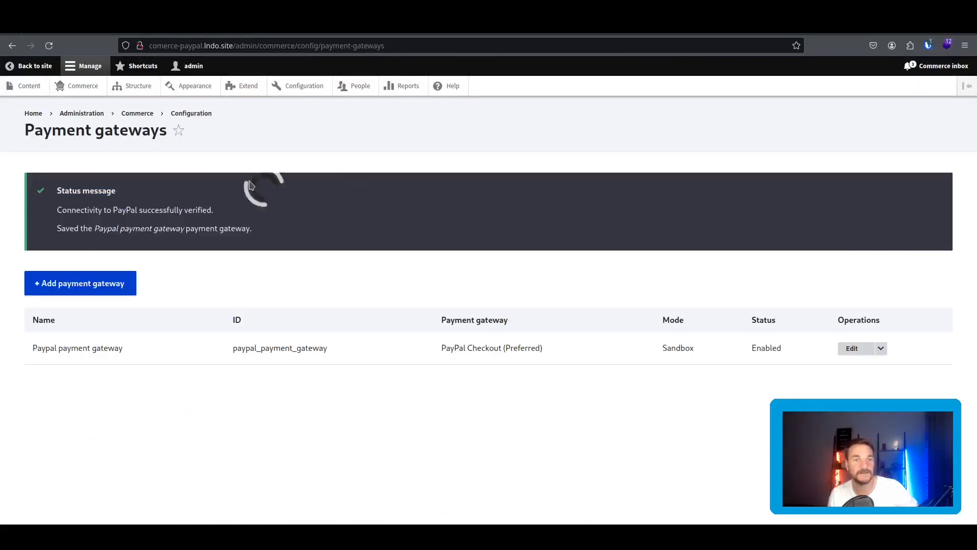
left_click(101, 32)
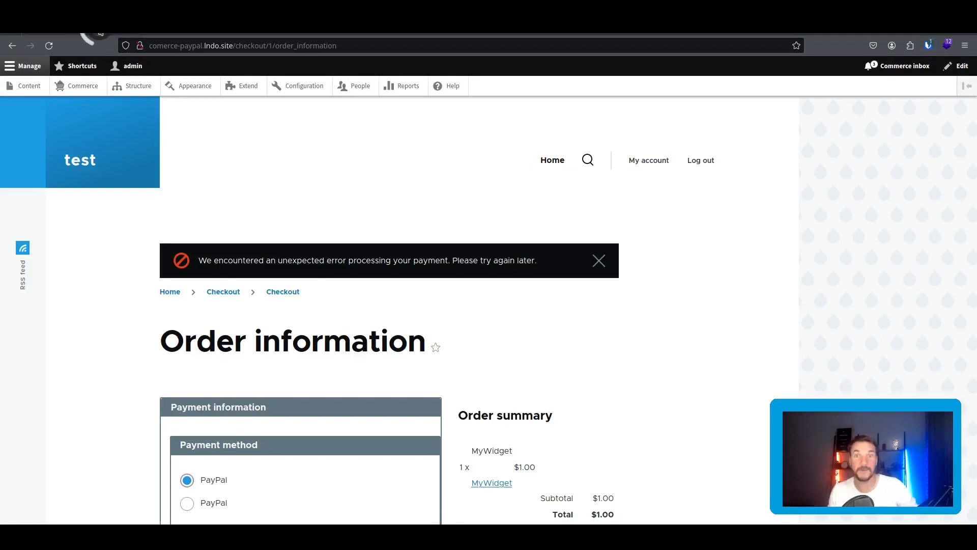
Load /cart from the Commerce overview and start checkout for MyWidget.
left_click(89, 87)
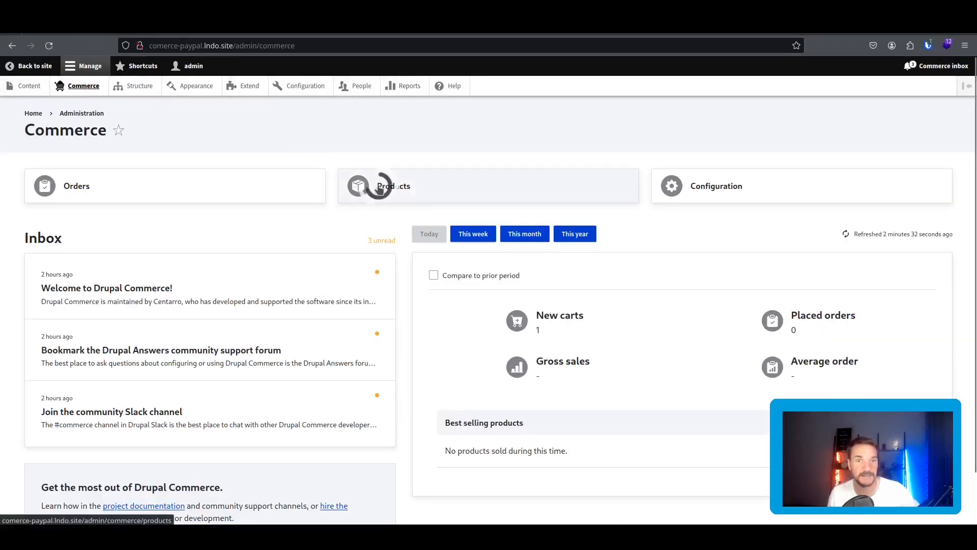
left_click_drag(232, 45, 415, 53)
type("/cart")
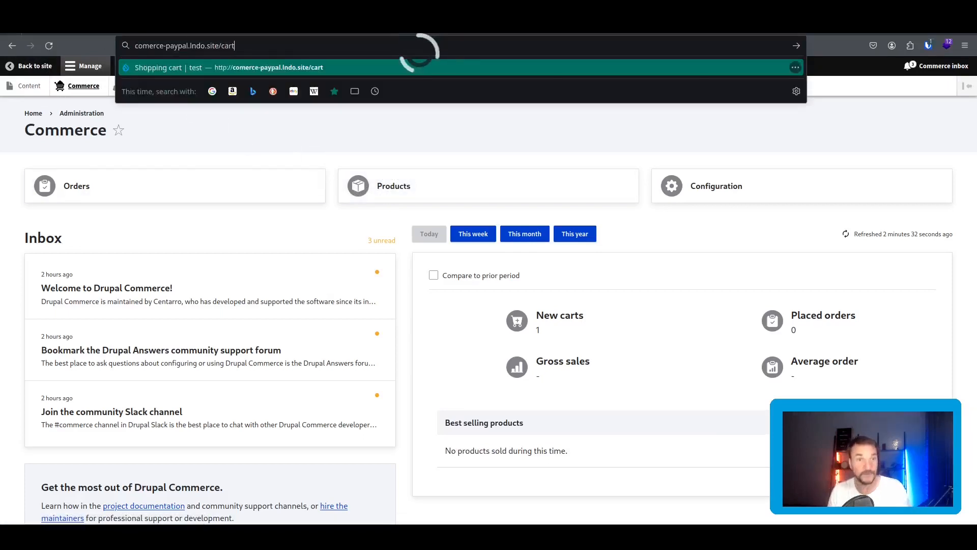
key("Return")
scroll(365, 342, "down", 4)
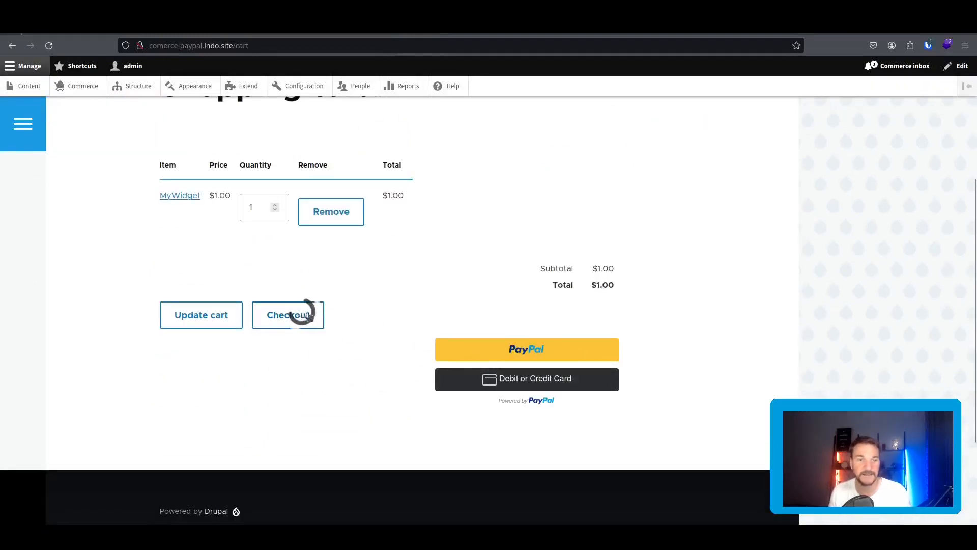
left_click(303, 312)
Continue to the Review step, launch PayPal payment, and open a new browser tab.
scroll(415, 312, "down", 4)
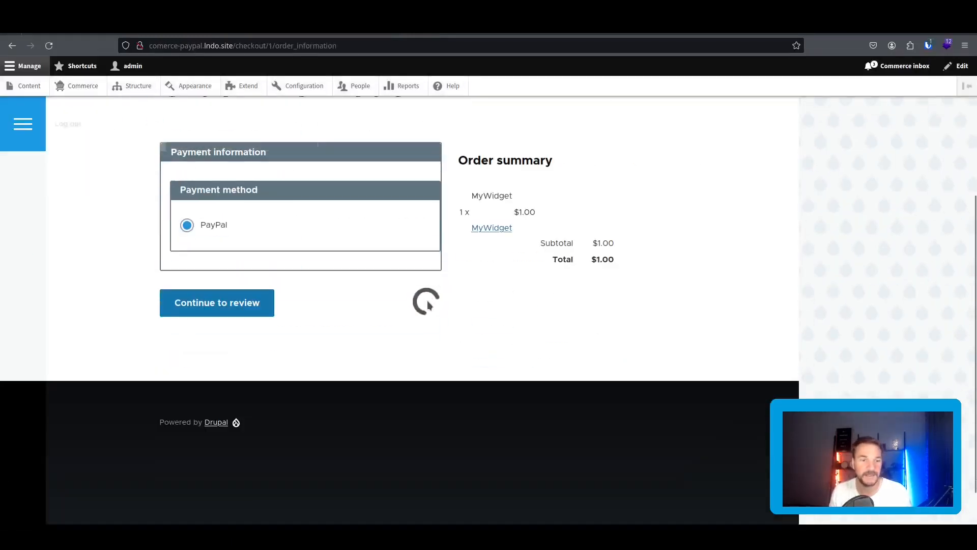
scroll(428, 259, "up", 3)
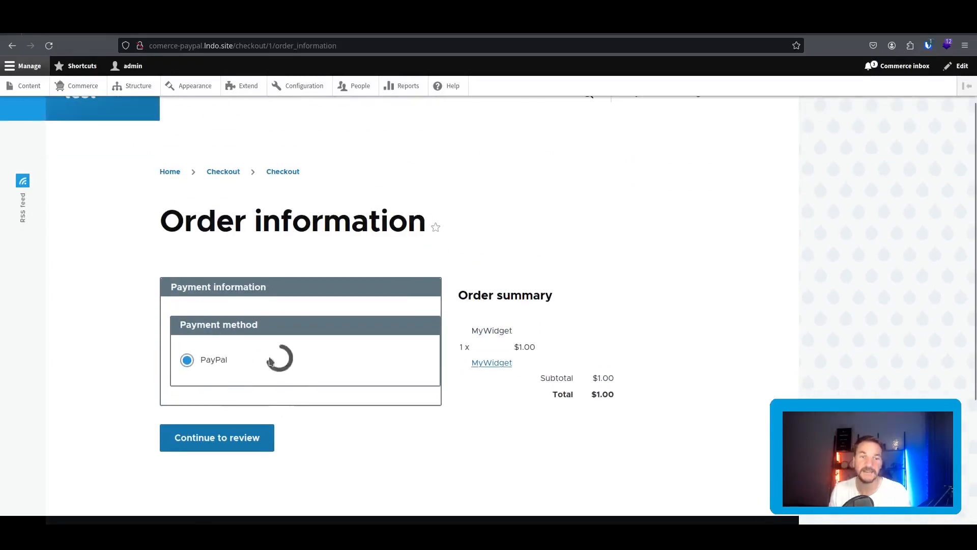
left_click(254, 438)
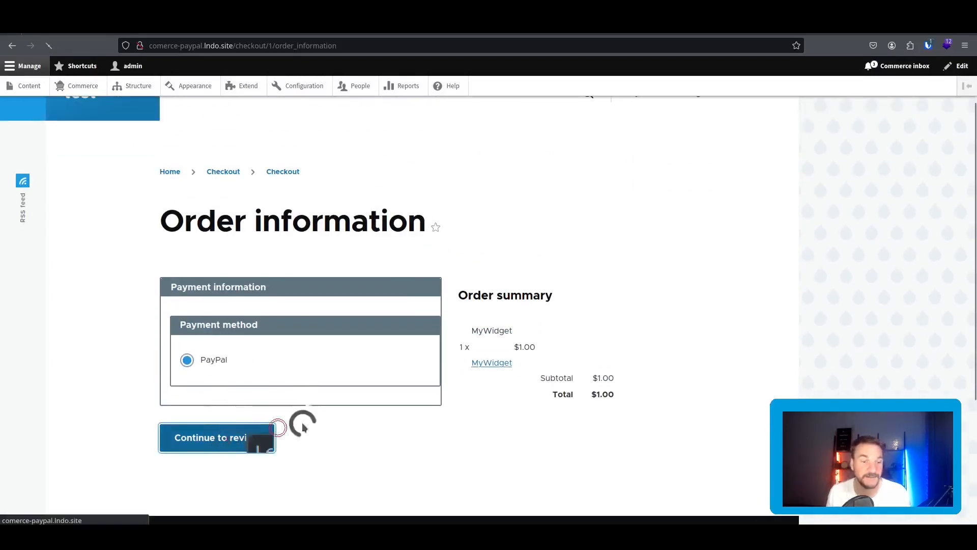
scroll(325, 351, "down", 3)
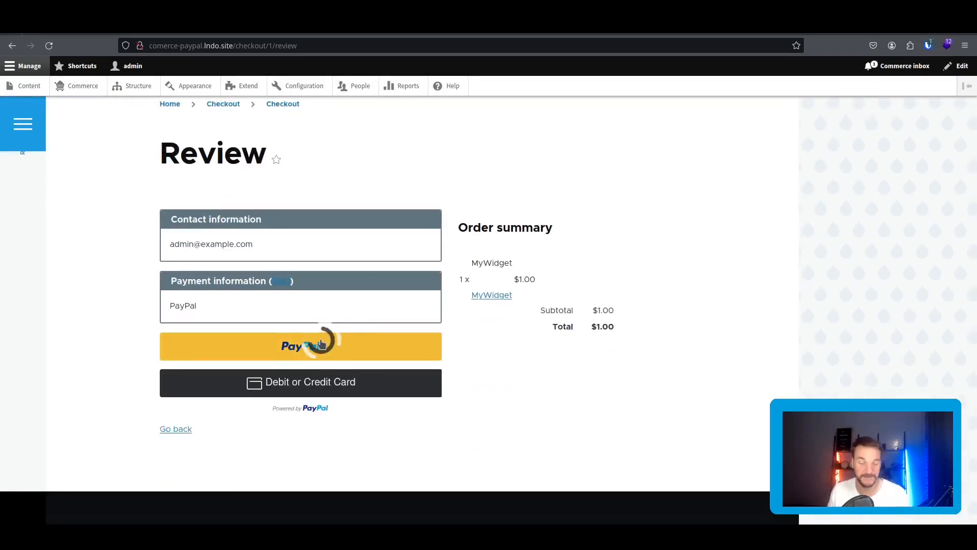
left_click(327, 347)
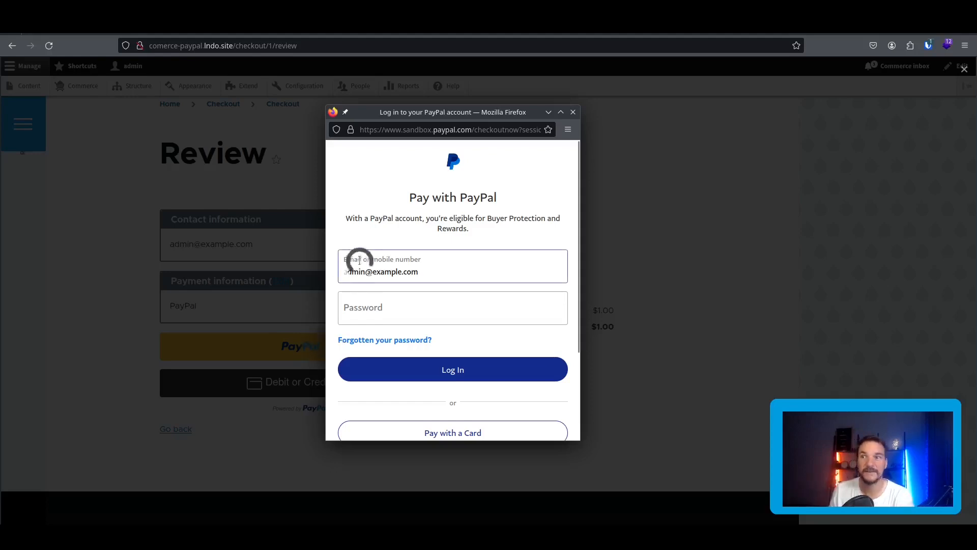
left_click(263, 34)
Go to paypal.com in the new tab.
left_click(265, 46)
type("paypal.com")
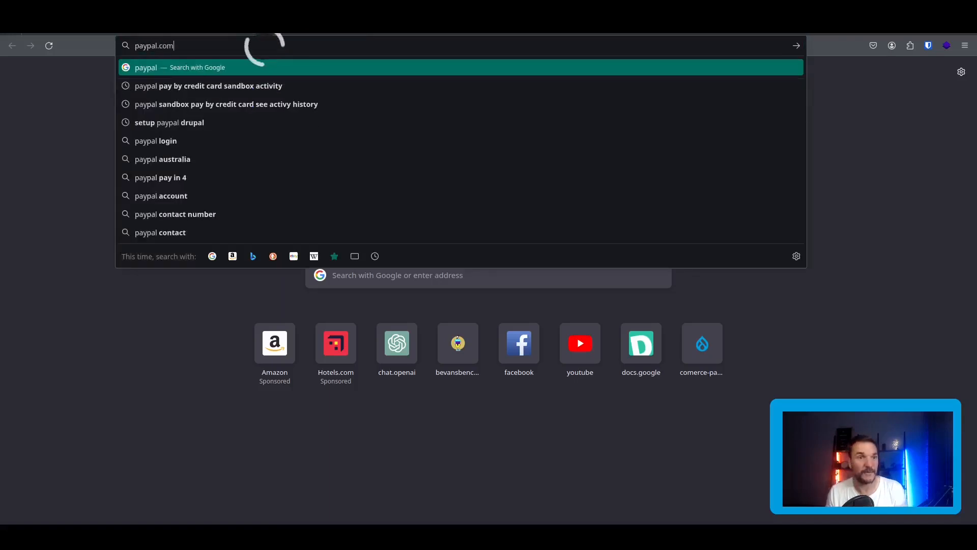
key("Return")
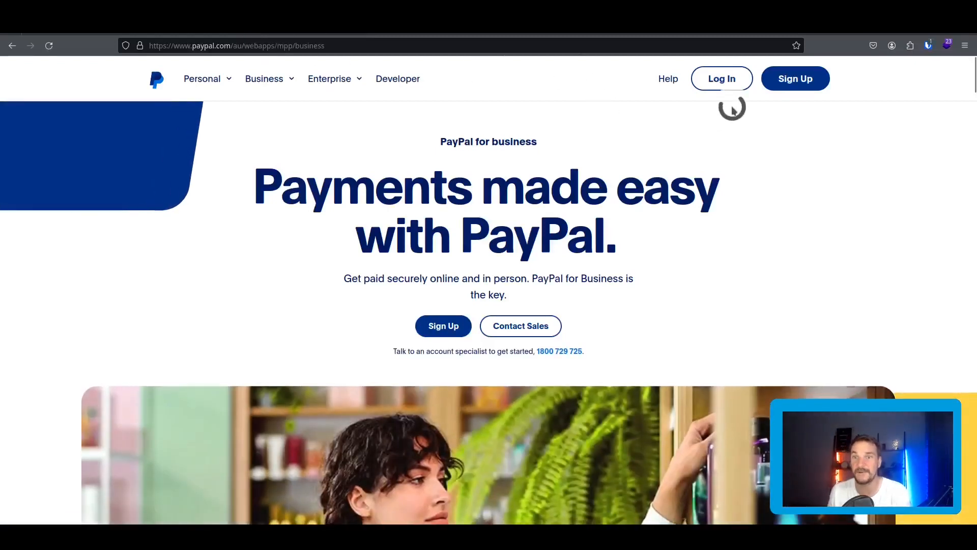
Log in with the password manager's saved PayPal login and open the Developer Dashboard.
left_click(728, 81)
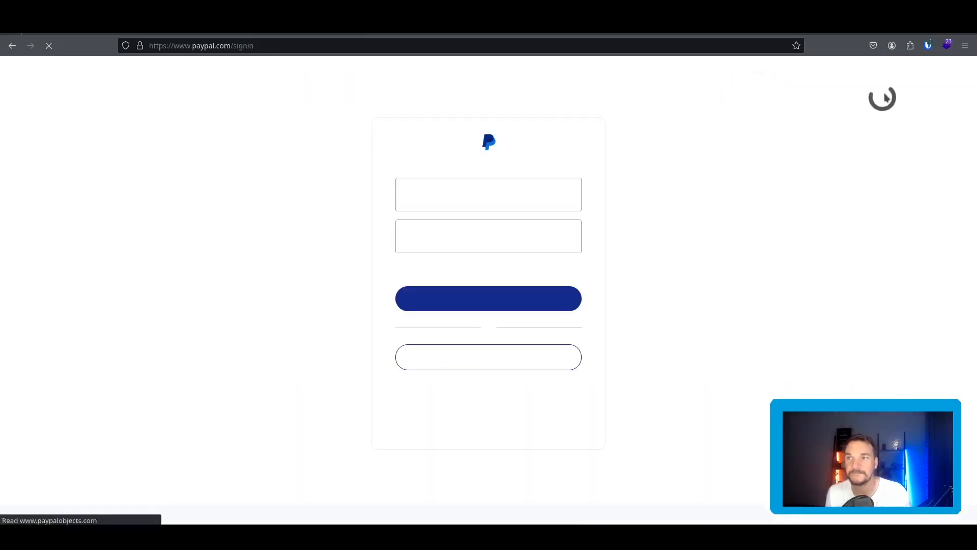
left_click(929, 48)
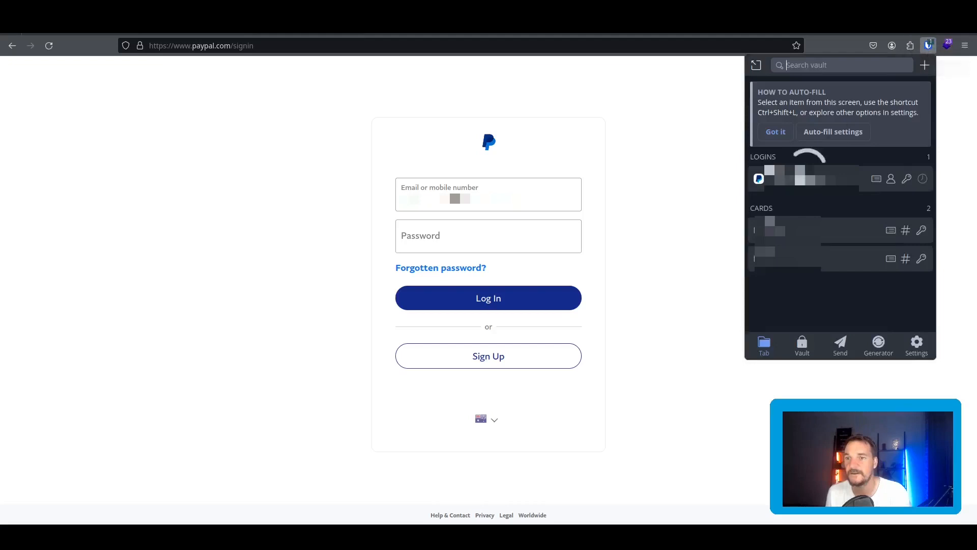
left_click(814, 178)
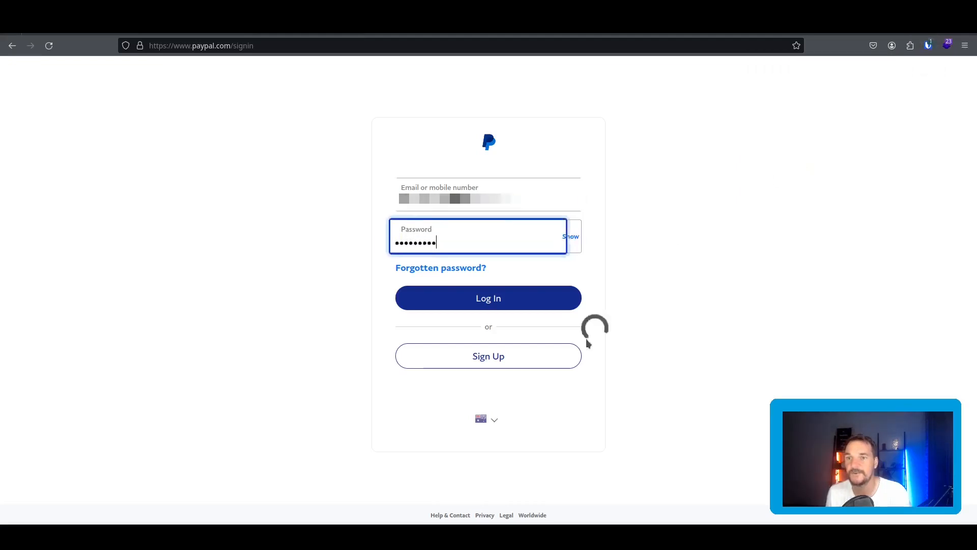
left_click(492, 302)
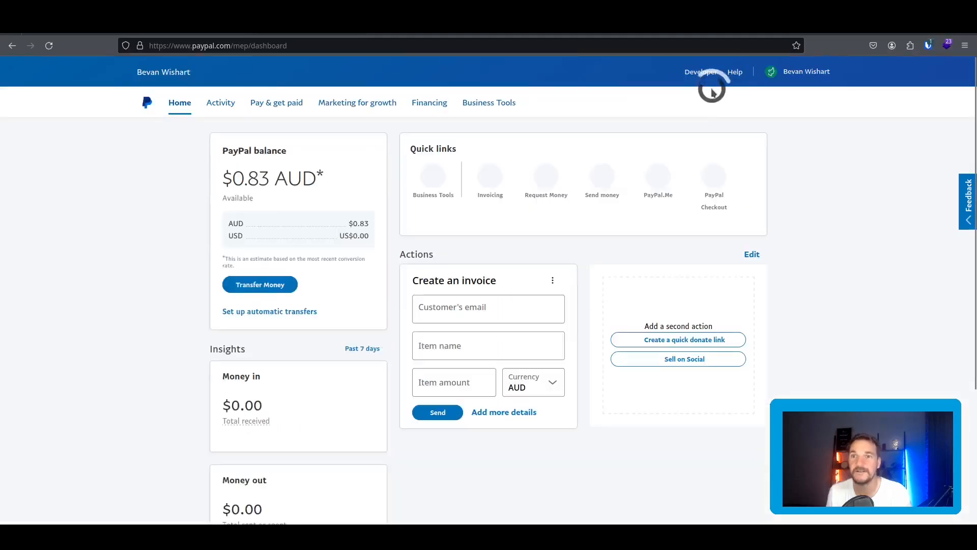
left_click(707, 73)
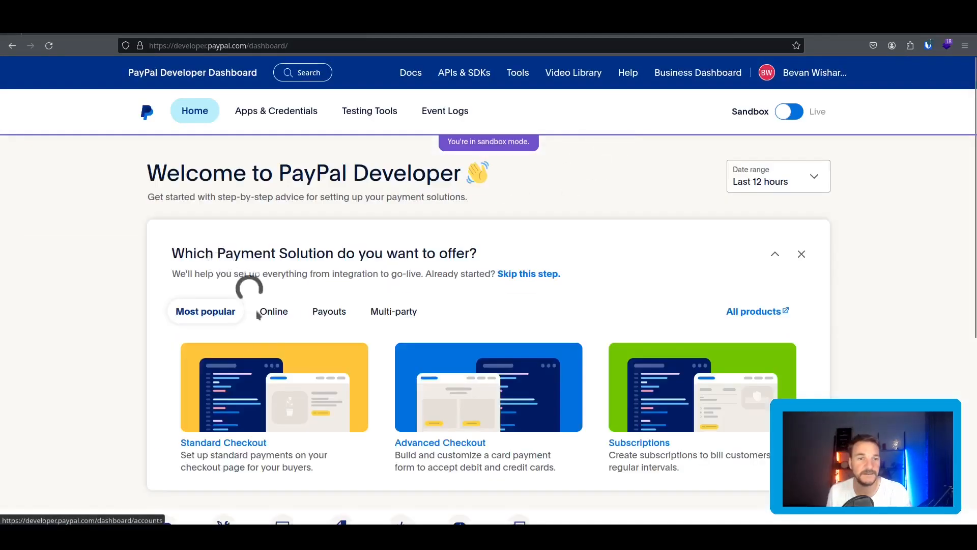
Copy the personal sandbox test account's email from Sandbox accounts, then return to the PayPal login popup.
scroll(219, 305, "down", 4)
left_click(222, 326)
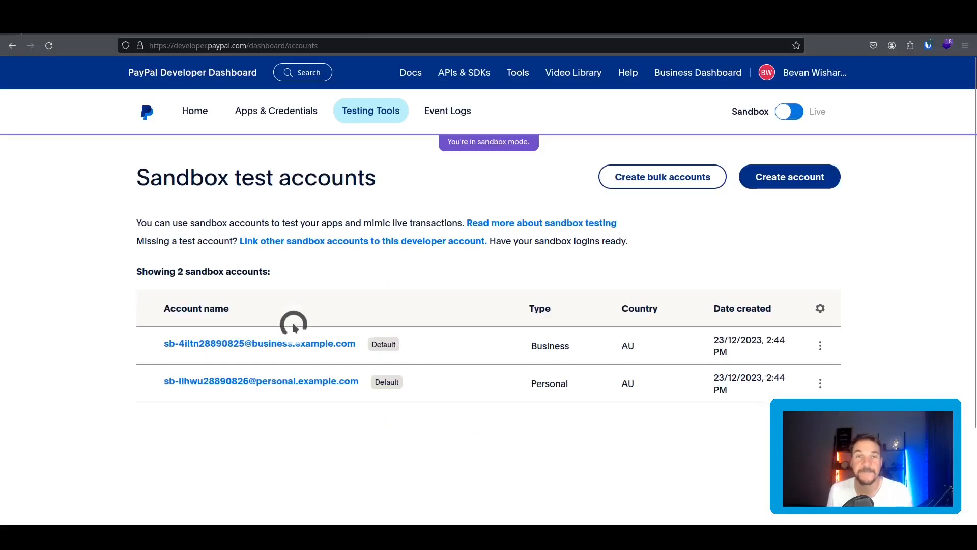
scroll(366, 316, "down", 2)
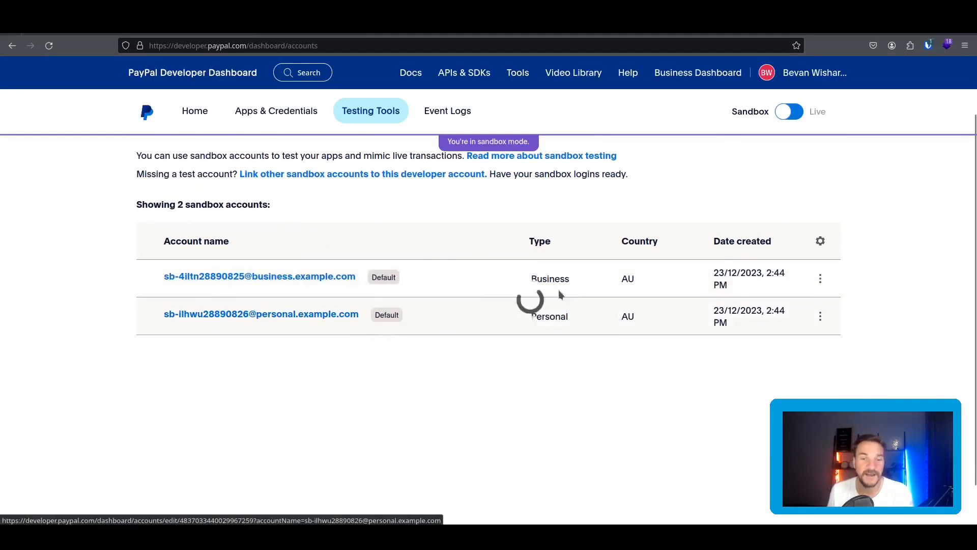
left_click(283, 316)
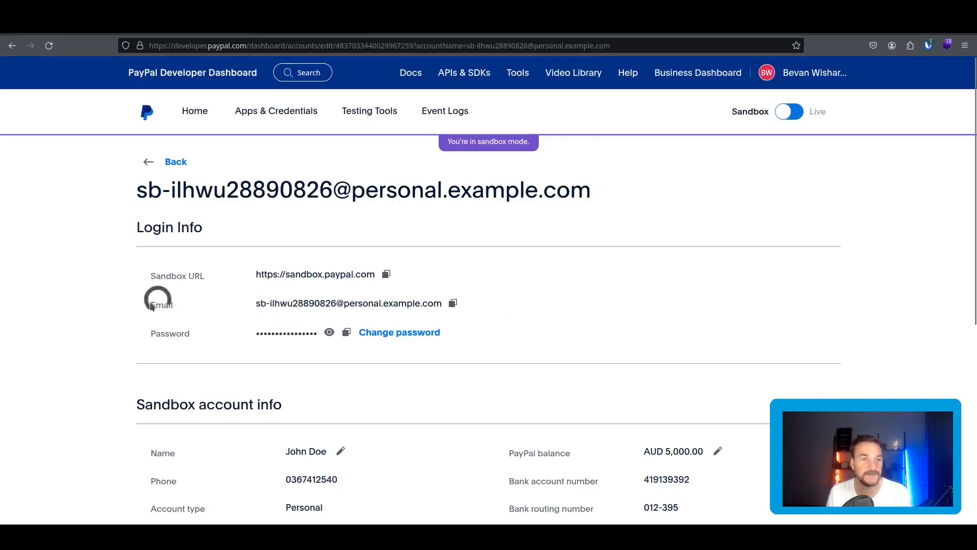
left_click(453, 304)
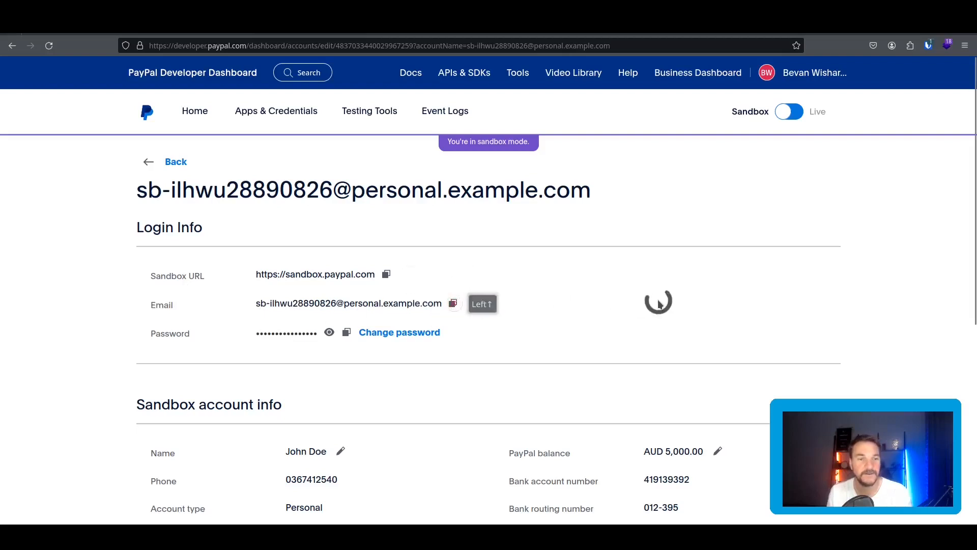
left_click(453, 304)
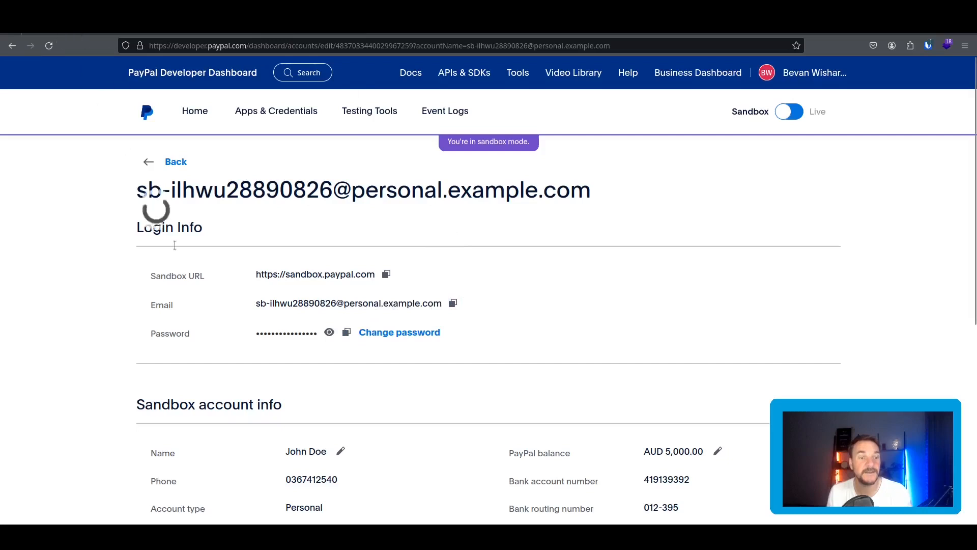
key("alt+Tab")
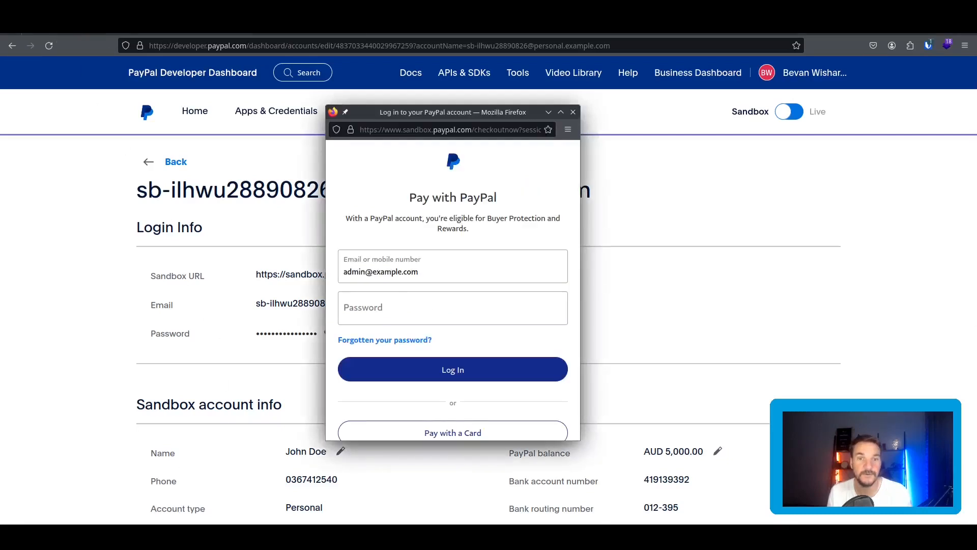
Replace the prefilled email in the PayPal login with the sandbox account's email.
left_click(101, 35)
left_click(82, 33)
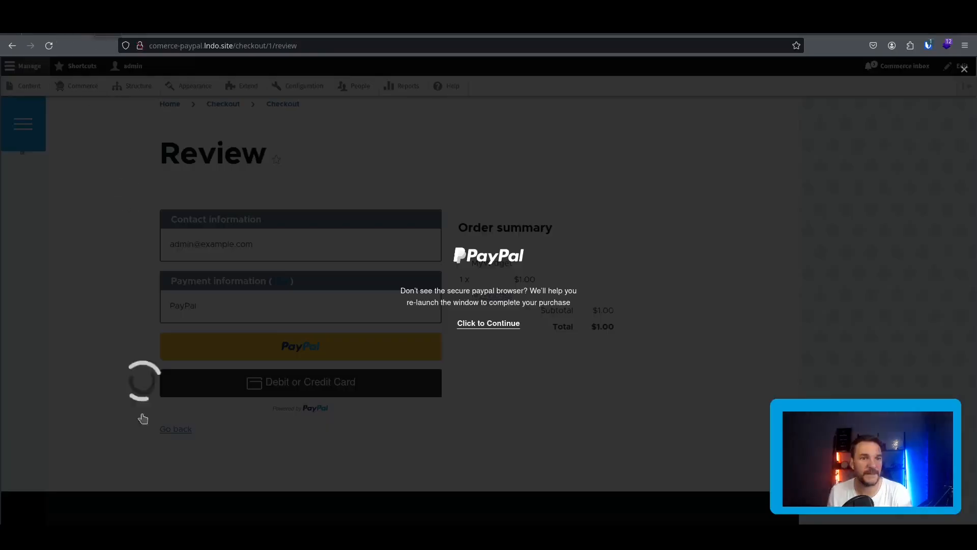
left_click_drag(423, 275, 300, 264)
key("ctrl+v")
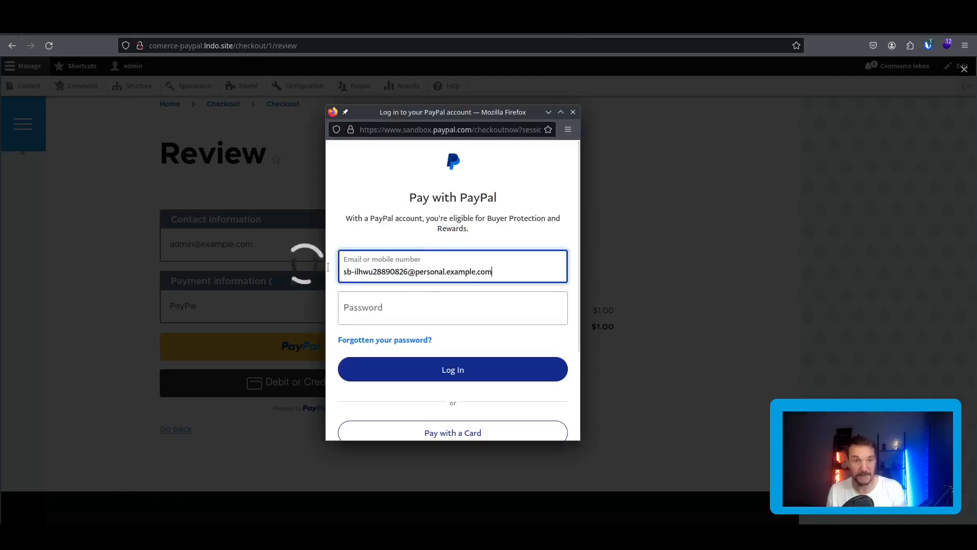
left_click(400, 307)
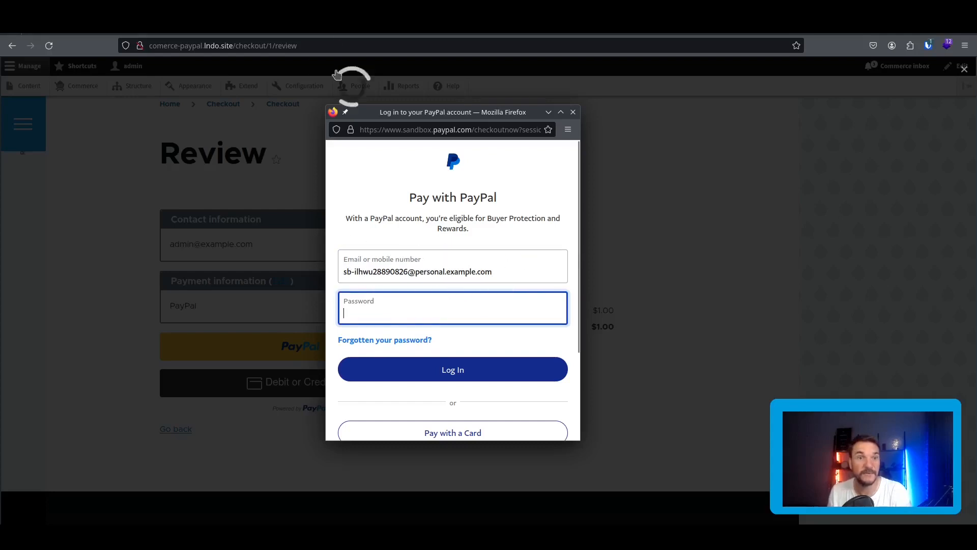
Log in with the sandbox buyer's copied password and complete the $1.00 purchase.
left_click(318, 34)
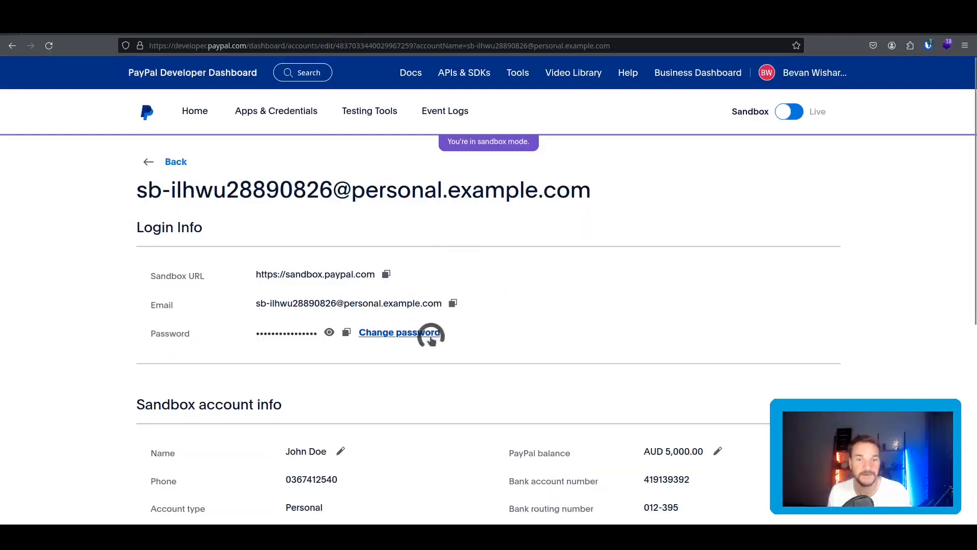
left_click(346, 333)
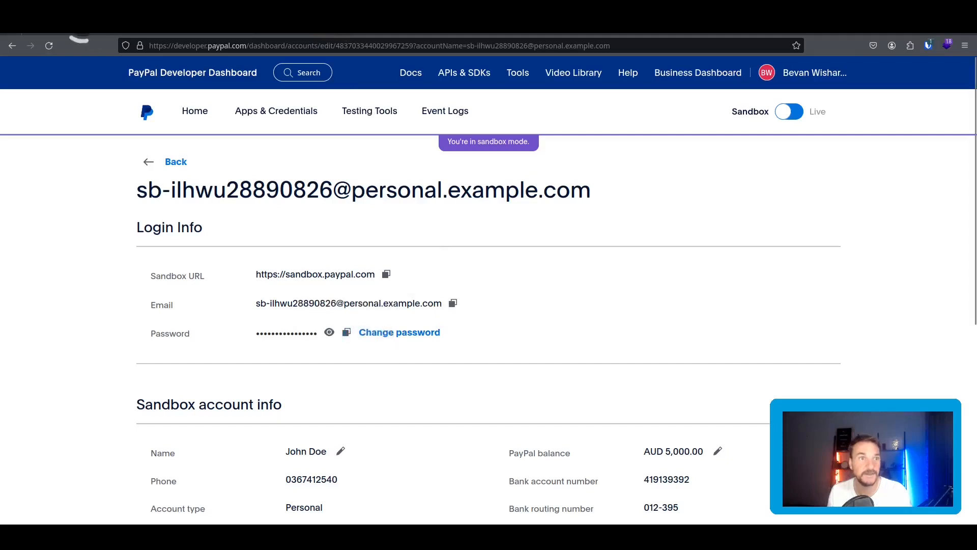
left_click(346, 331)
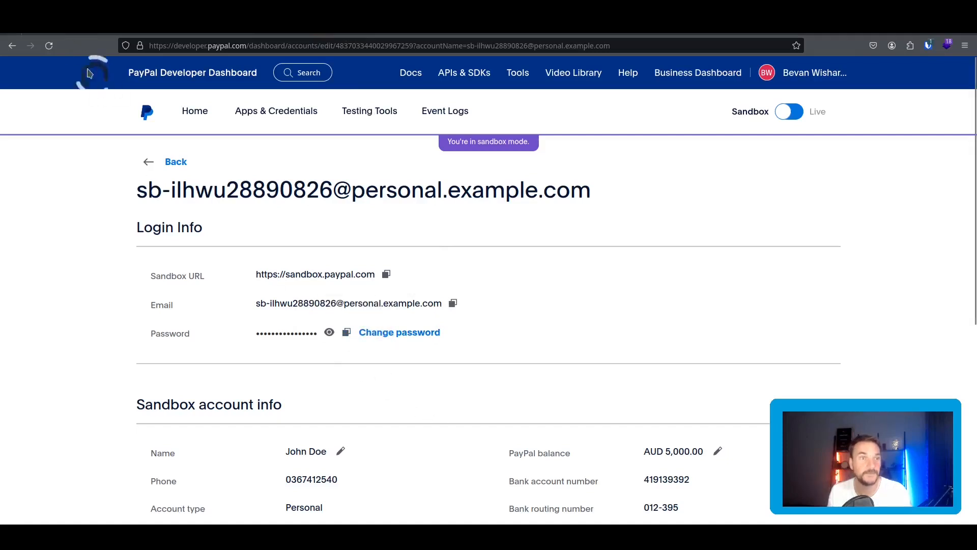
left_click(60, 35)
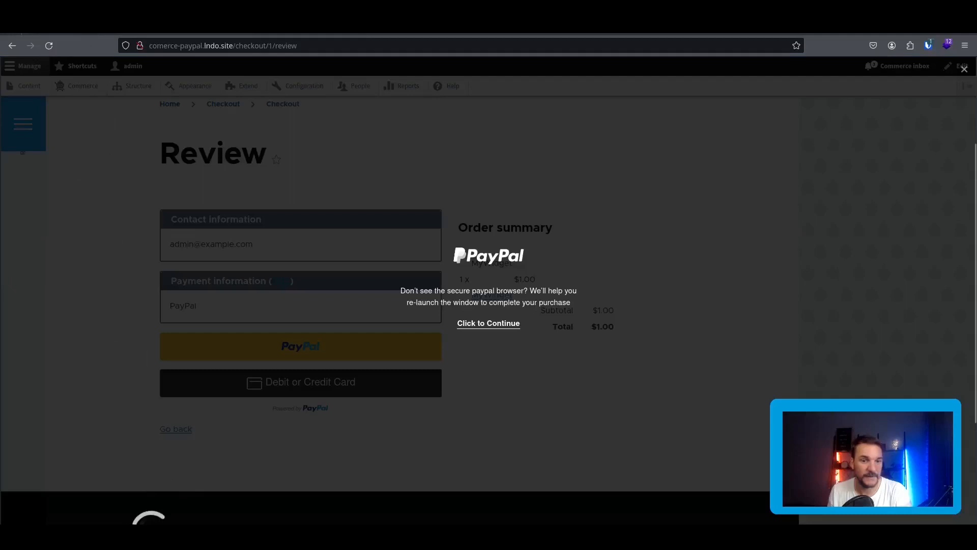
key("ctrl+v")
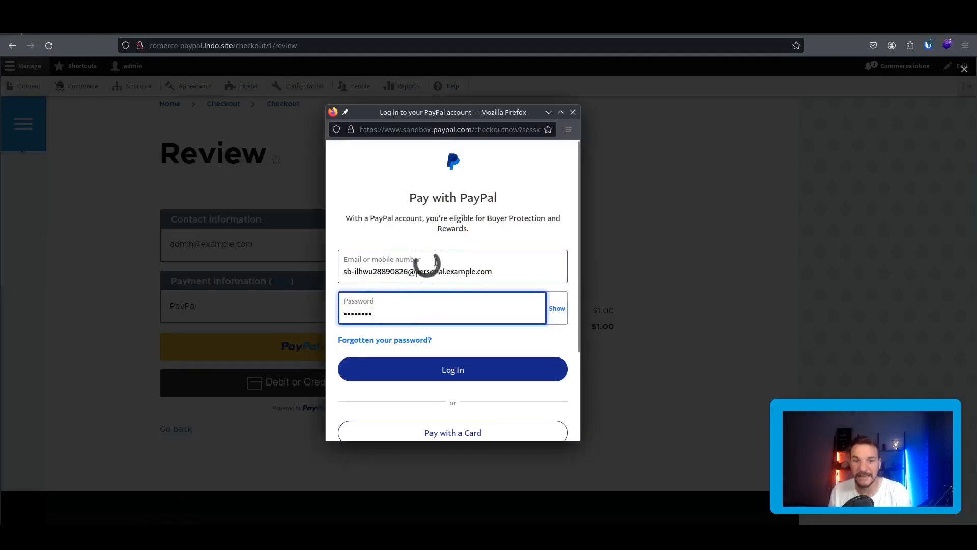
left_click(472, 374)
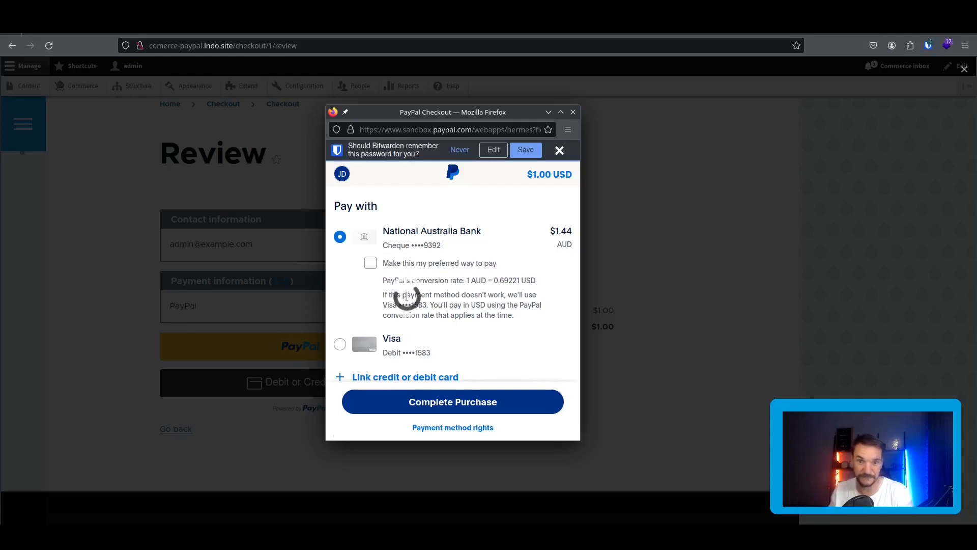
left_click(481, 402)
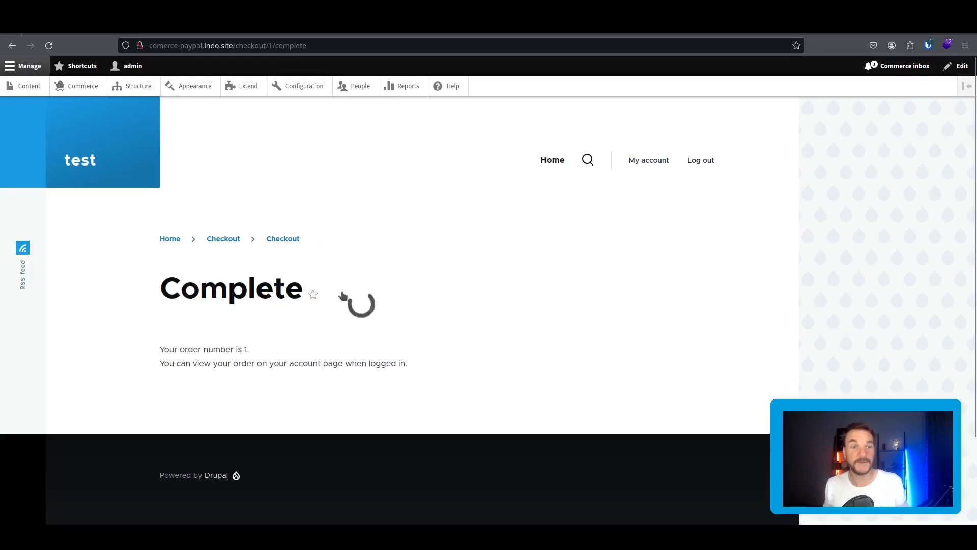
Open order 1 from Commerce Orders to see it Completed with MyWidget at $1.00.
left_click(75, 87)
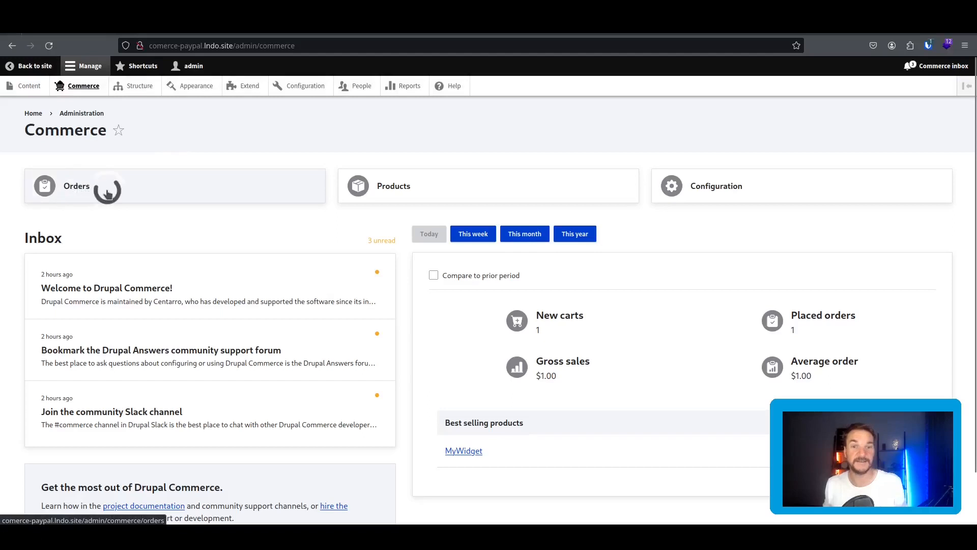
left_click(107, 192)
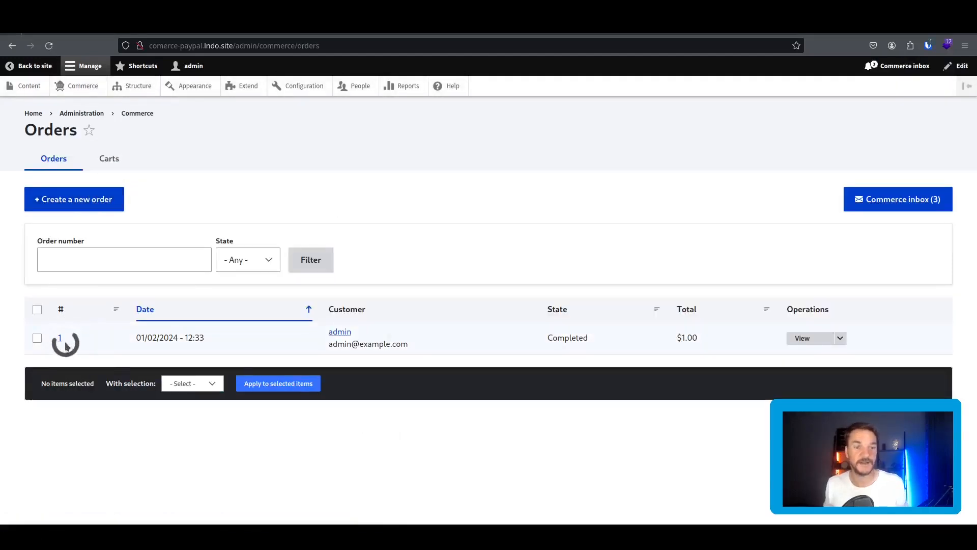
left_click_drag(694, 337, 665, 338)
left_click(793, 338)
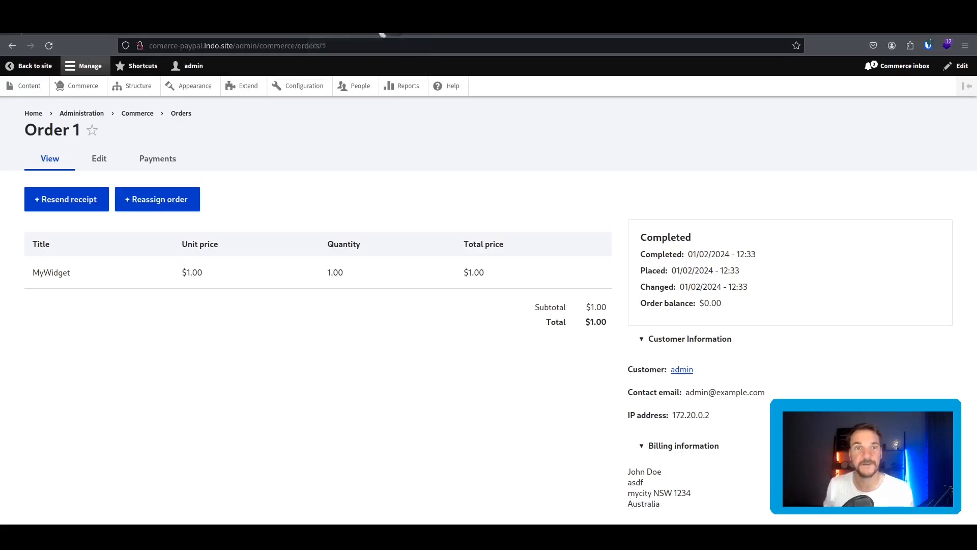
Copy the buyer account's email and load sandbox.paypal.com in a new private window.
left_click(337, 34)
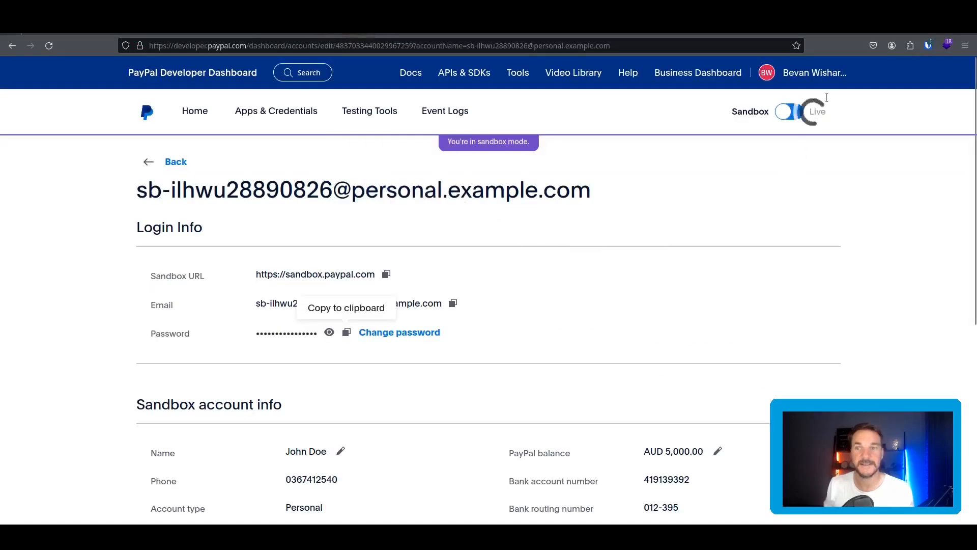
left_click(453, 303)
left_click(965, 45)
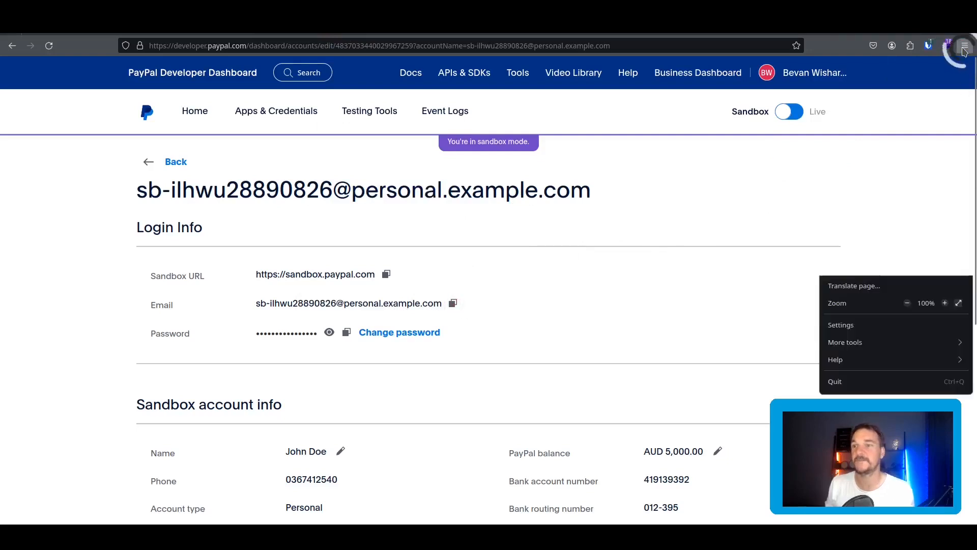
left_click(929, 124)
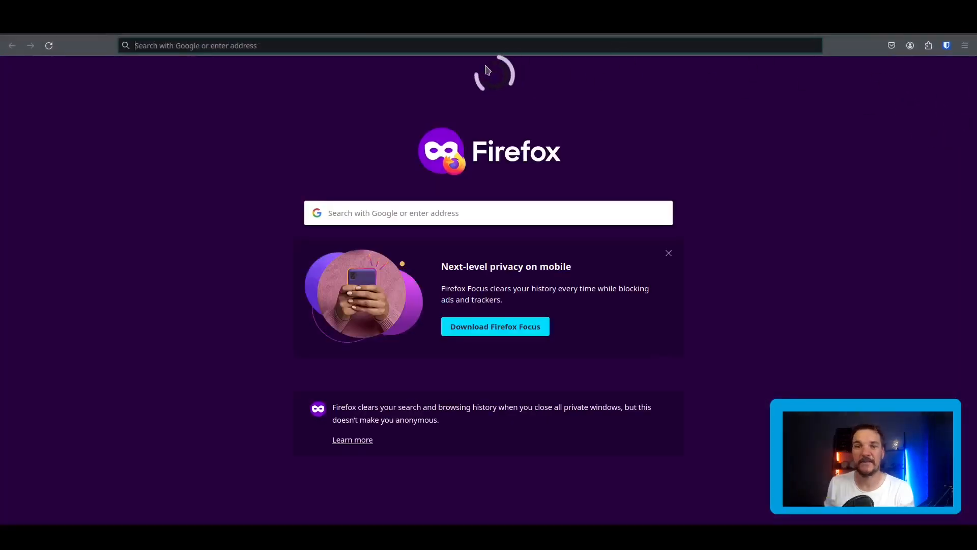
left_click(474, 48)
type("sa")
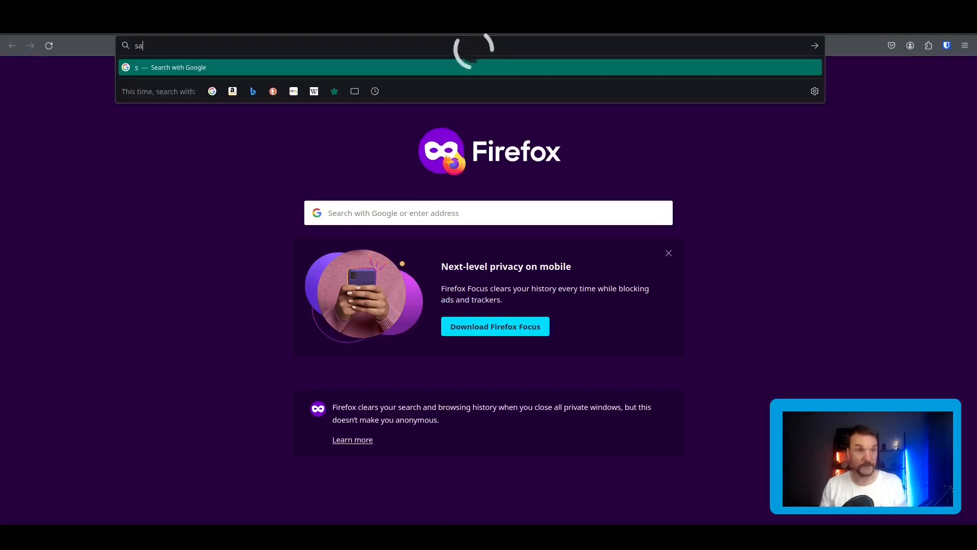
type("ndbox.paypal.com")
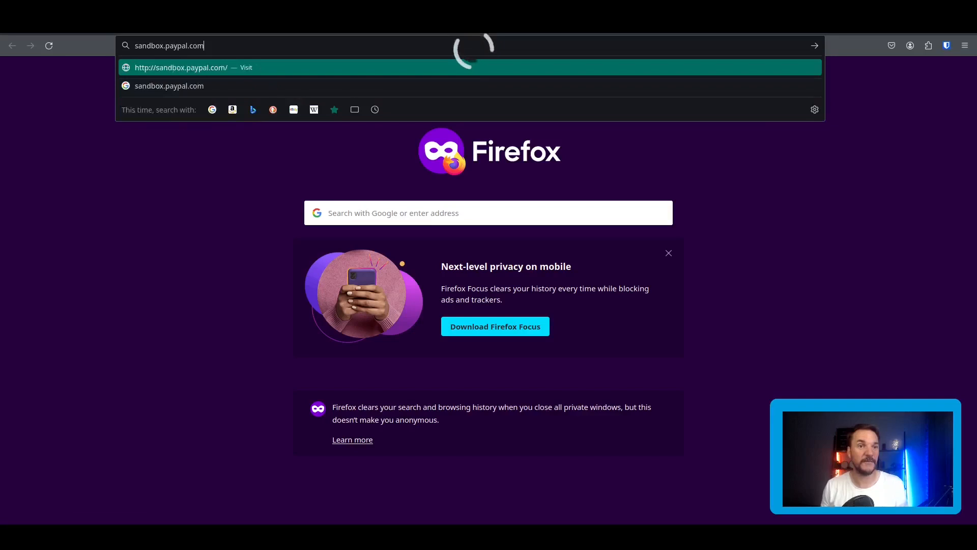
key("Return")
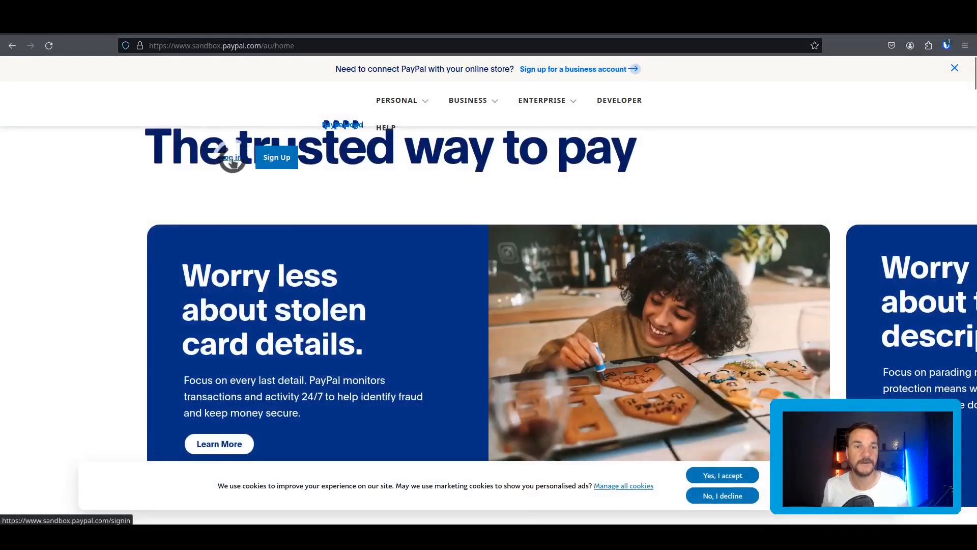
Sign in to PayPal Sandbox with the personal buyer's copied email and password.
left_click(232, 158)
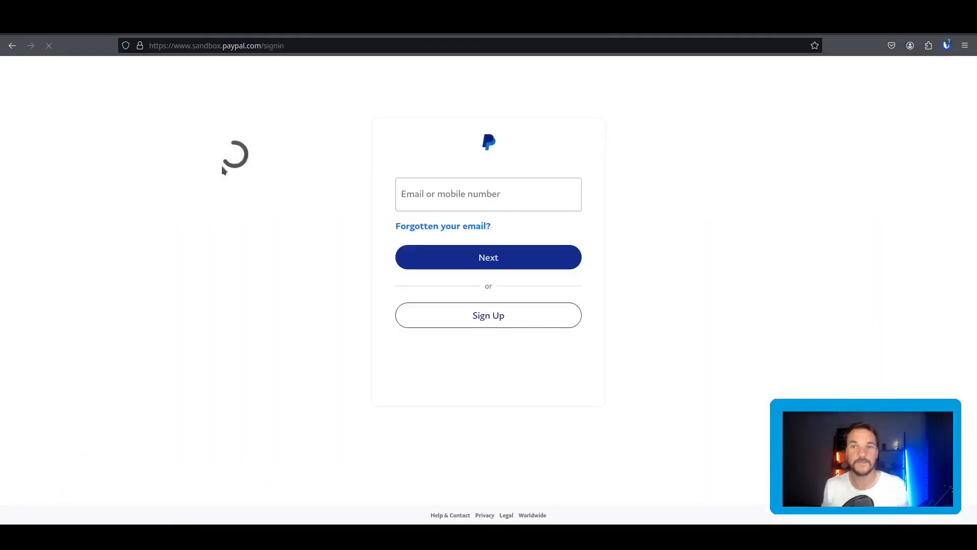
left_click(447, 197)
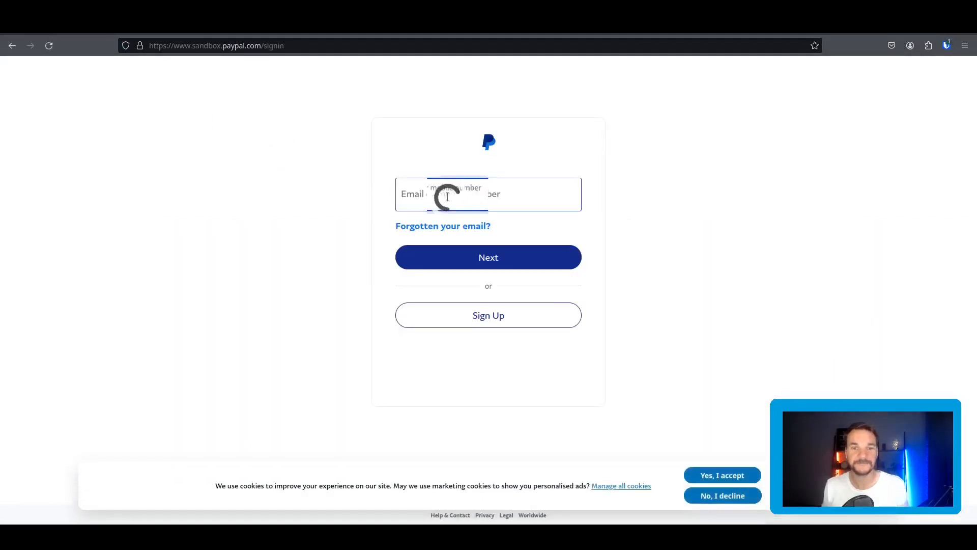
key("ctrl+v")
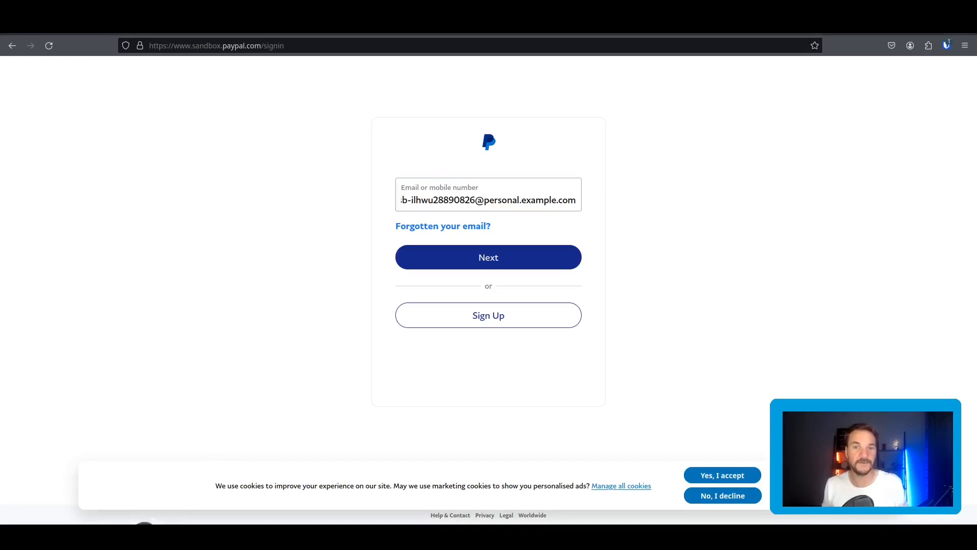
left_click(142, 533)
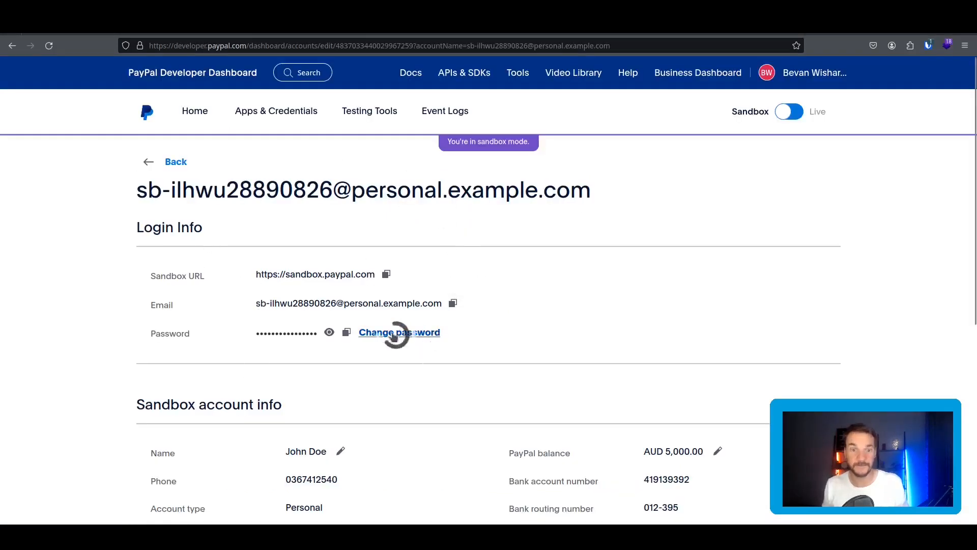
left_click(346, 334)
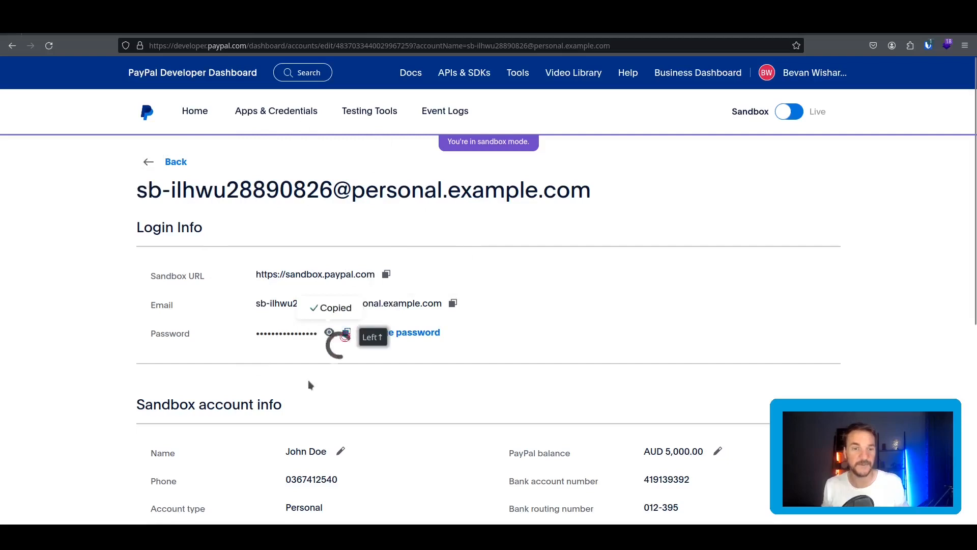
key("alt+Tab")
left_click(501, 261)
left_click(483, 233)
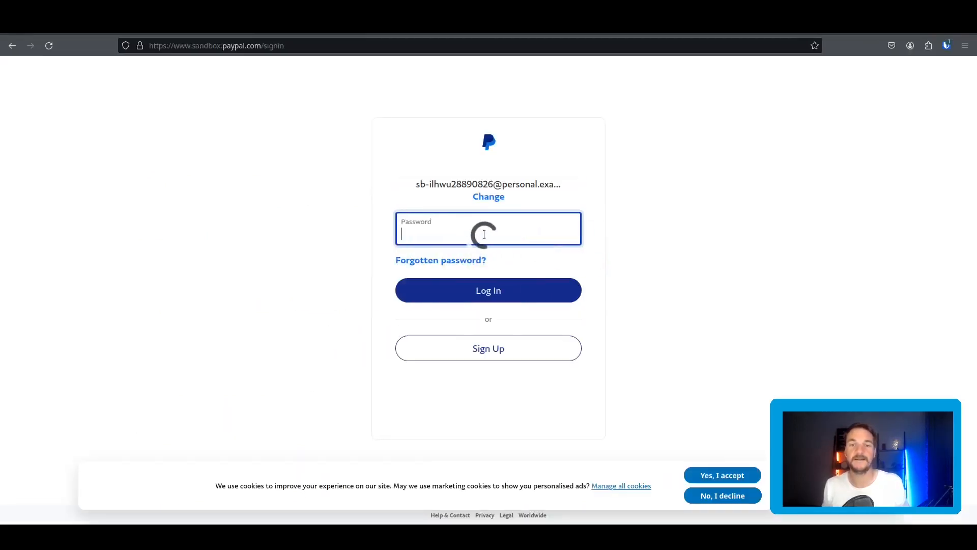
key("ctrl+v")
left_click(506, 290)
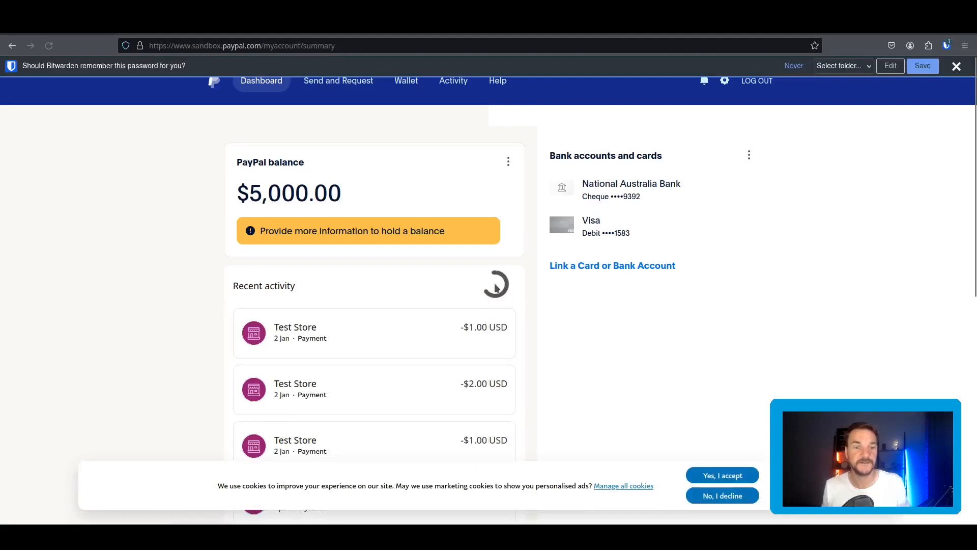
Scroll through the buyer's Recent activity to check the $1.00 and $2.00 Test Store payments.
scroll(365, 271, "down", 2)
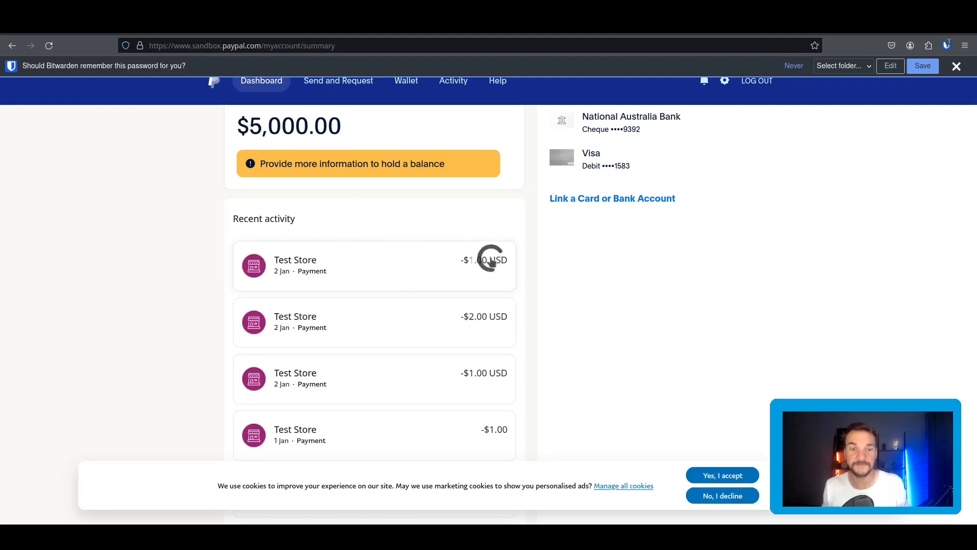
scroll(492, 261, "up", 2)
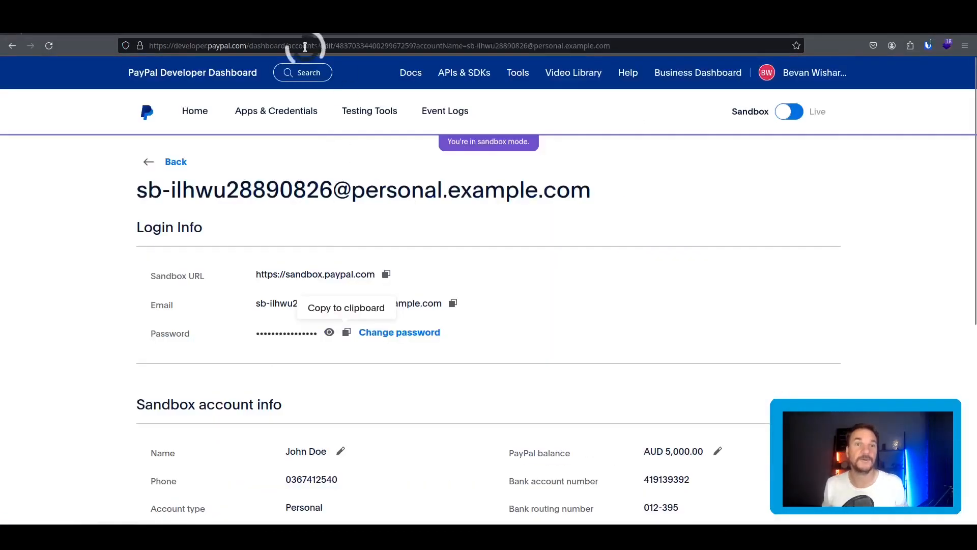
Open the business sandbox account's details and copy its email address.
left_click(171, 161)
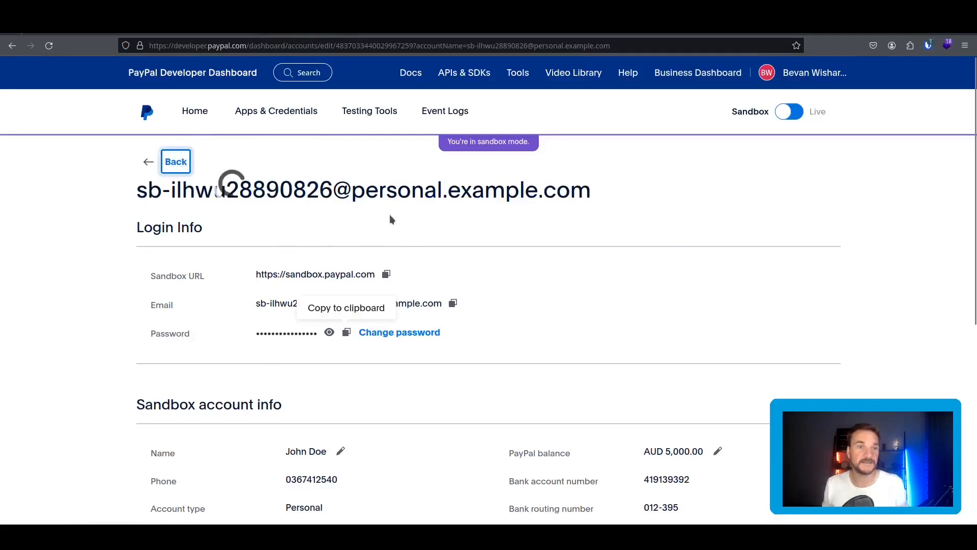
left_click(332, 347)
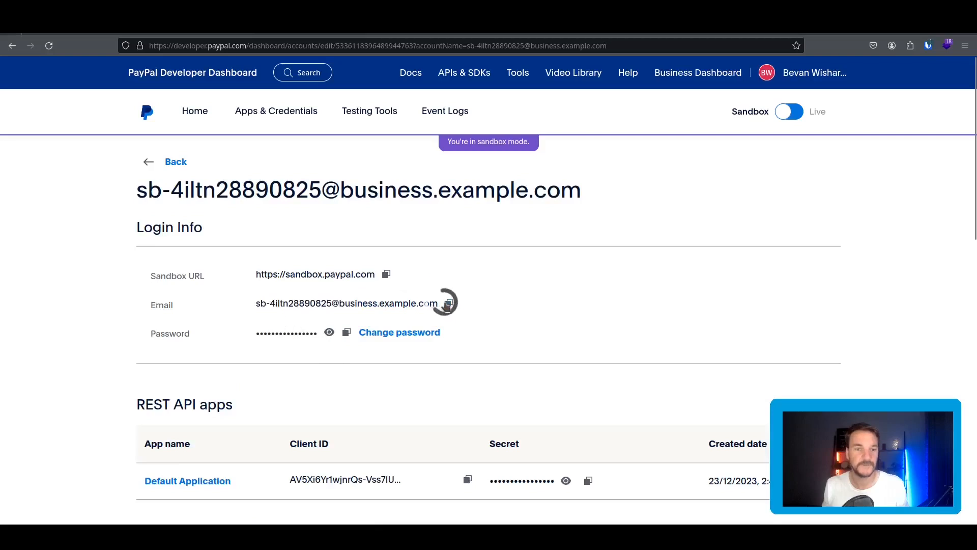
left_click(448, 303)
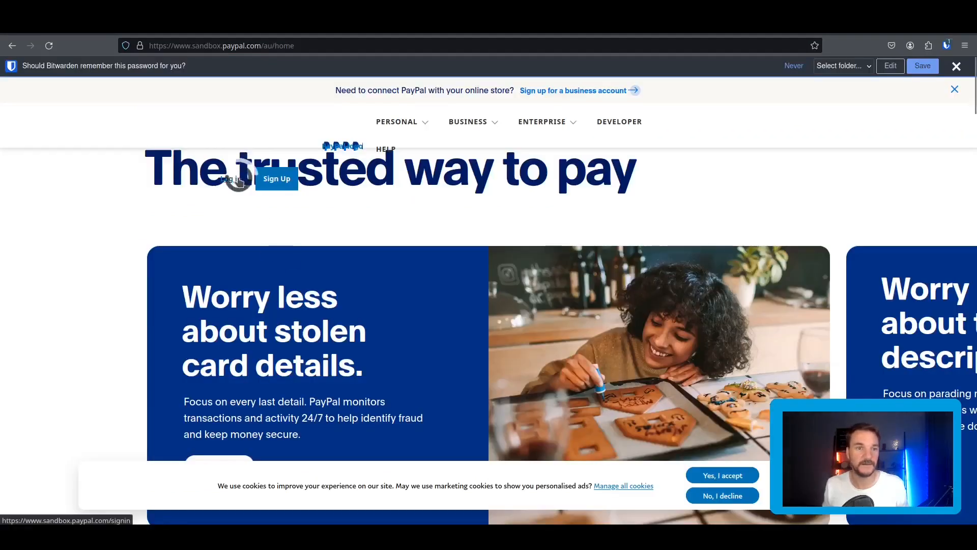
Sign in to sandbox.paypal.com with the business account's email and password.
left_click(239, 179)
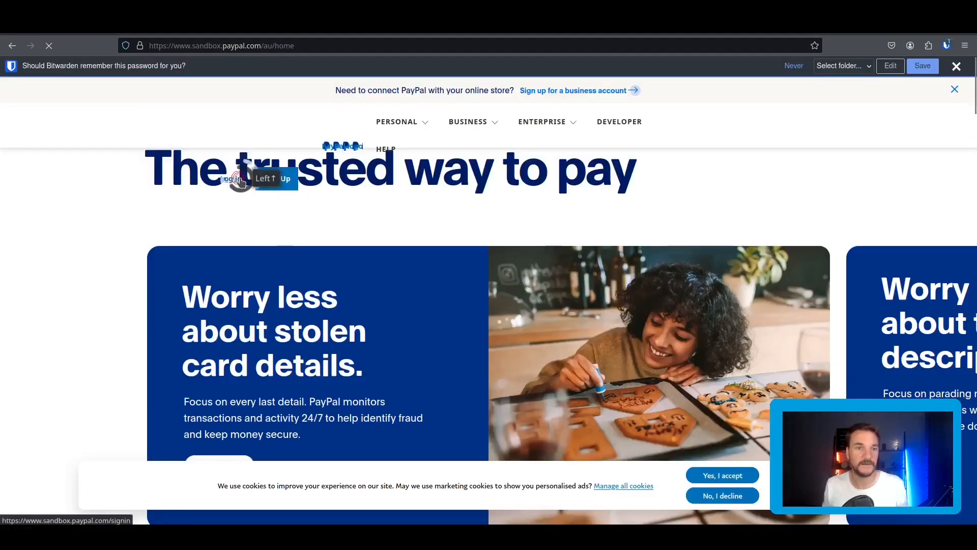
left_click(481, 219)
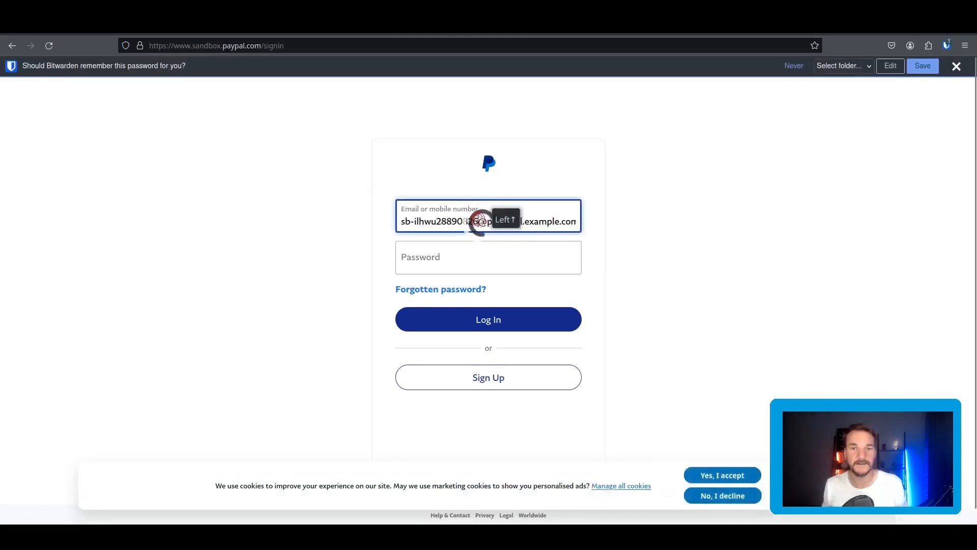
triple_click(480, 219)
key("ctrl+v")
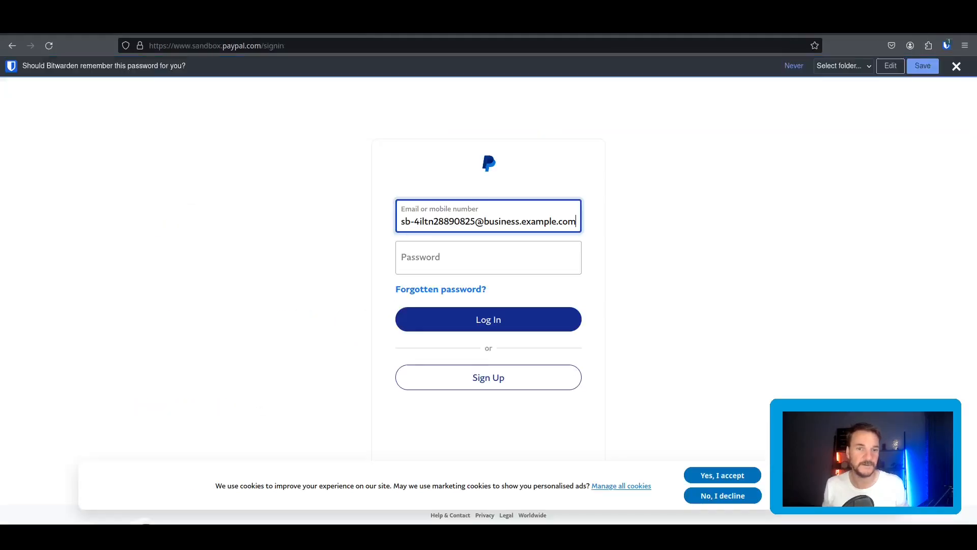
left_click(454, 284)
left_click(447, 251)
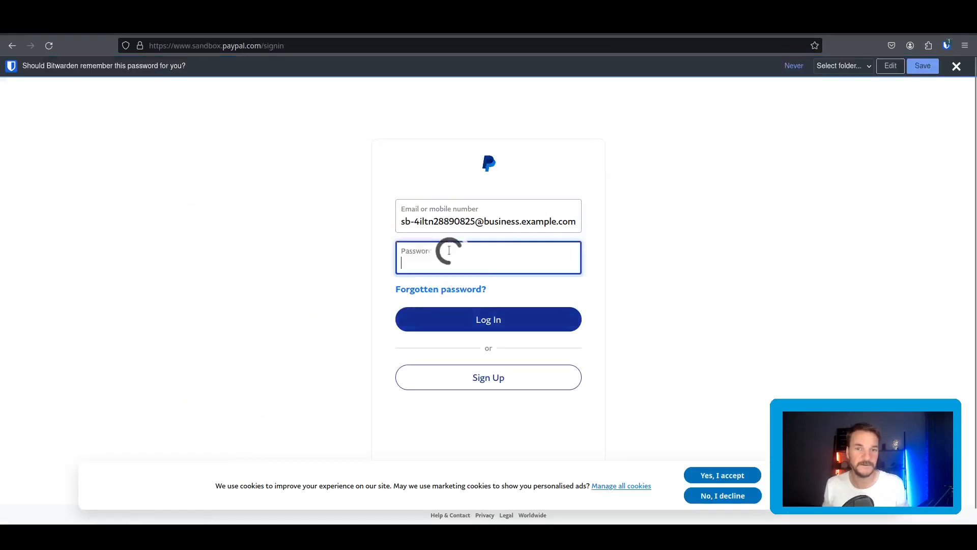
key("ctrl+v")
left_click(499, 323)
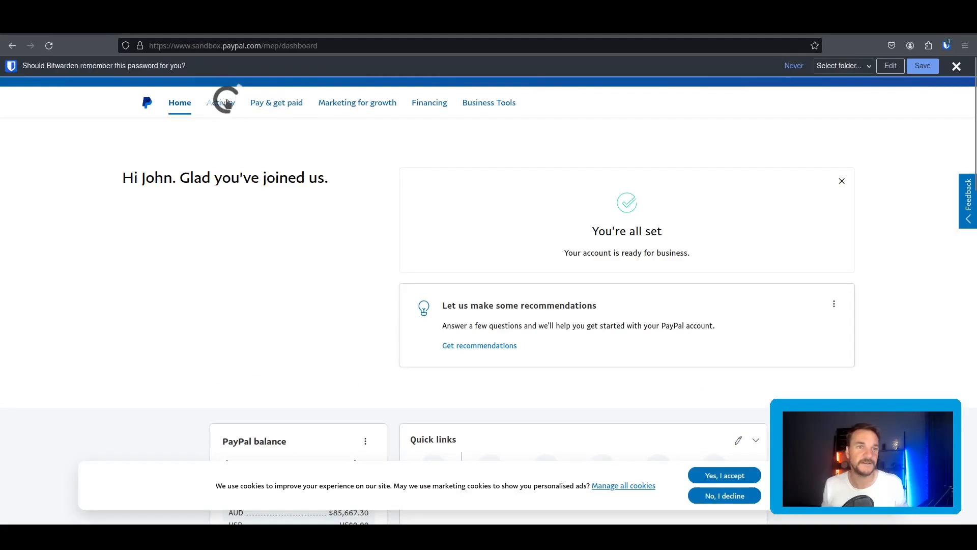
Dismiss the password-save prompt and check All transactions for the $1.00 USD payment.
left_click(793, 66)
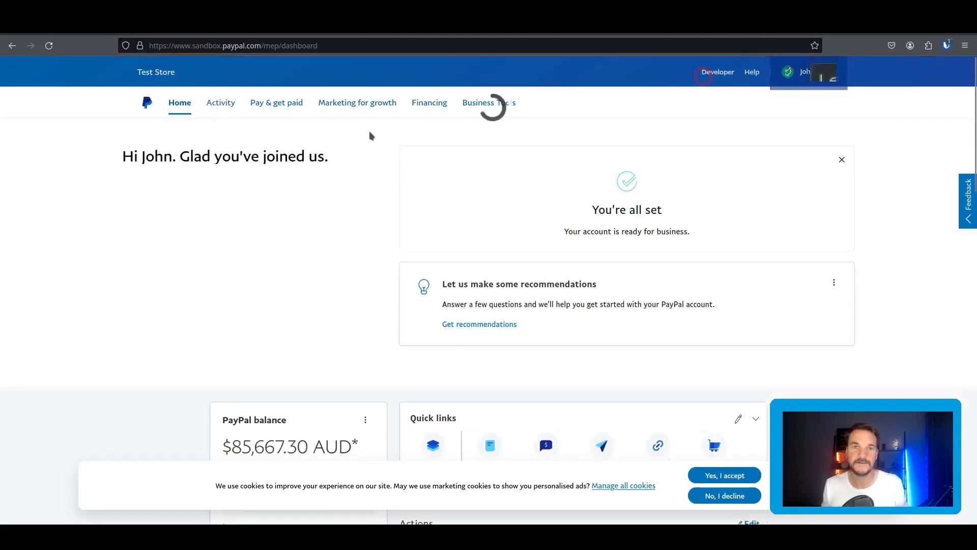
left_click(222, 103)
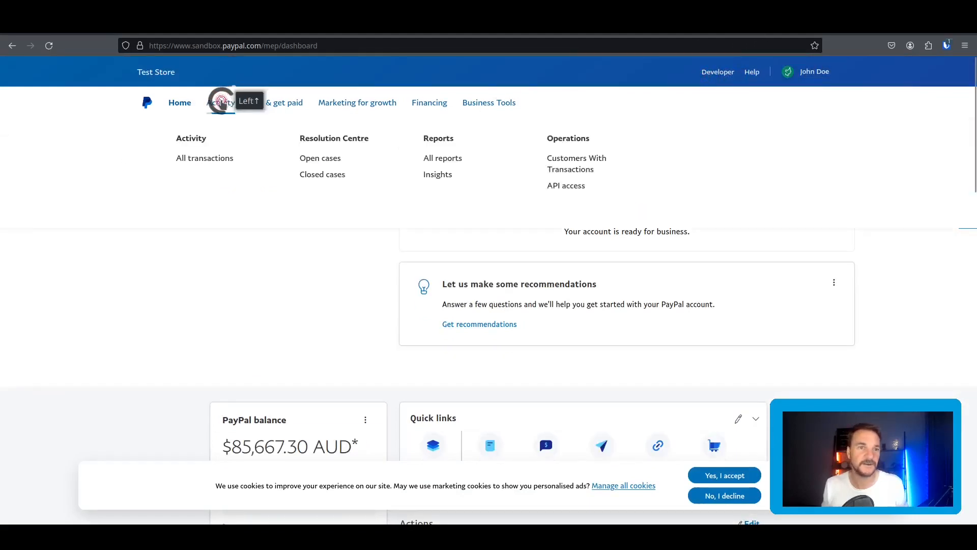
left_click(206, 159)
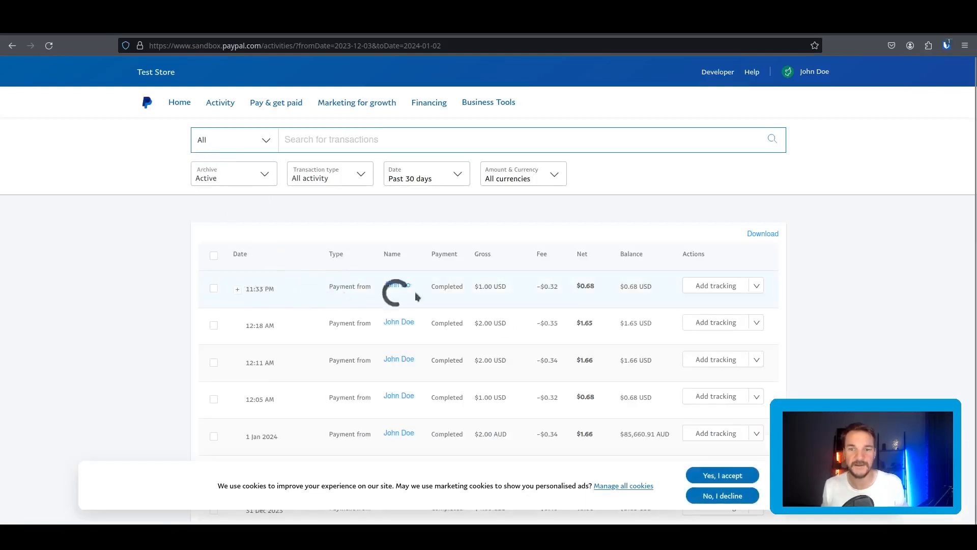
left_click_drag(503, 286, 241, 287)
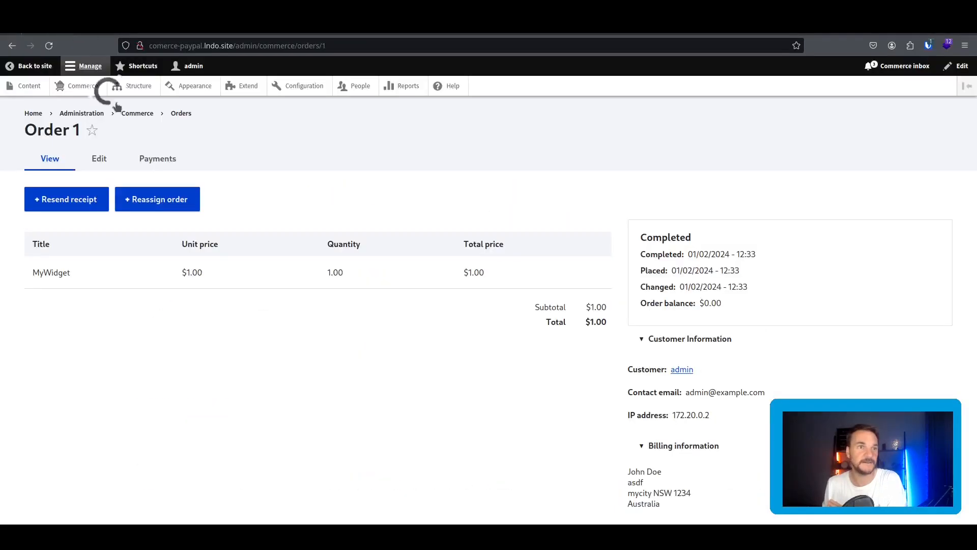
Add MyWidget to the cart from the Commerce product list.
left_click(83, 86)
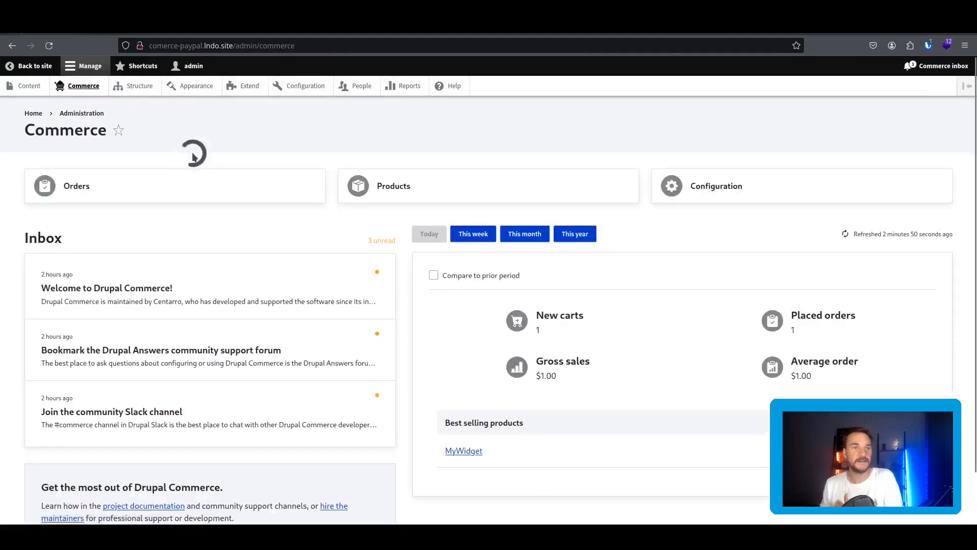
left_click(425, 190)
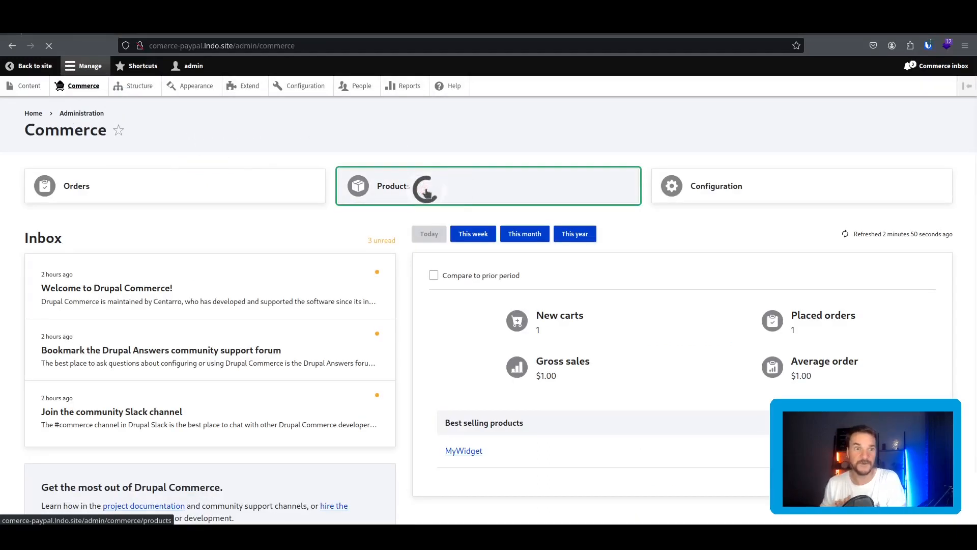
left_click(77, 320)
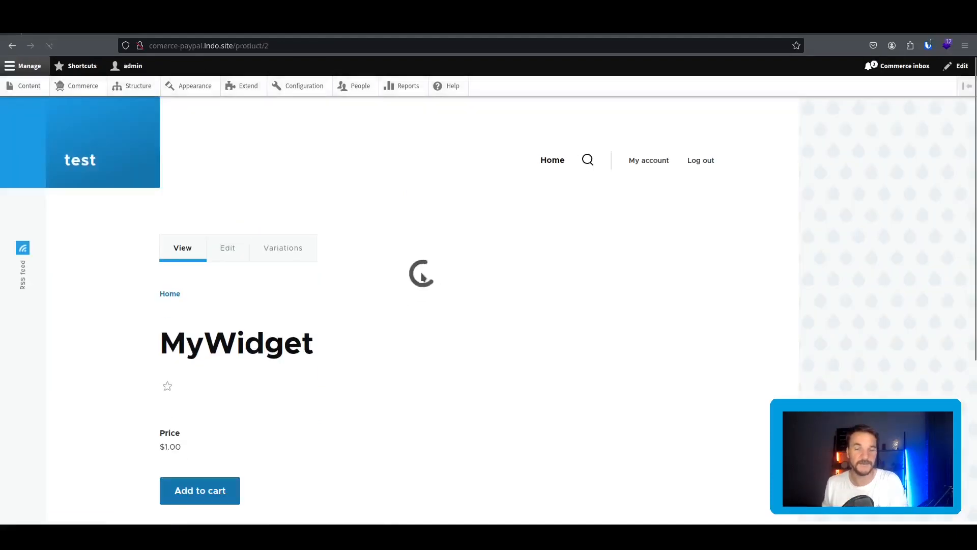
left_click(215, 501)
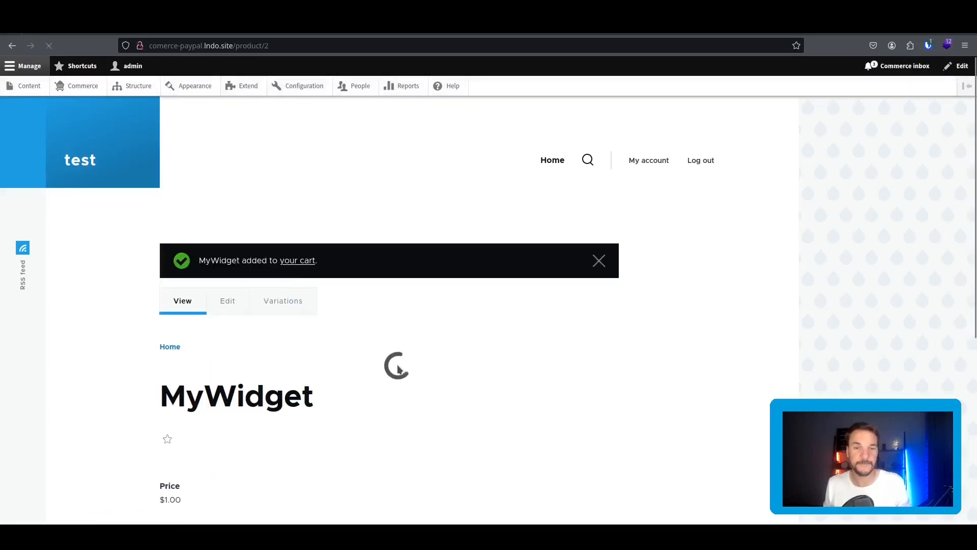
Check out the cart and continue to the Review step with PayPal payment.
left_click(301, 265)
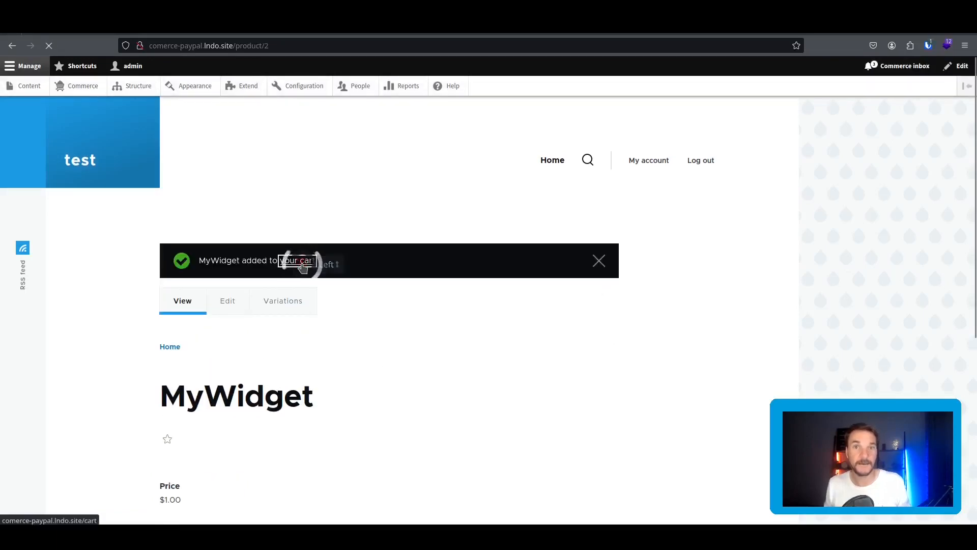
scroll(366, 362, "down", 4)
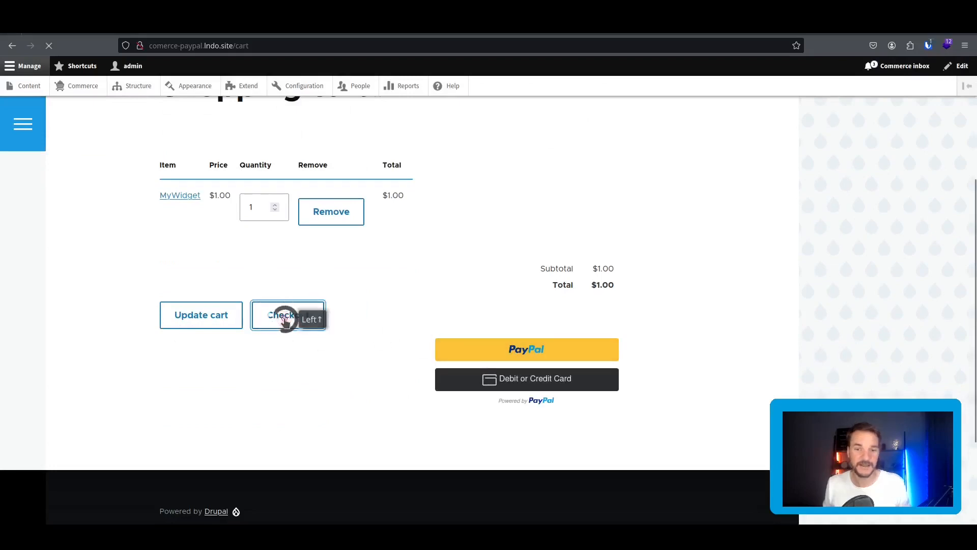
scroll(273, 316, "down", 2)
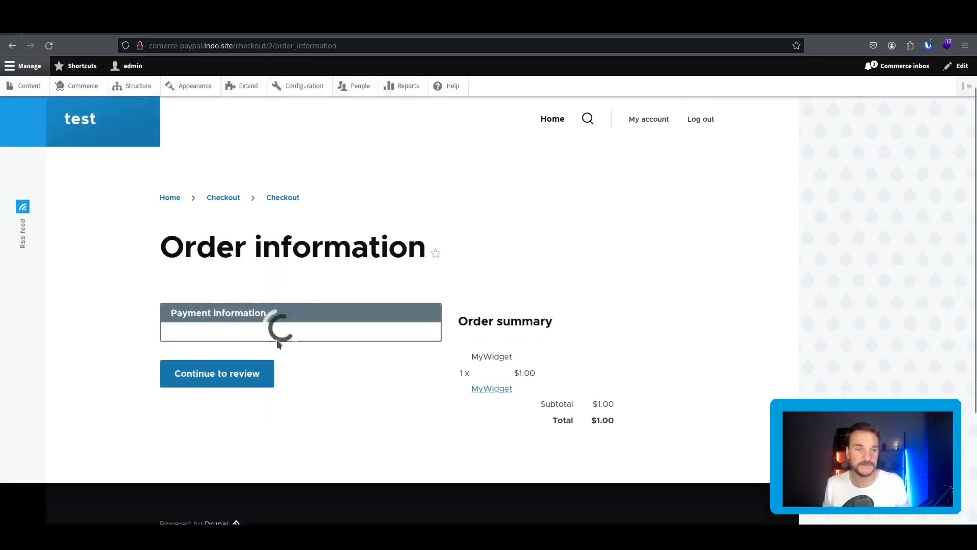
left_click(227, 342)
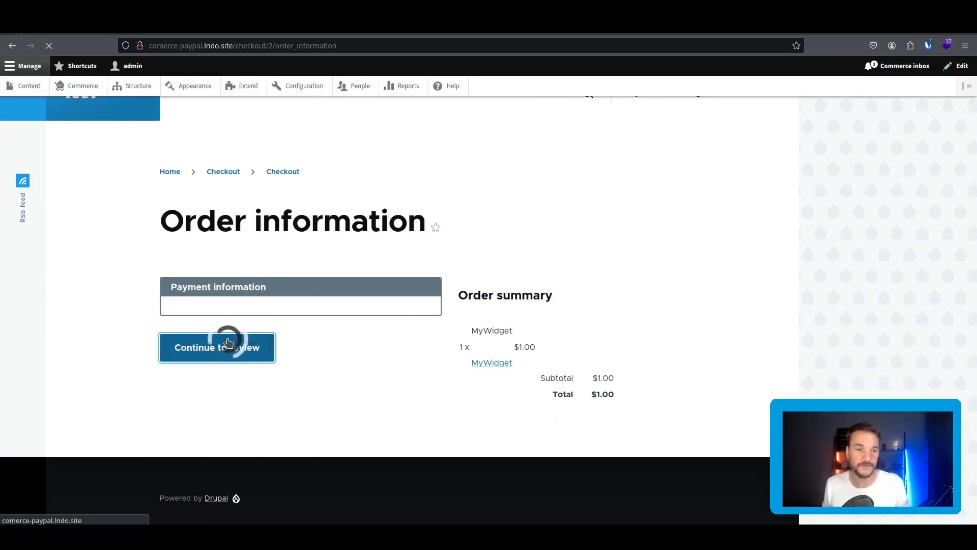
scroll(306, 315, "down", 4)
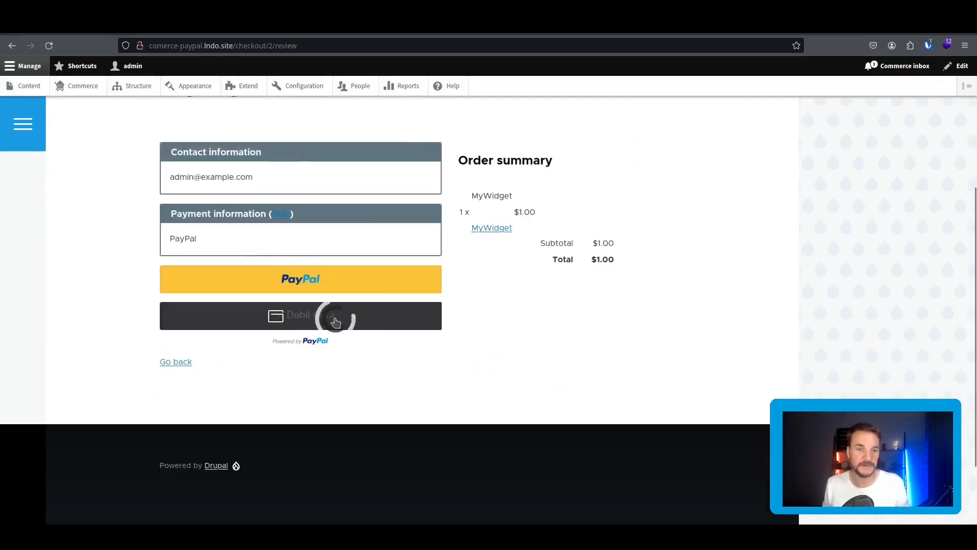
left_click(442, 338)
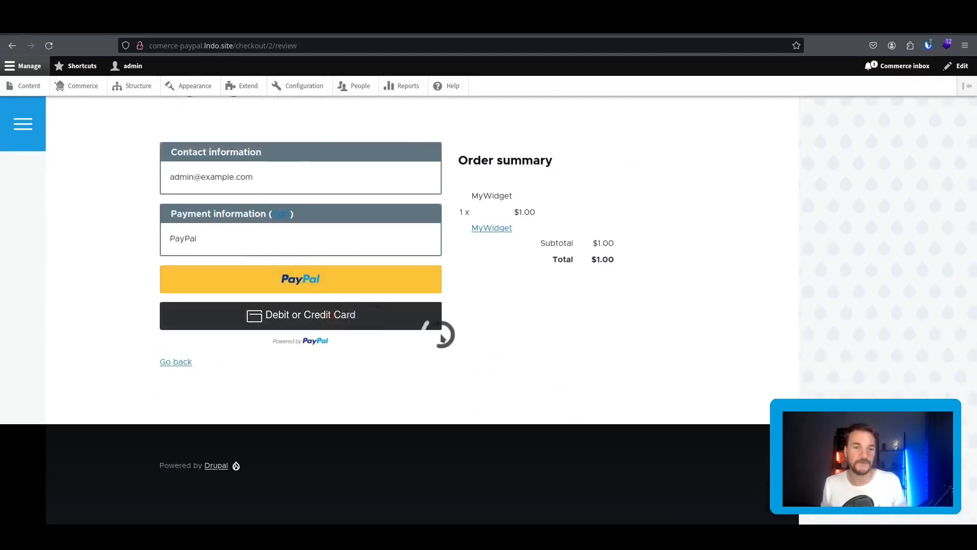
Choose debit or credit card payment and paste the personal sandbox account's test card number.
left_click(271, 308)
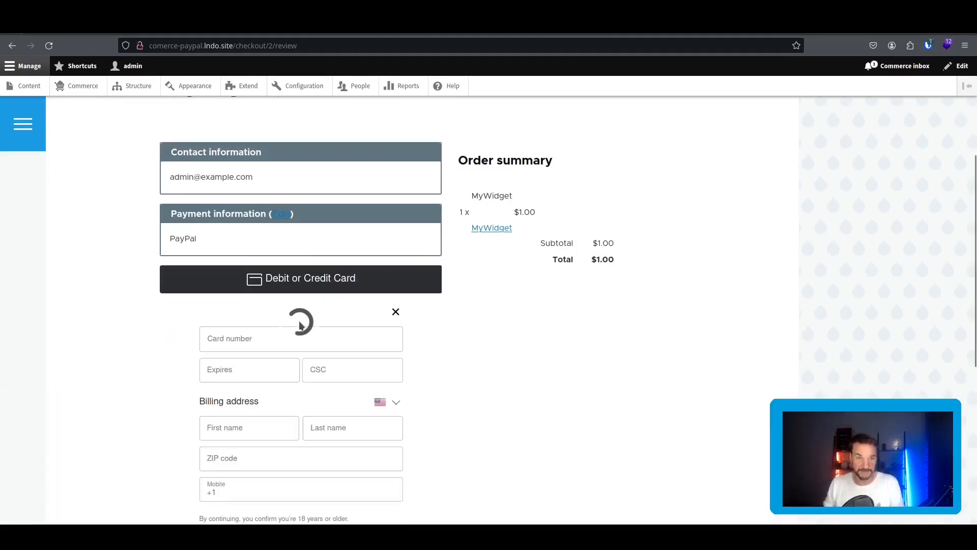
scroll(163, 205, "down", 3)
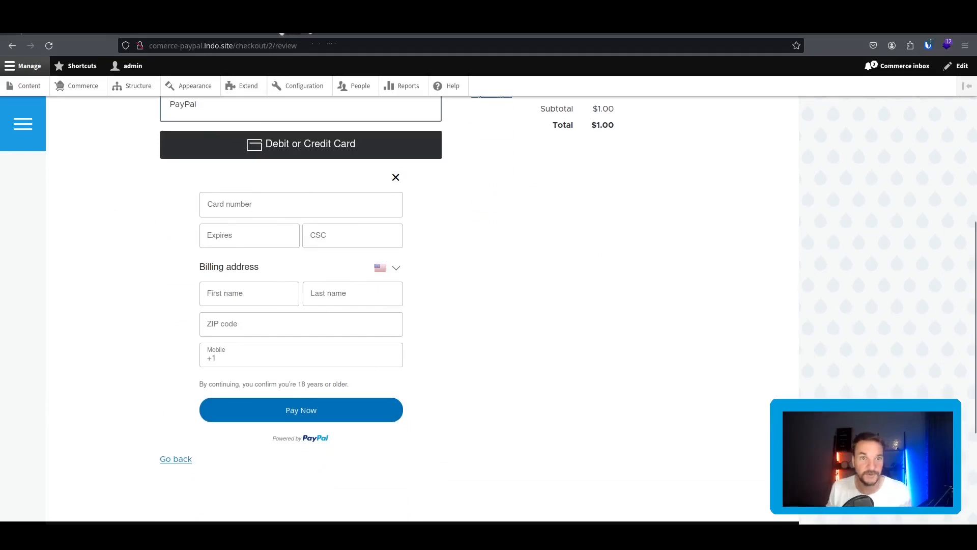
left_click(295, 25)
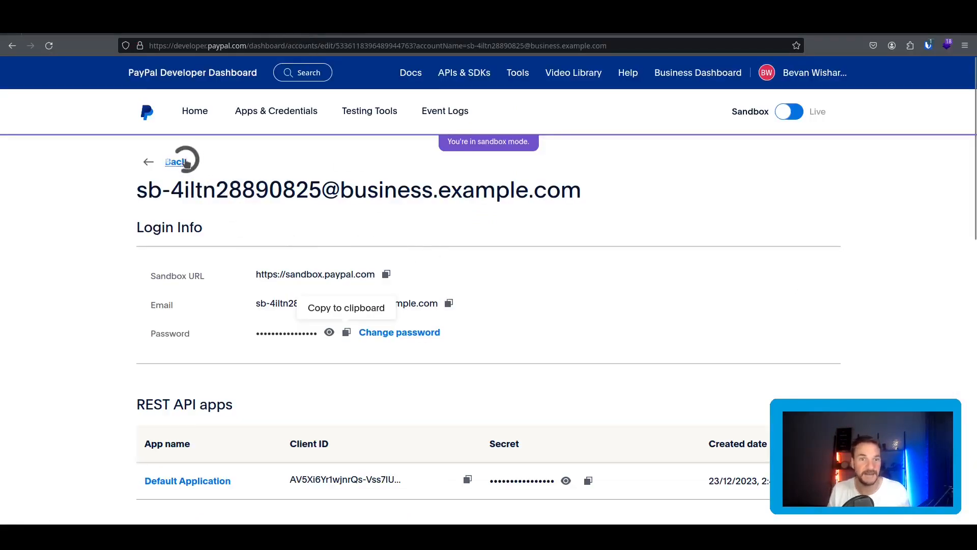
left_click(317, 380)
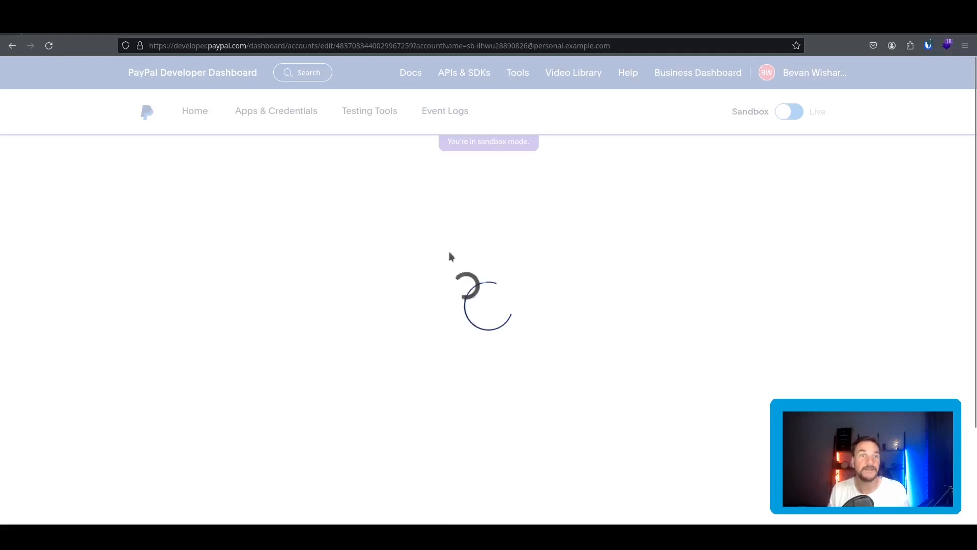
scroll(628, 286, "down", 4)
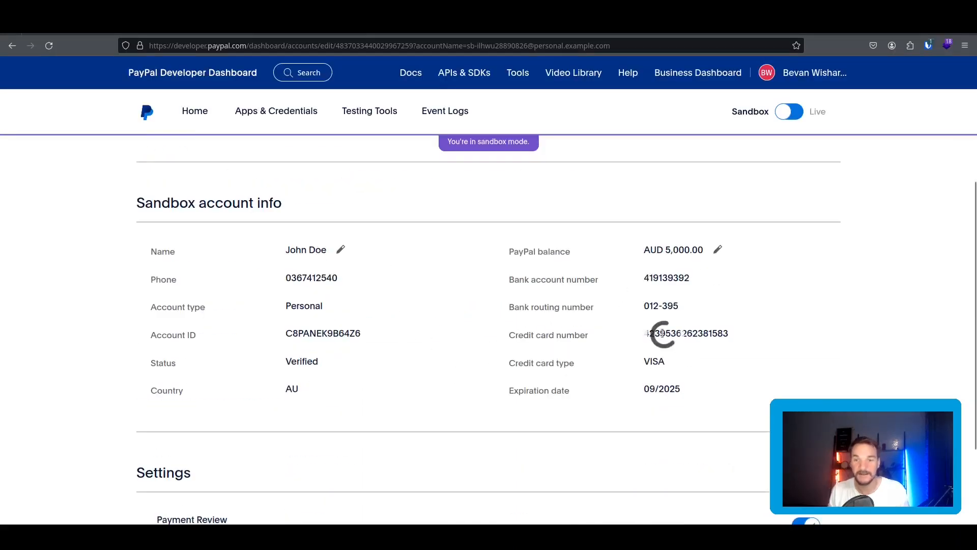
double_click(662, 334)
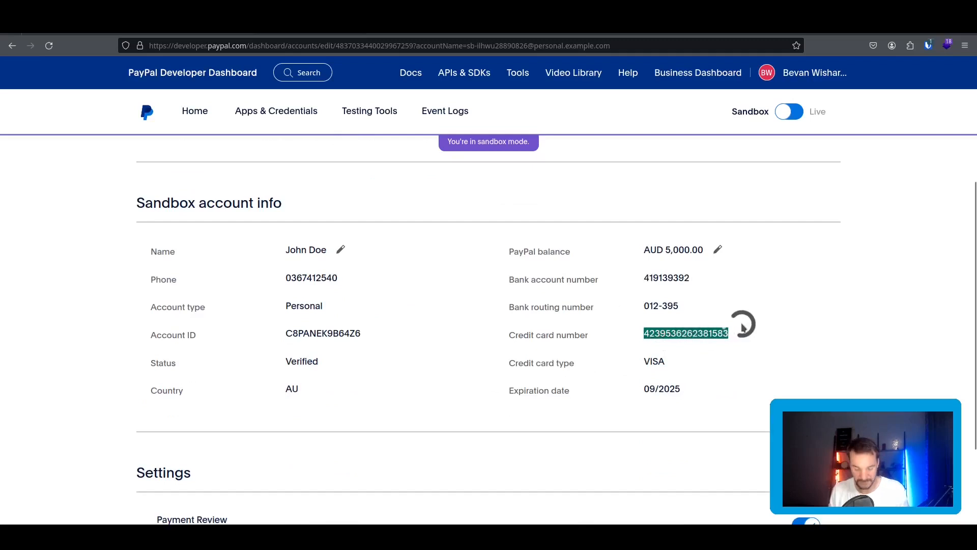
left_click(189, 34)
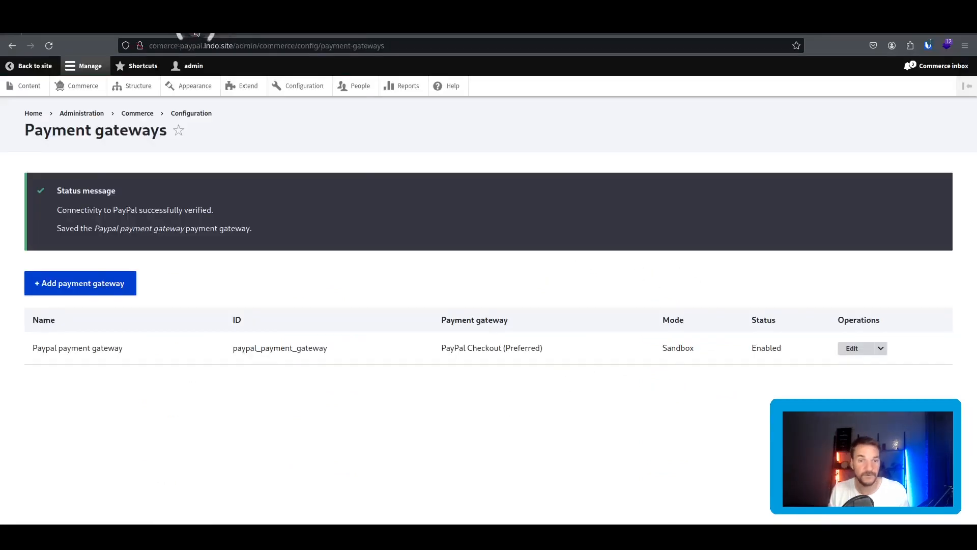
left_click(93, 34)
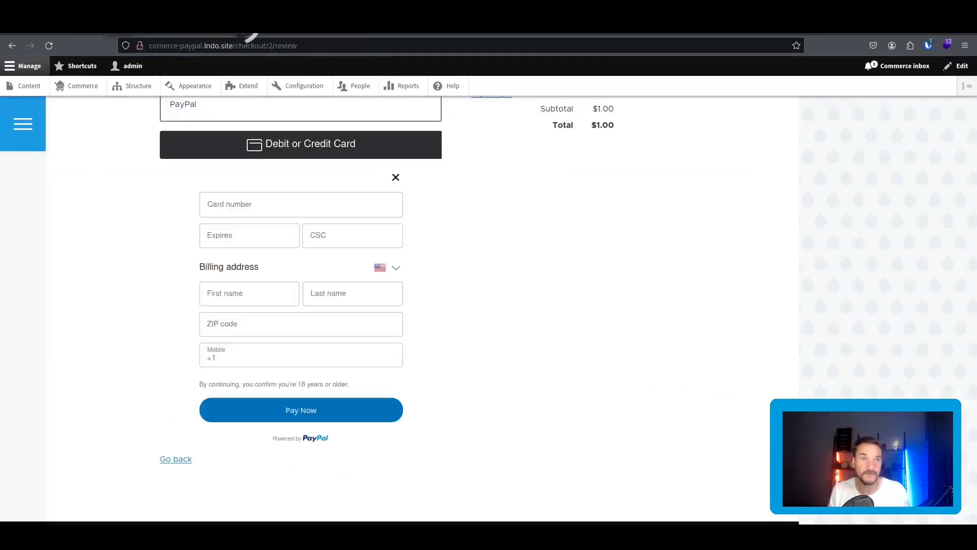
left_click(251, 204)
key("ctrl+v")
Enter the test card's expiry 09/25 and security code 123.
left_click(251, 238)
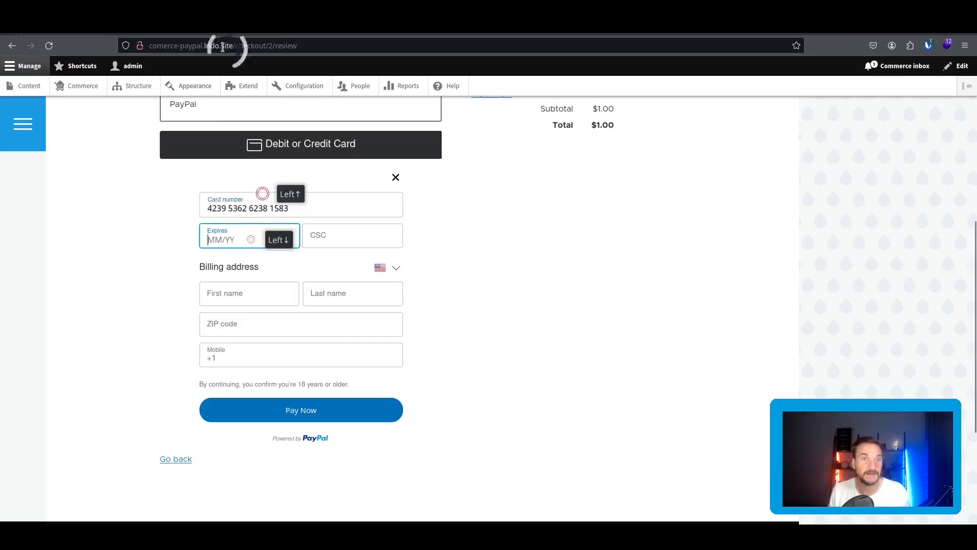
left_click(176, 34)
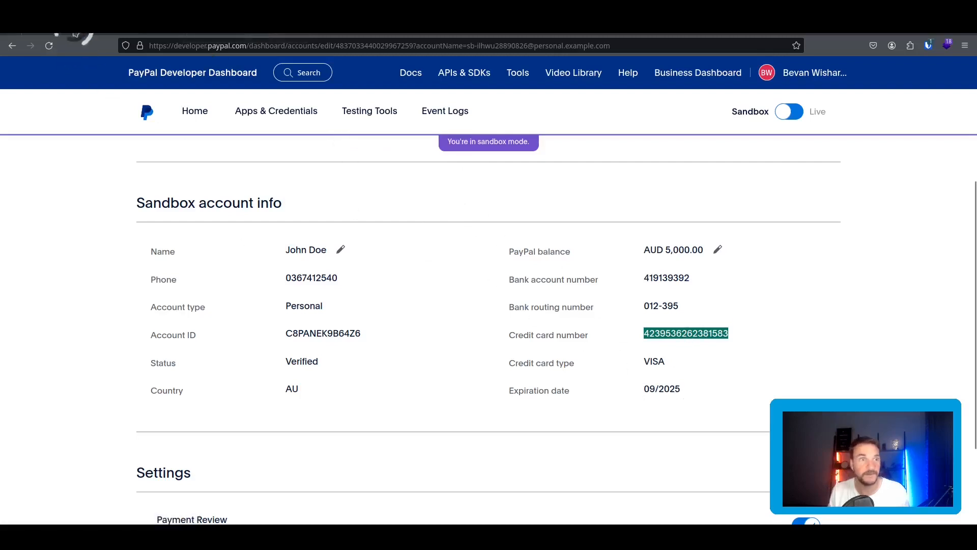
left_click(78, 34)
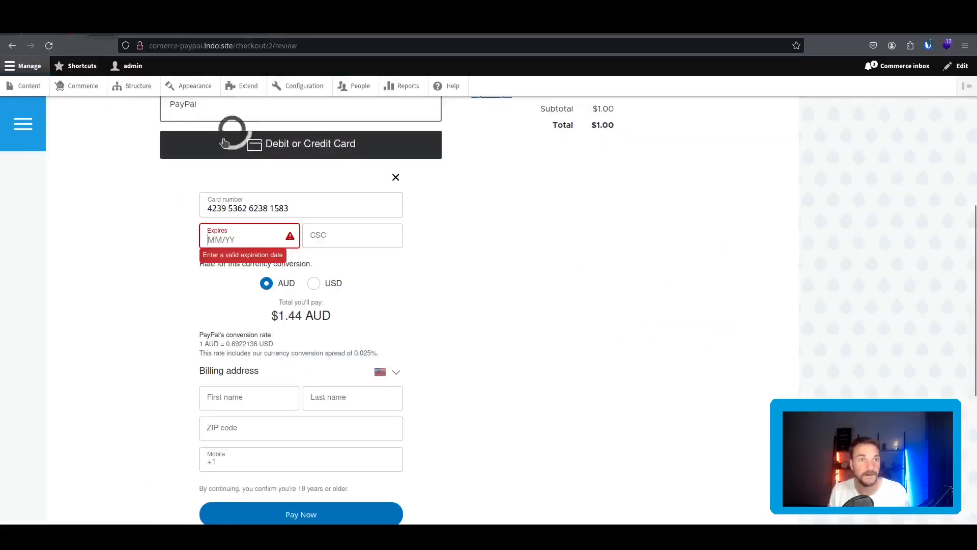
left_click(241, 235)
type("5")
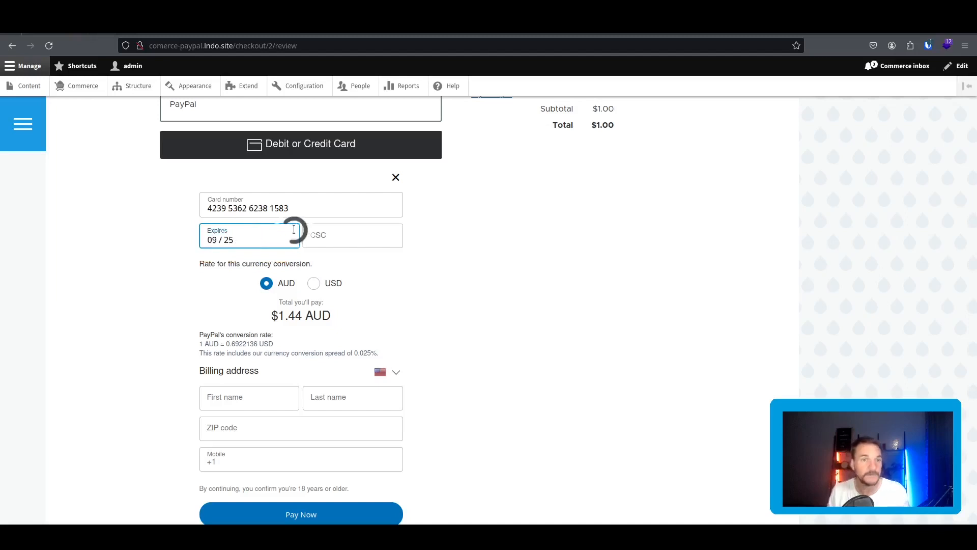
left_click(311, 235)
type("123")
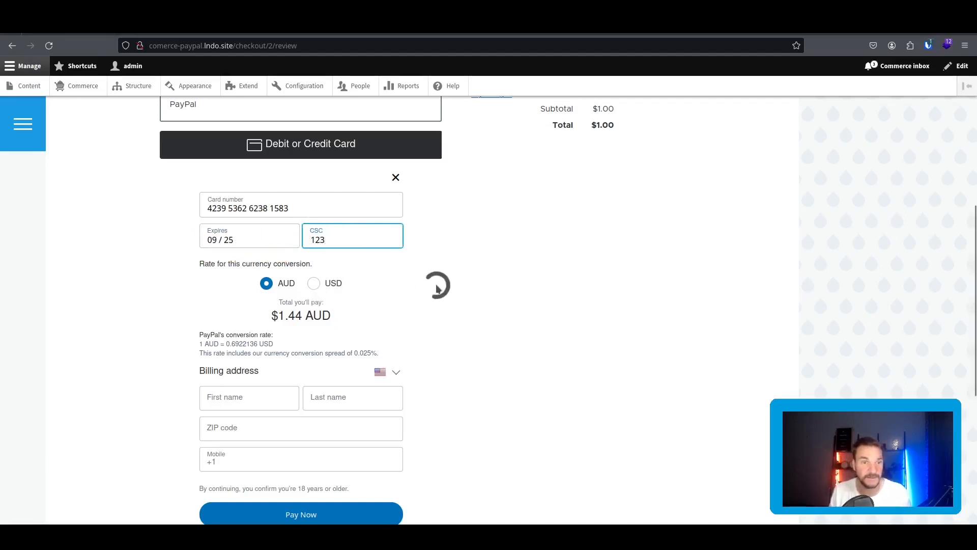
scroll(363, 220, "down", 2)
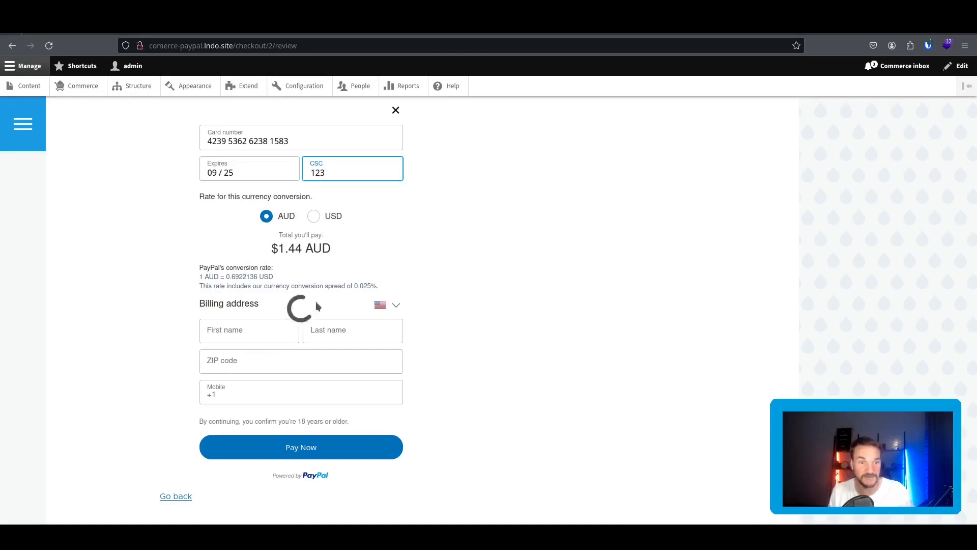
Set the billing country to Australia and enter the sandbox buyer's first and last name.
left_click(391, 304)
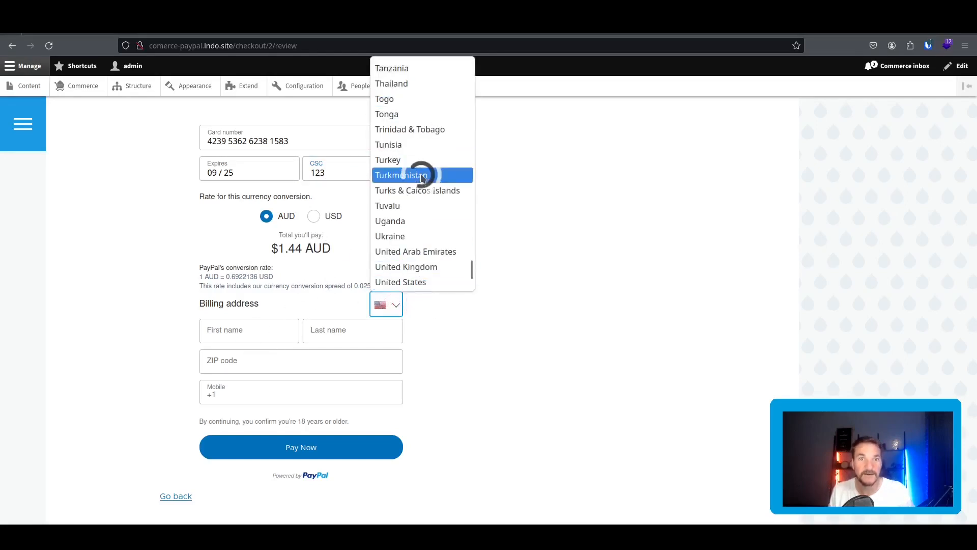
scroll(417, 166, "up", 20)
scroll(426, 170, "up", 8)
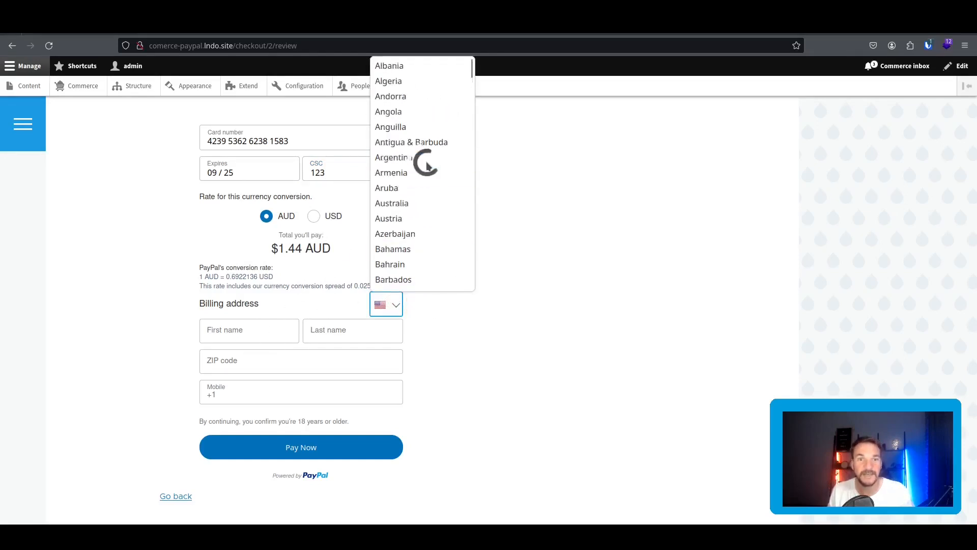
left_click(431, 204)
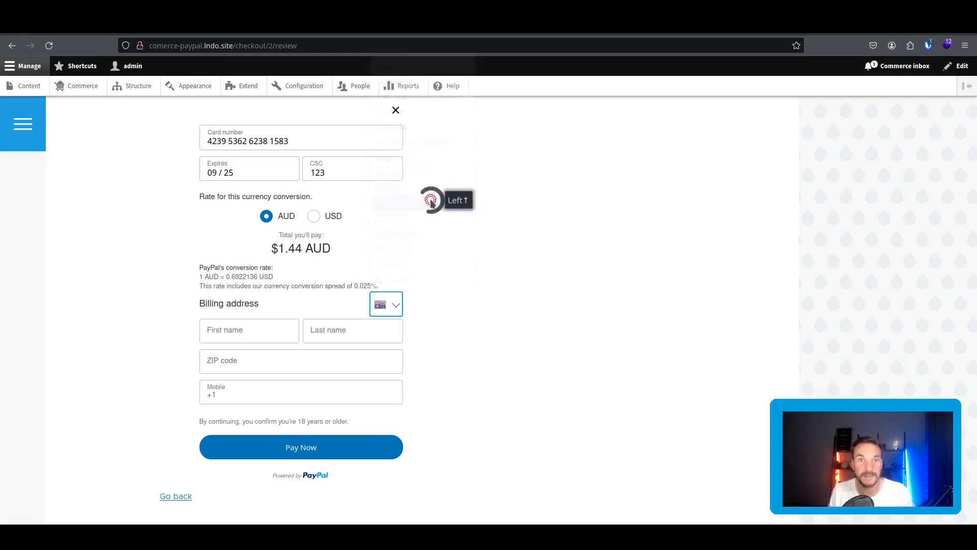
left_click(251, 335)
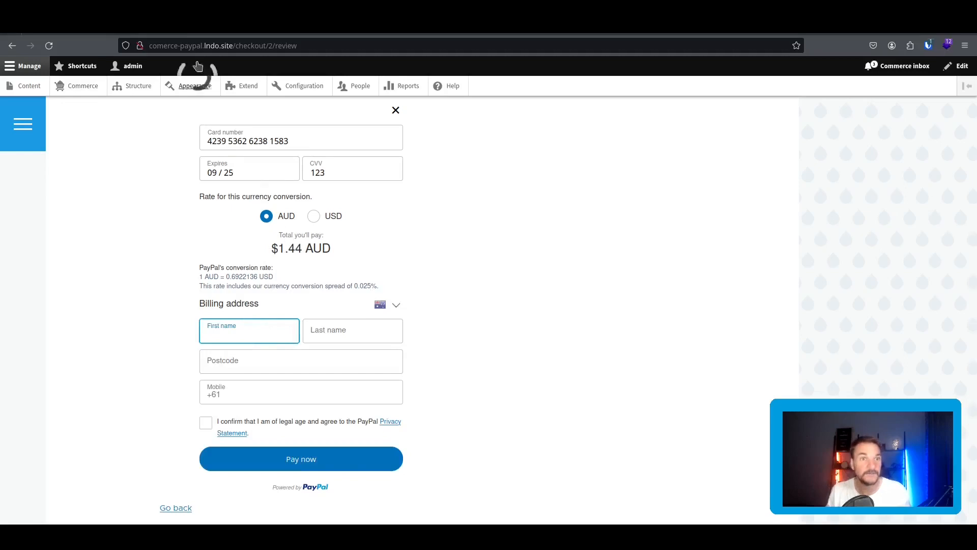
left_click(196, 35)
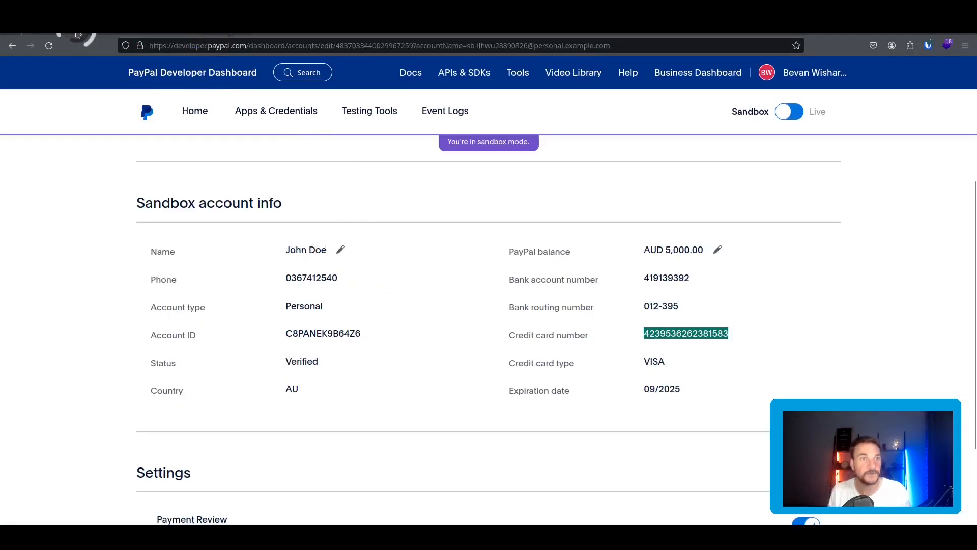
left_click(77, 35)
type("Joe")
key("Tab")
type("Doe")
key("Tab")
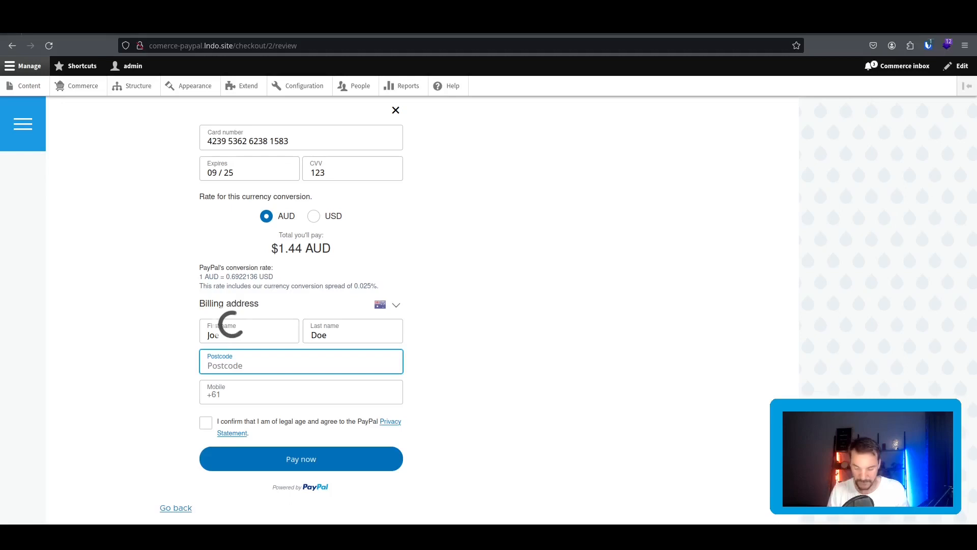
Add a mobile number, confirm legal age, and pay now to complete order 2.
left_click(263, 392)
type("1234 123 45")
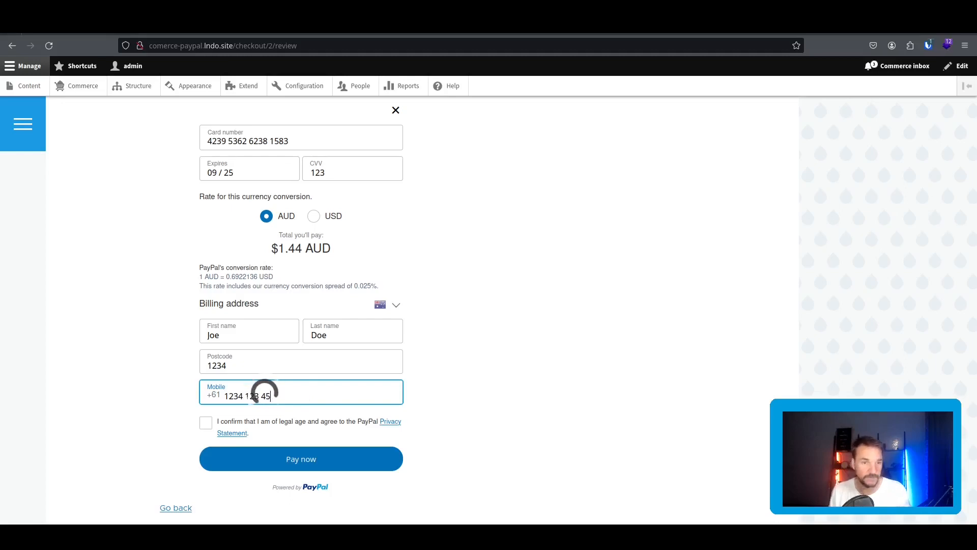
left_click(205, 423)
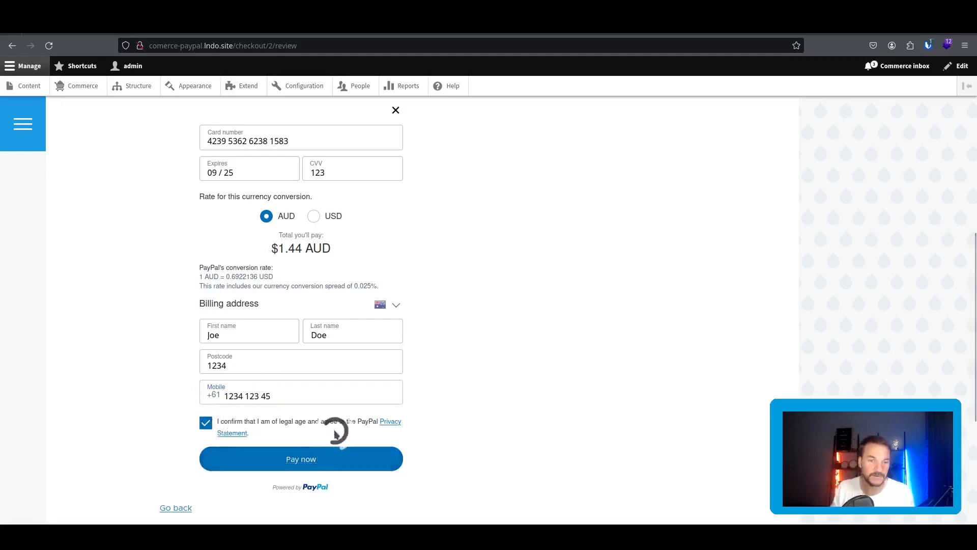
left_click(327, 451)
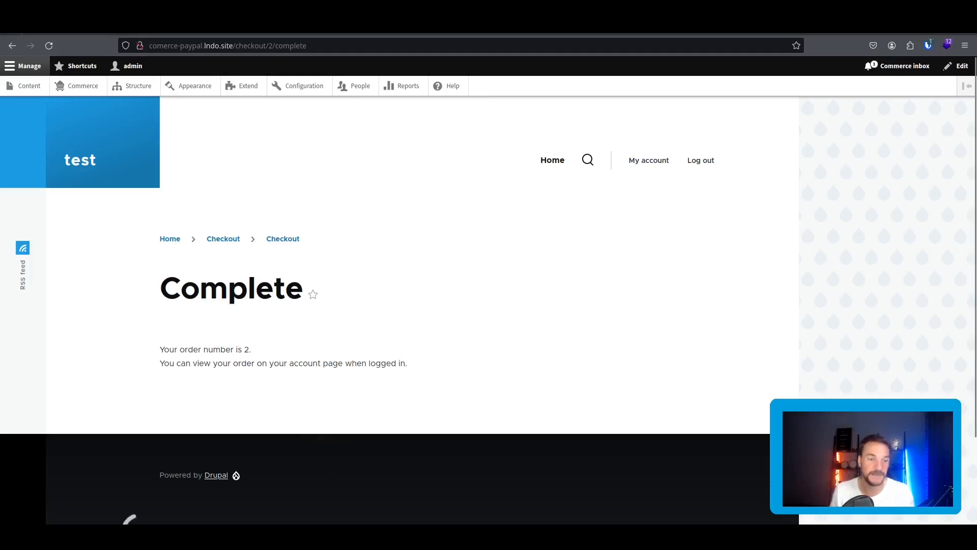
left_click(144, 534)
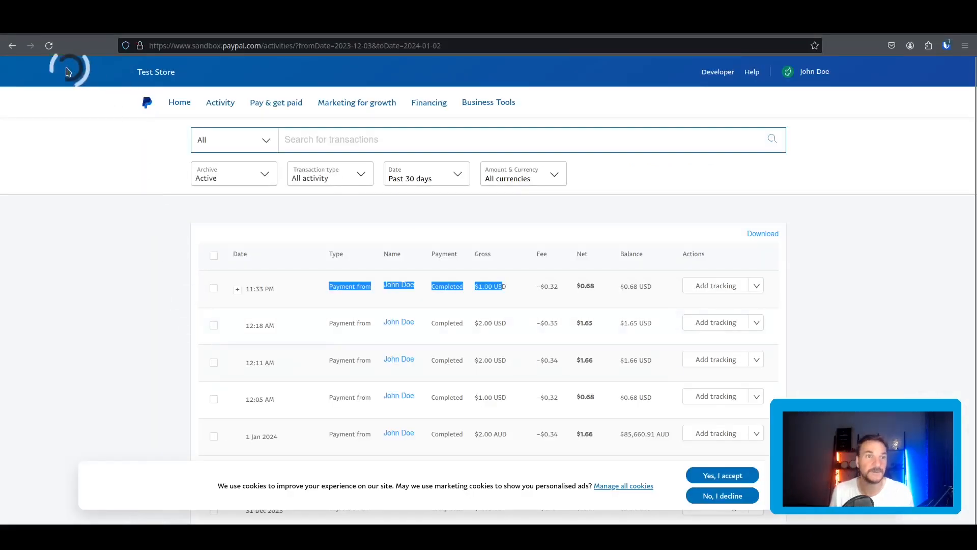
Reload the PayPal sandbox activity list and highlight the new $1.00 payment's 11:38 PM time.
left_click(49, 46)
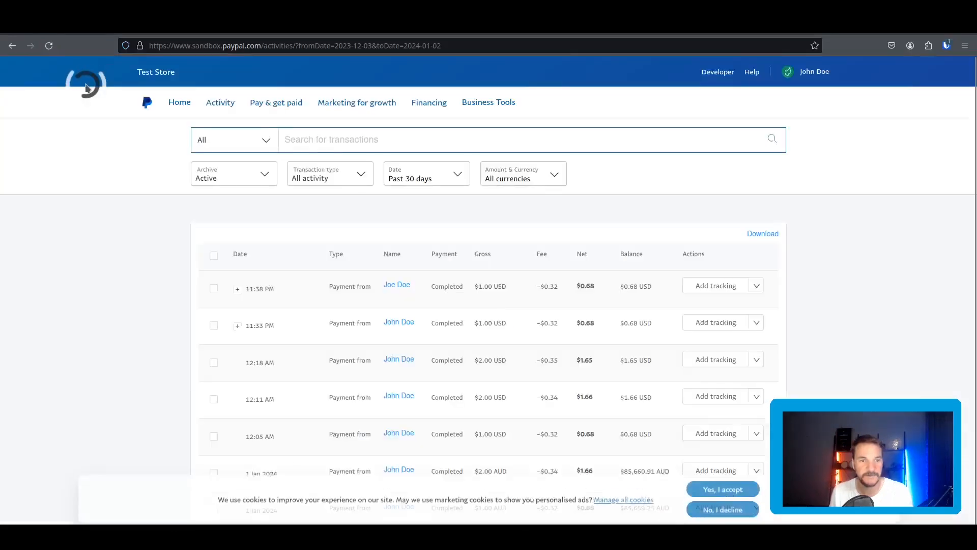
left_click_drag(288, 294, 259, 288)
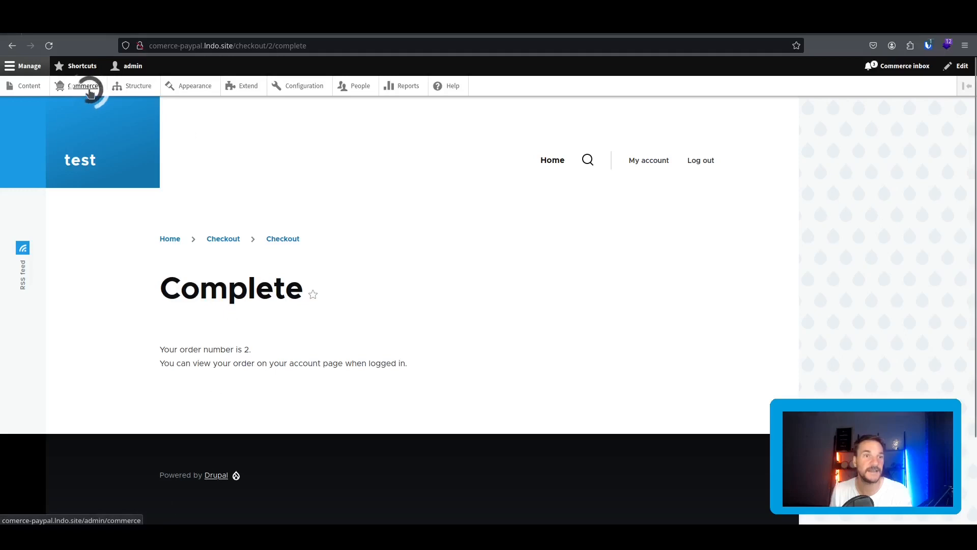
Check Commerce orders 1 and 2 are Completed, then open a private window and copy the store domain.
left_click(83, 86)
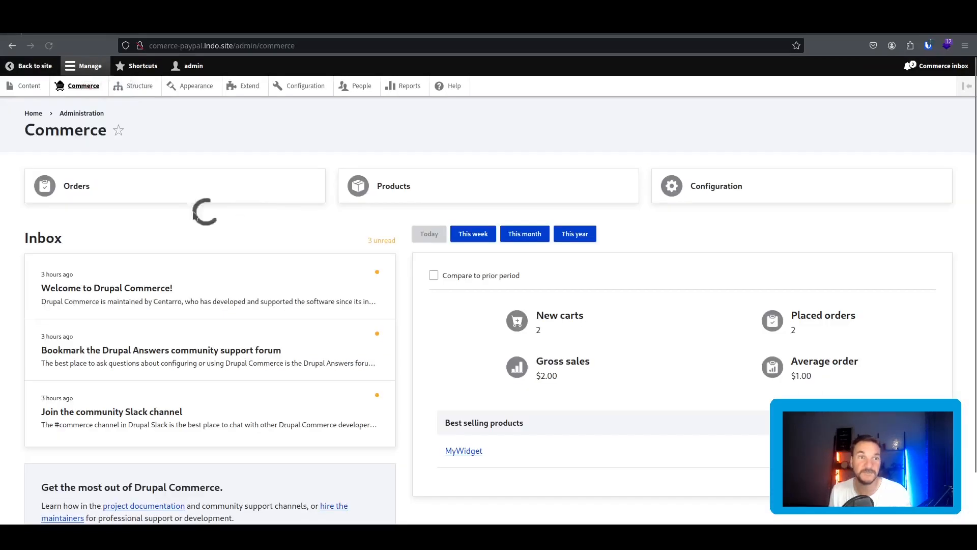
left_click(112, 176)
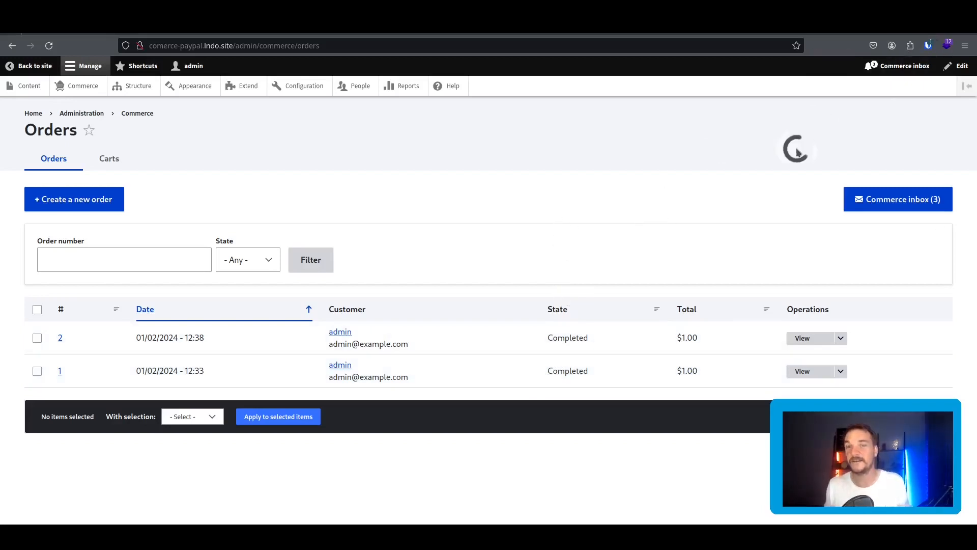
left_click(965, 46)
left_click(896, 122)
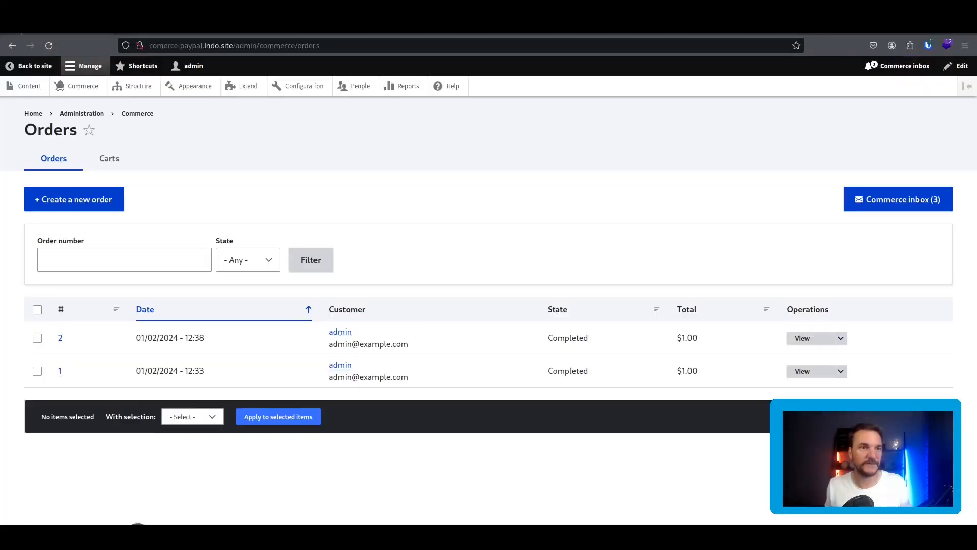
left_click_drag(175, 46, 149, 46)
key("ctrl+c")
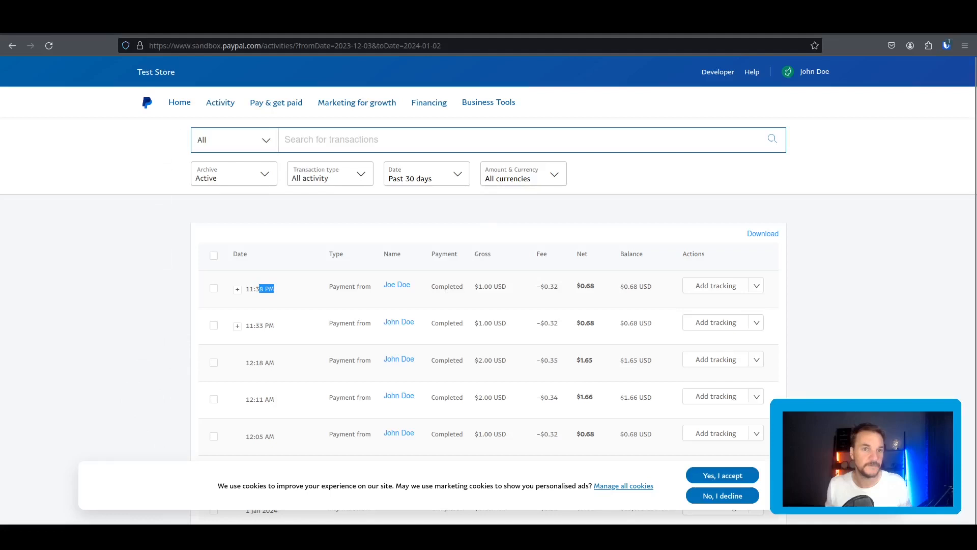
Load the store's home page in the private window as a logged-out visitor.
key("ctrl+super+Left")
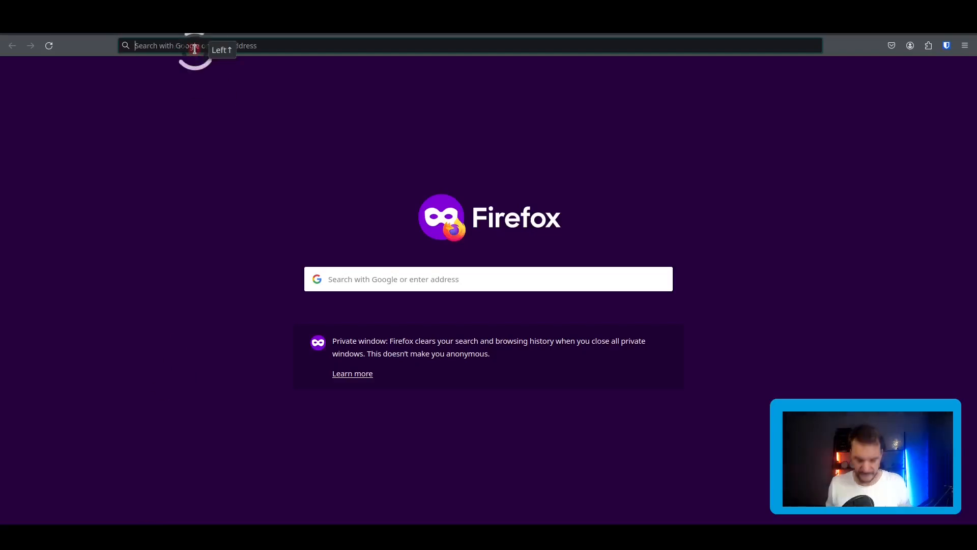
key("ctrl+v")
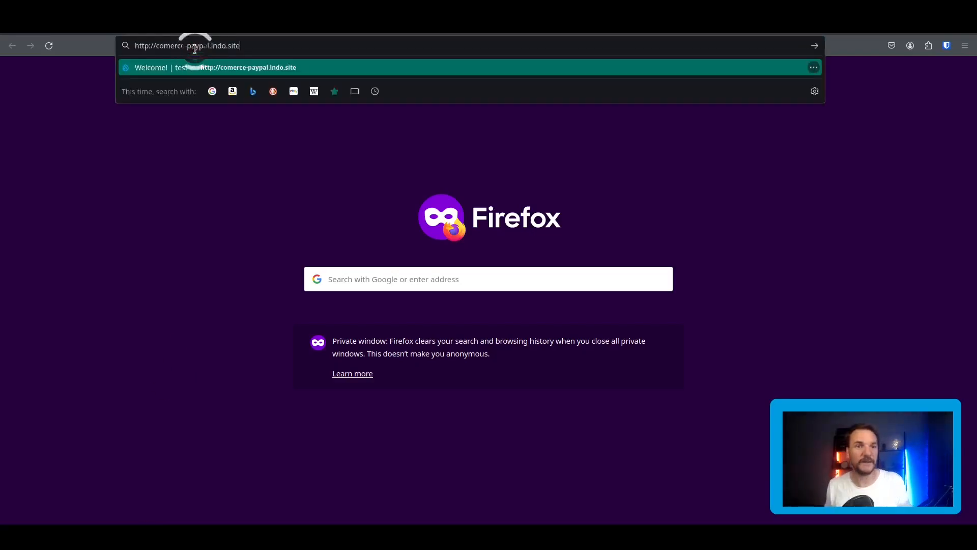
key("Return")
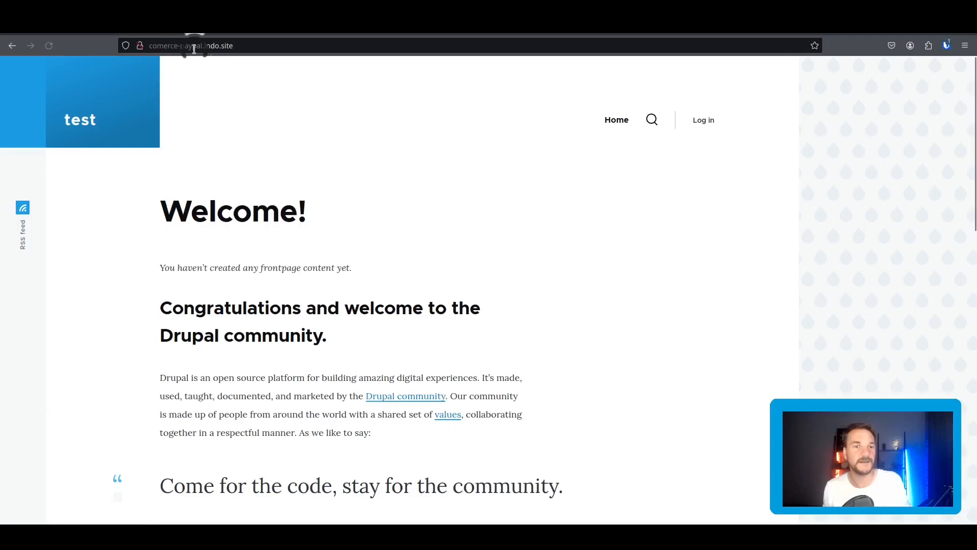
Try /product/1, which is not found, then open /product/2 showing MyWidget at $1.00.
left_click(254, 46)
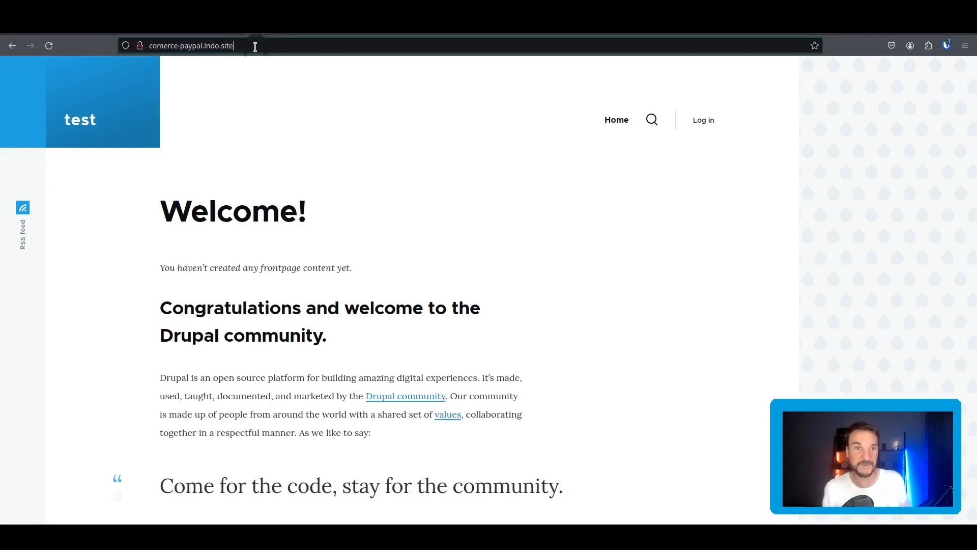
left_click(255, 47)
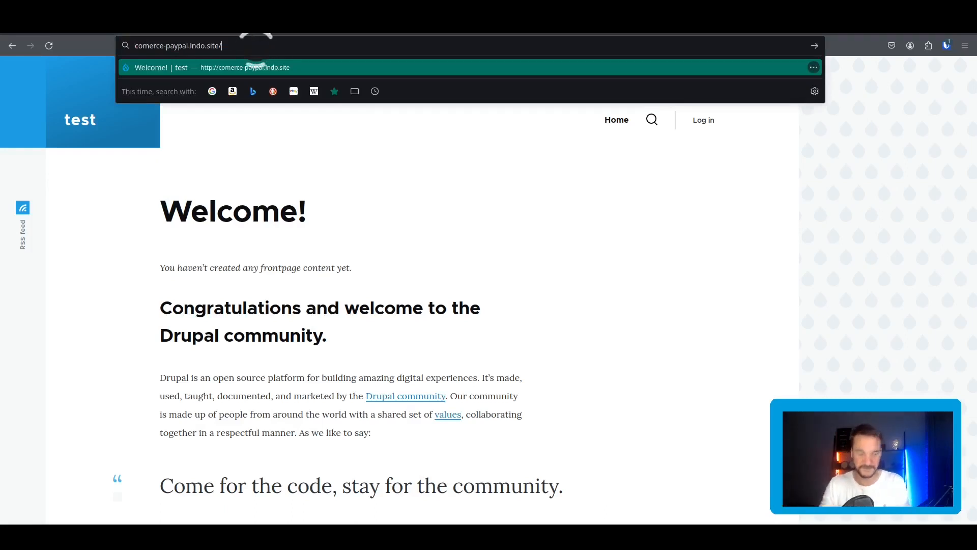
type("product/1")
key("Return")
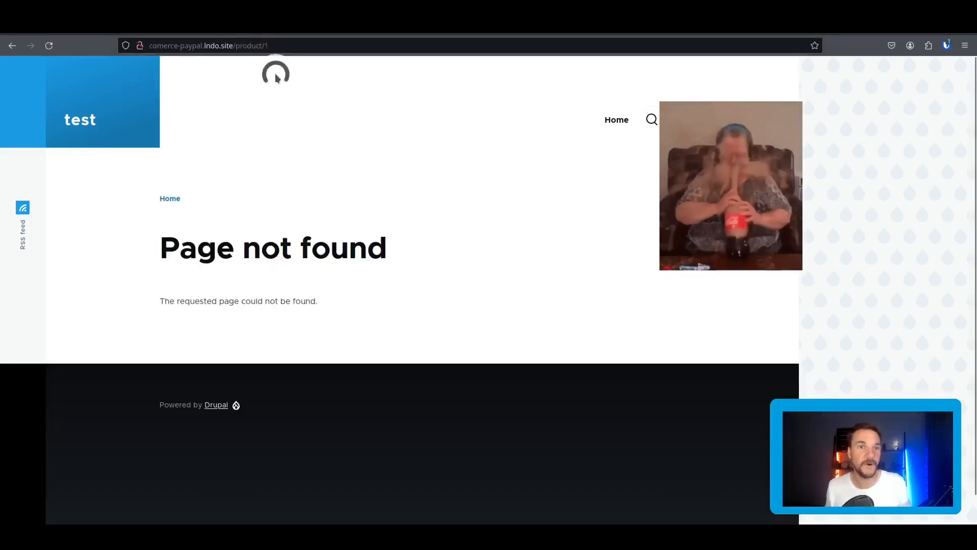
left_click(282, 45)
left_click(283, 45)
key("BackSpace")
type("2")
key("Return")
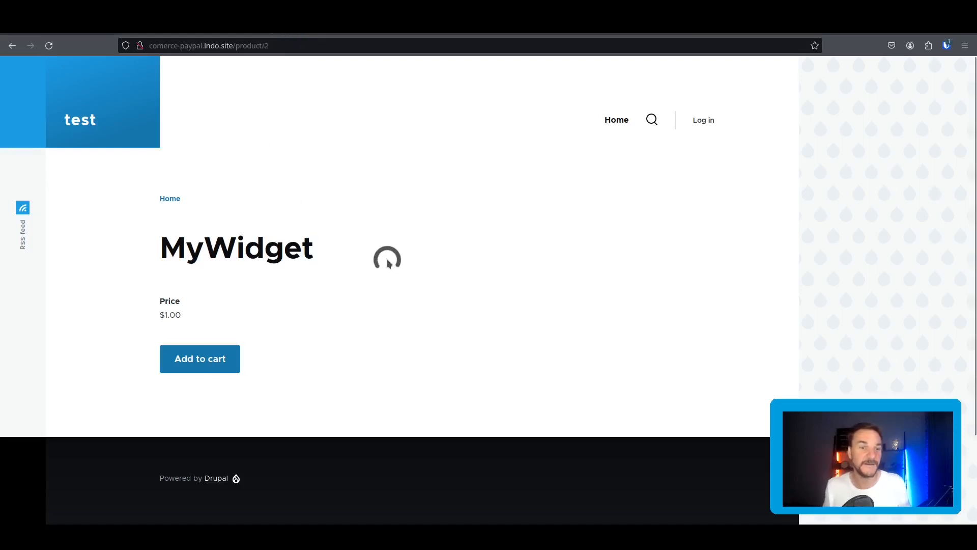
Add the $1.00 MyWidget to the visitor's cart and proceed to checkout.
left_click(215, 362)
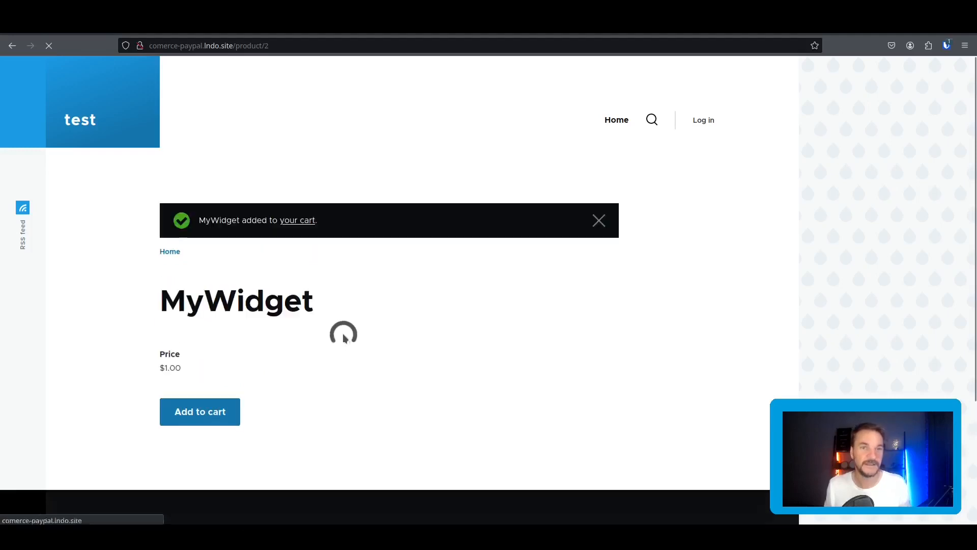
left_click(312, 221)
scroll(463, 326, "down", 3)
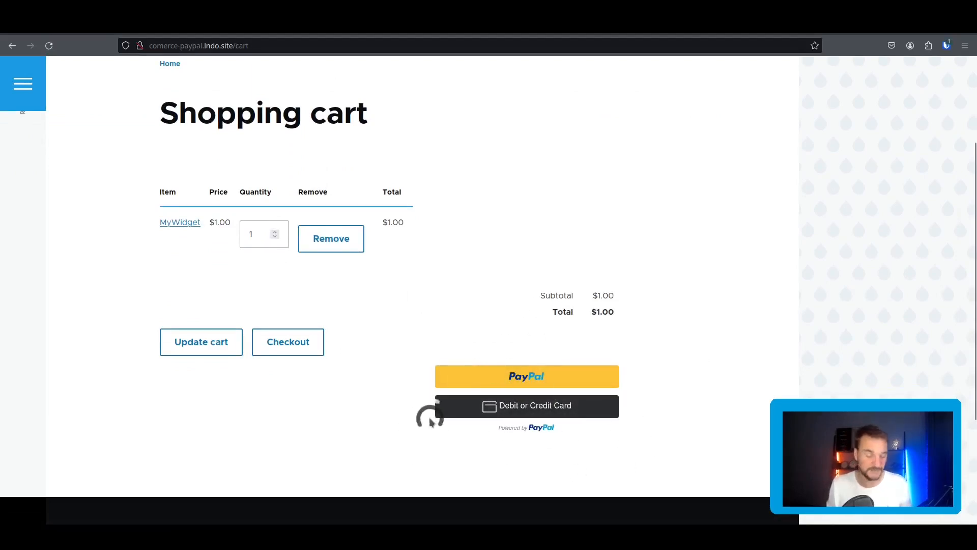
left_click(284, 343)
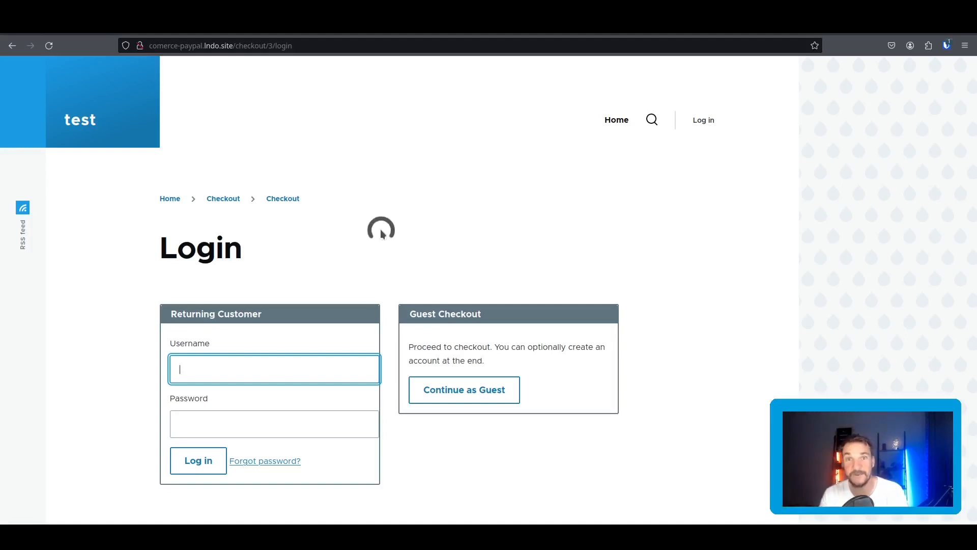
Check out as a guest, enter and confirm the contact e-mail, and continue to Review.
left_click(449, 389)
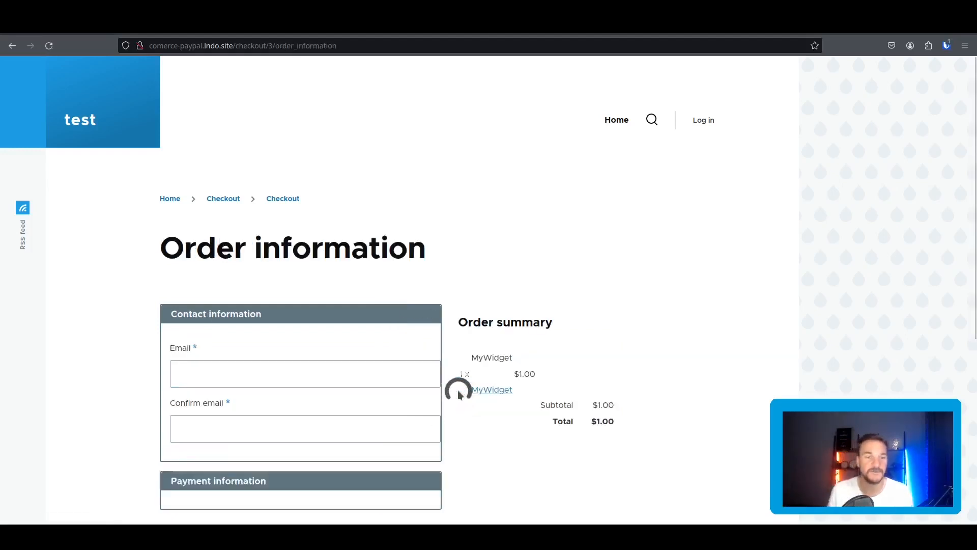
scroll(456, 335, "down", 3)
left_click(263, 240)
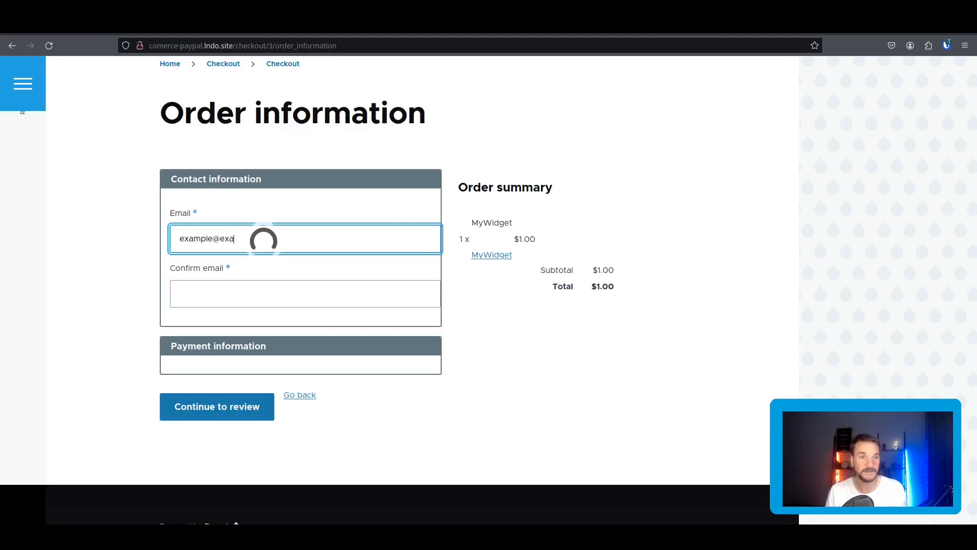
type("om")
key("Tab")
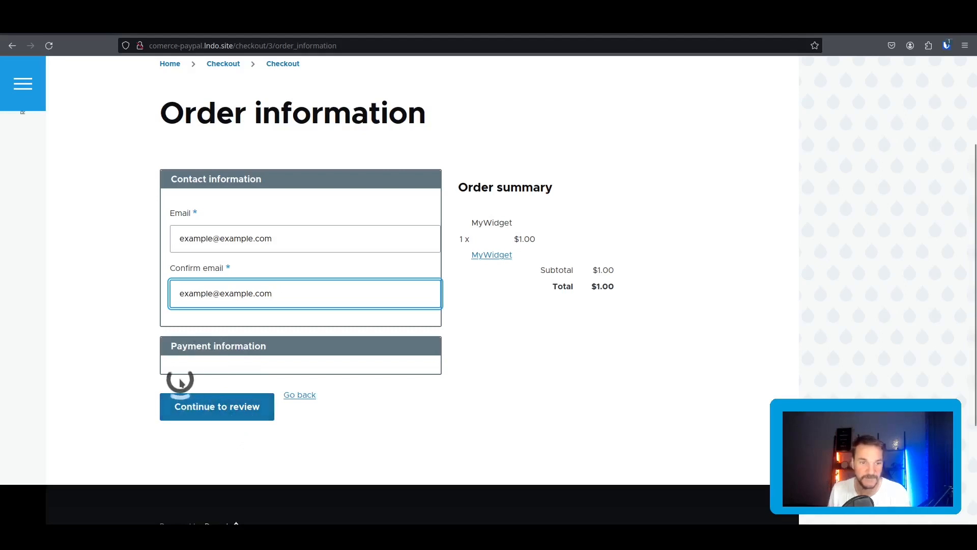
left_click(238, 412)
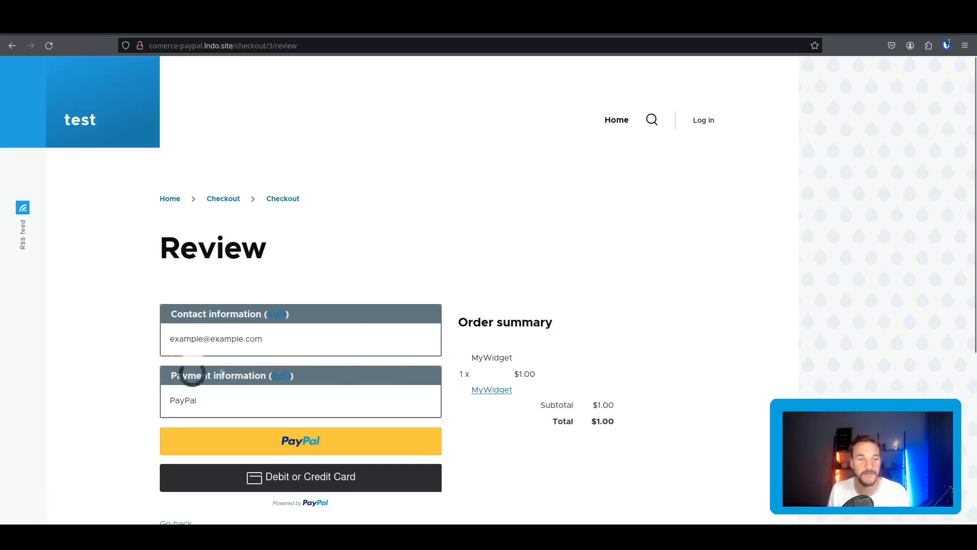
Start the PayPal payment for the guest order and select the pre-filled login e-mail.
scroll(397, 351, "down", 2)
scroll(397, 328, "down", 1)
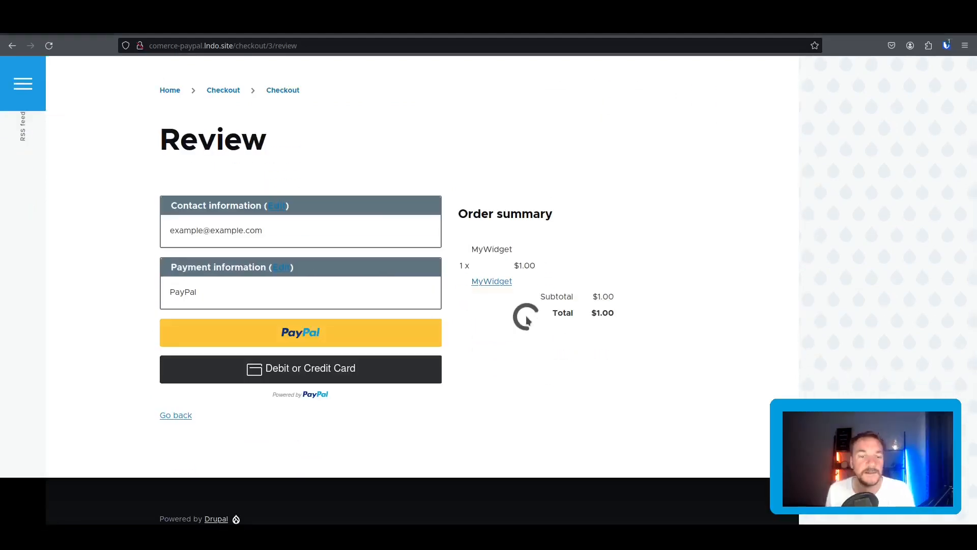
left_click(340, 333)
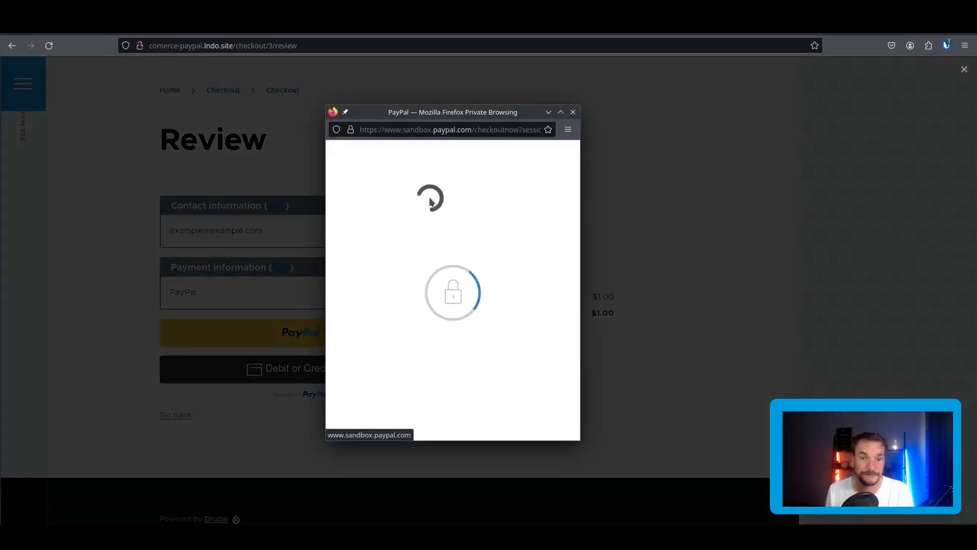
left_click_drag(501, 269, 338, 272)
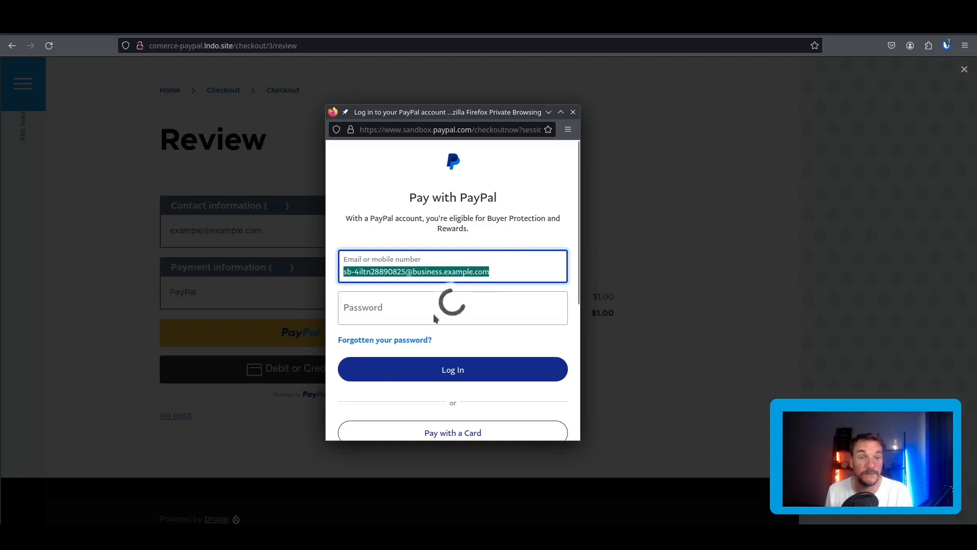
Log in to PayPal sandbox using the buyer account's copied password.
mouse_move(144, 523)
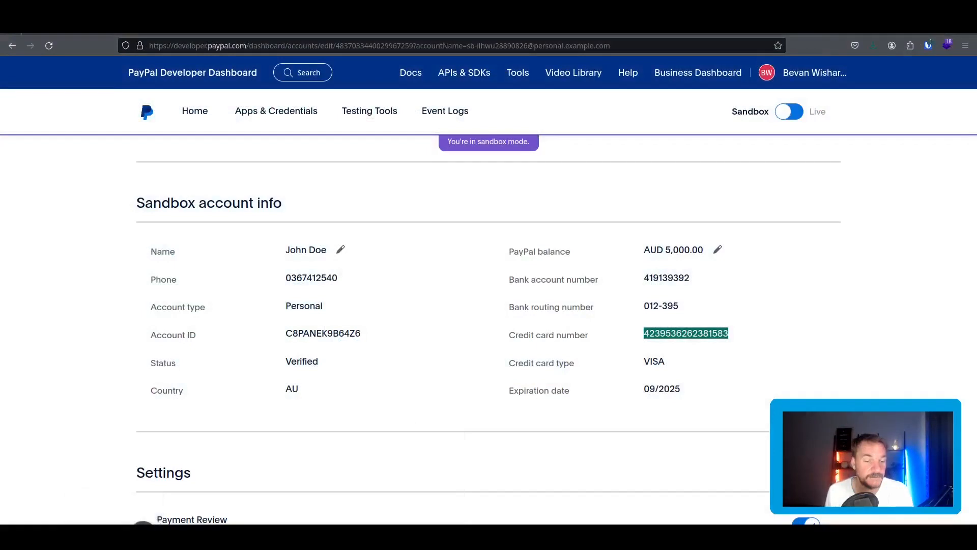
key("alt+Tab")
key("alt+Tab")
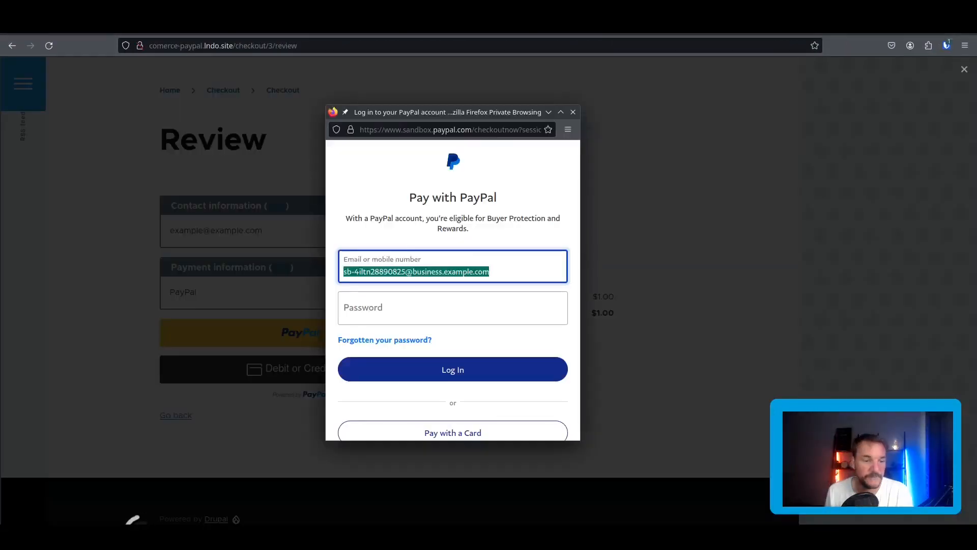
key("alt+Tab")
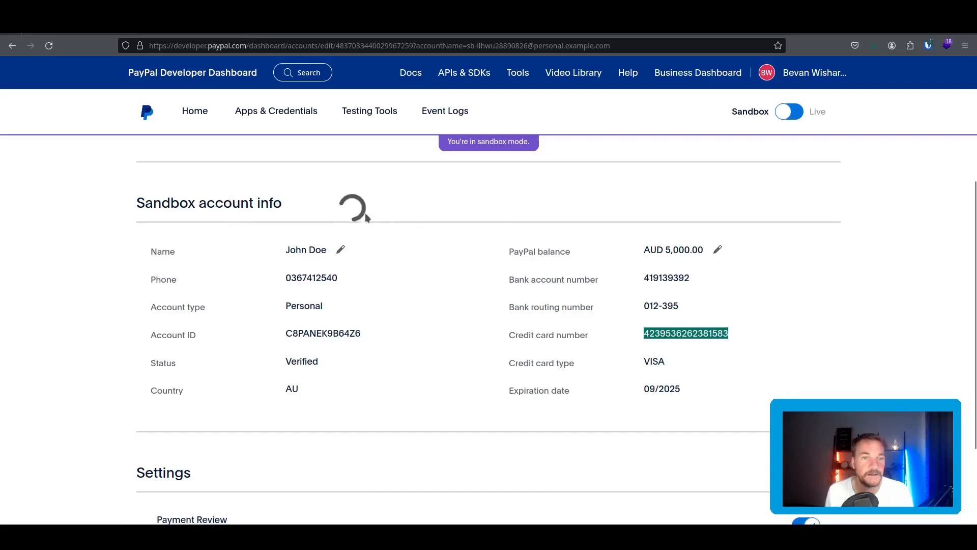
scroll(371, 221, "up", 4)
left_click(346, 330)
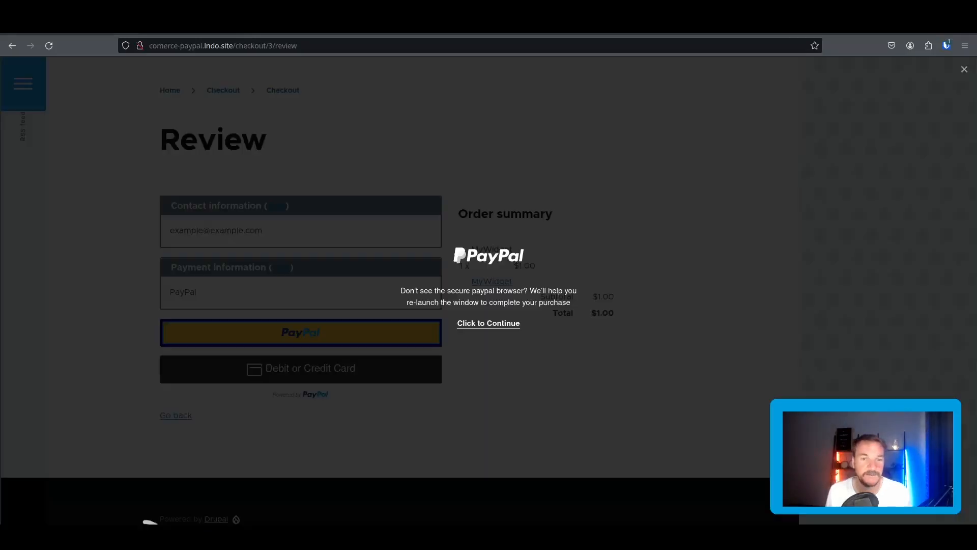
key("alt+Tab")
left_click(479, 324)
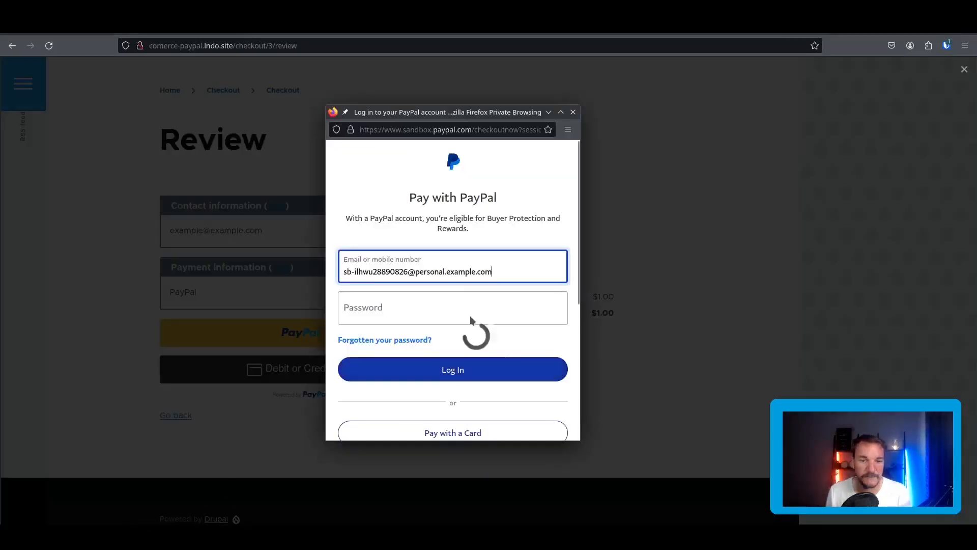
left_click(392, 310)
key("ctrl+v")
left_click(492, 370)
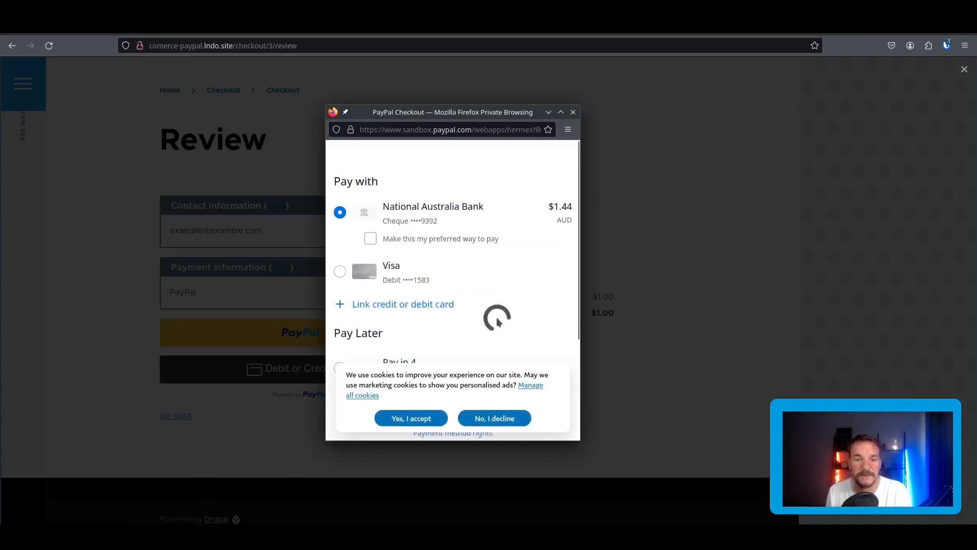
Pay the $1.00 with the sandbox account's Visa card and complete the purchase.
scroll(497, 317, "down", 5)
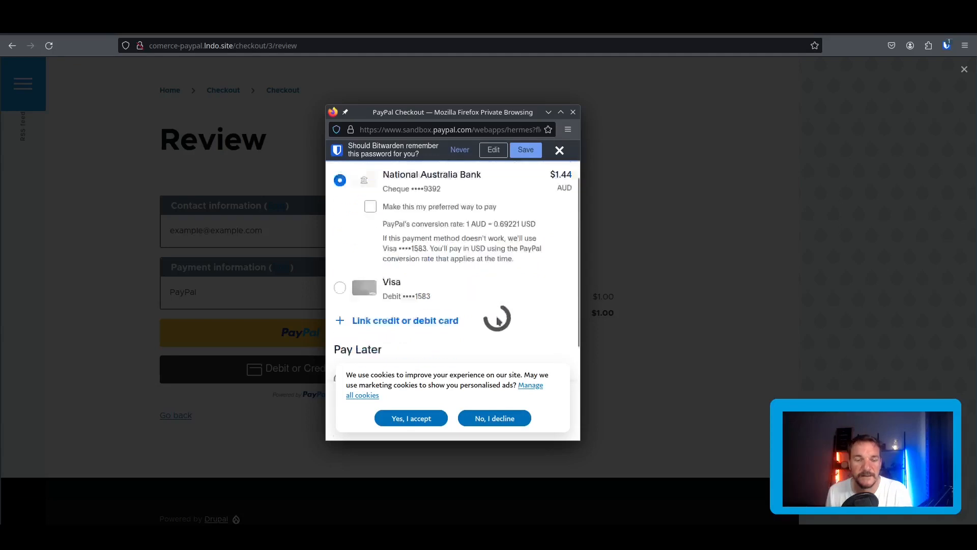
scroll(486, 290, "up", 2)
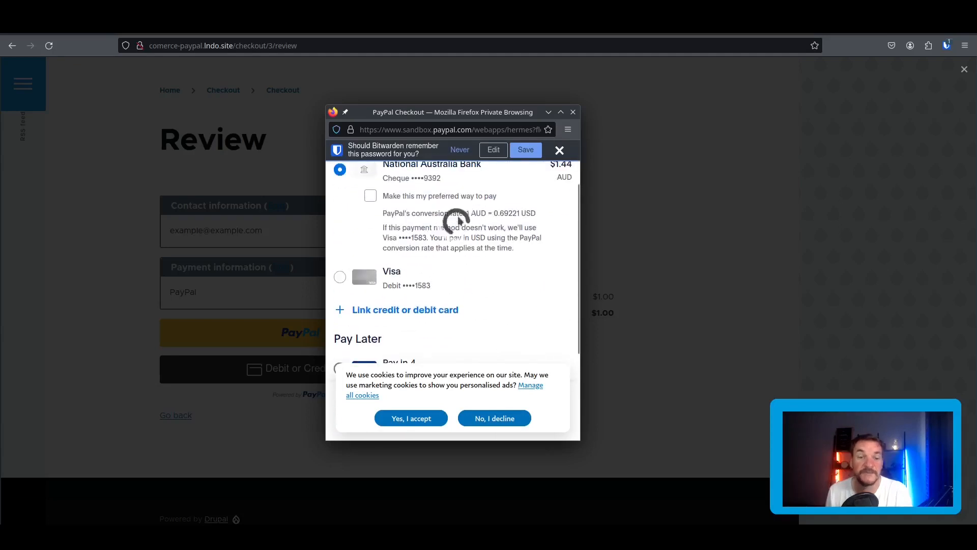
left_click(340, 278)
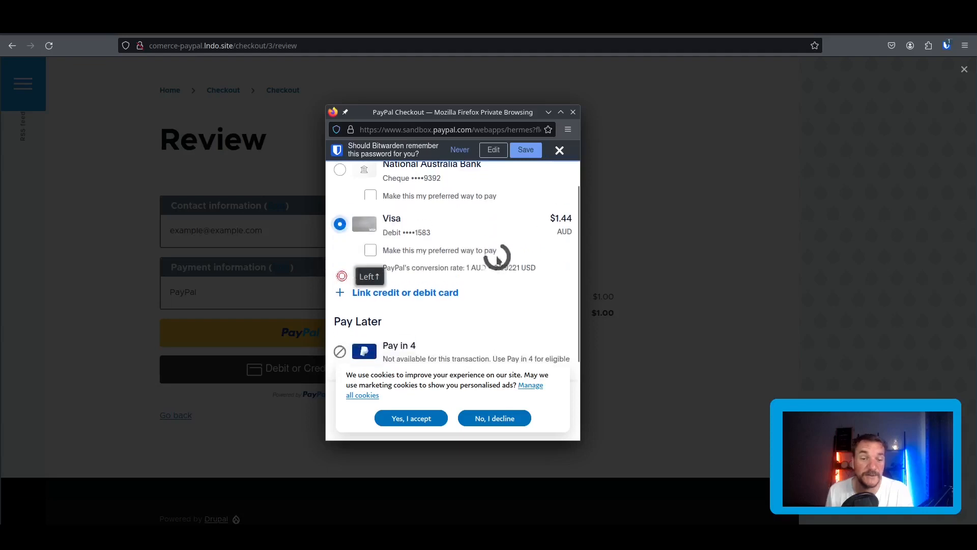
scroll(458, 338, "down", 3)
left_click(496, 291)
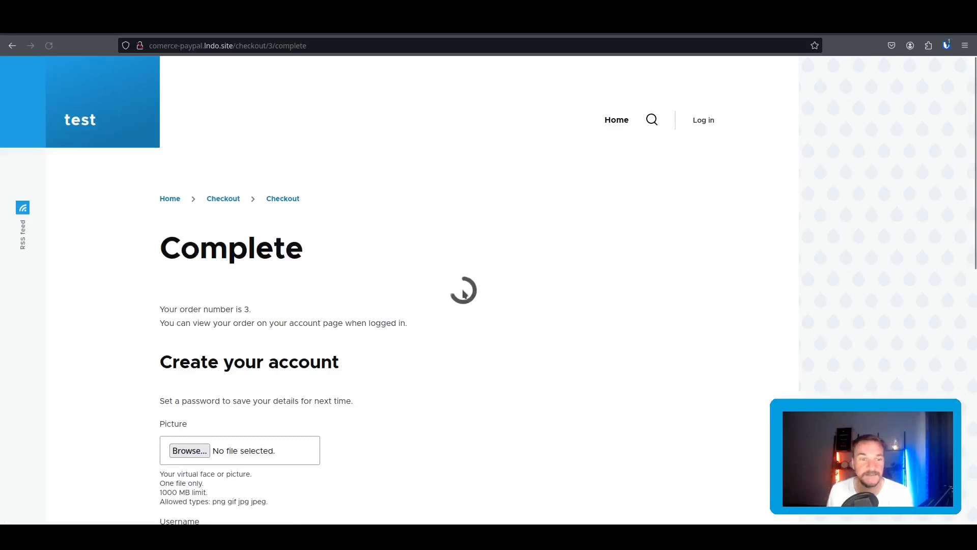
Scroll through the checkout Complete page for order 3 to review it.
scroll(461, 289, "down", 4)
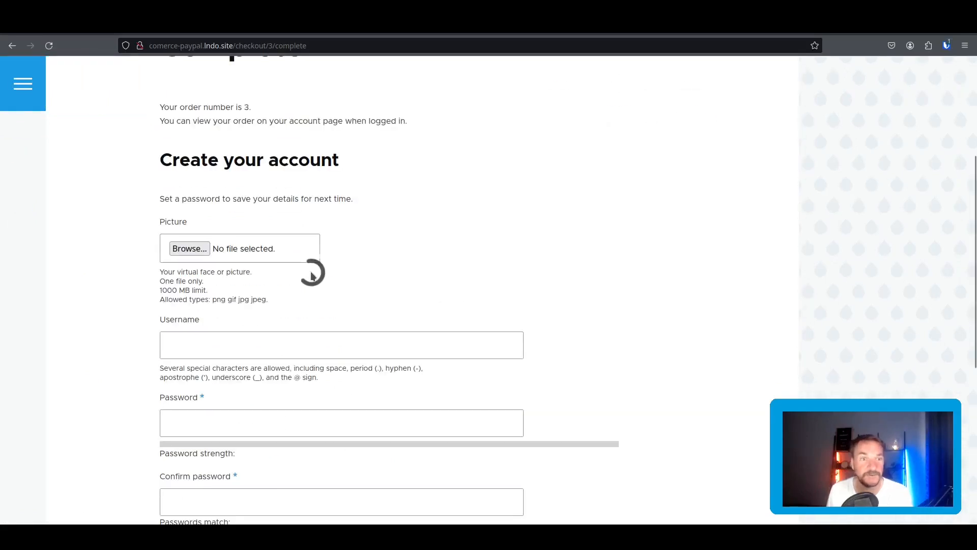
scroll(310, 270, "up", 2)
scroll(400, 242, "down", 7)
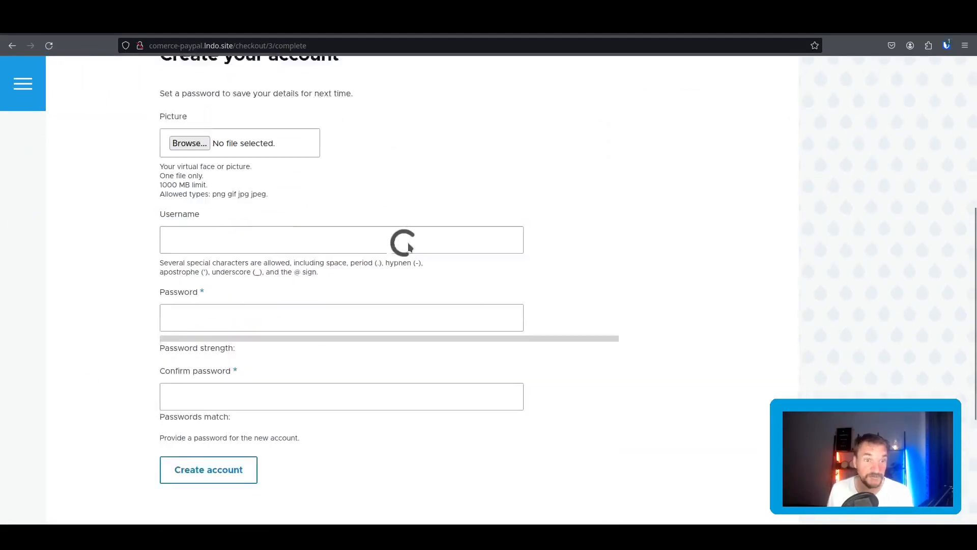
scroll(437, 275, "up", 5)
scroll(442, 280, "up", 3)
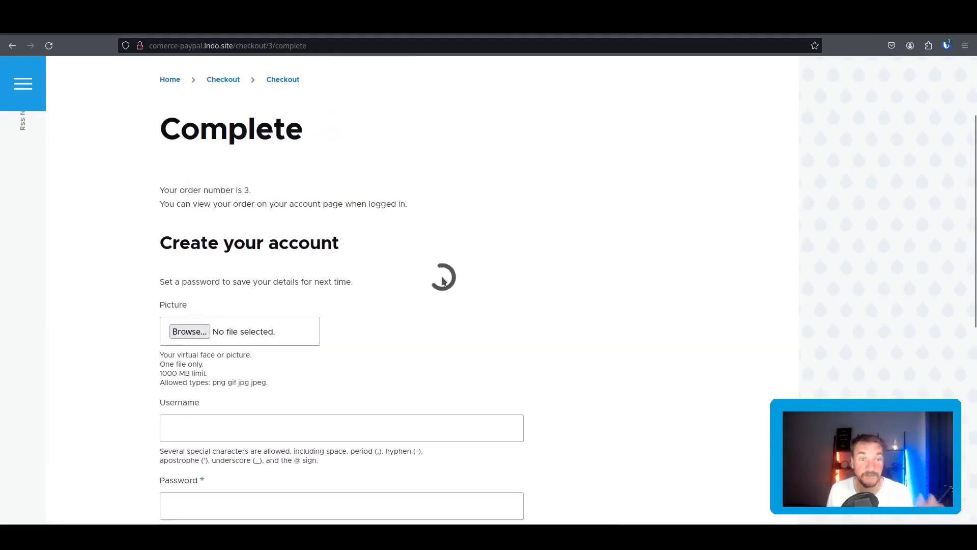
scroll(442, 280, "up", 2)
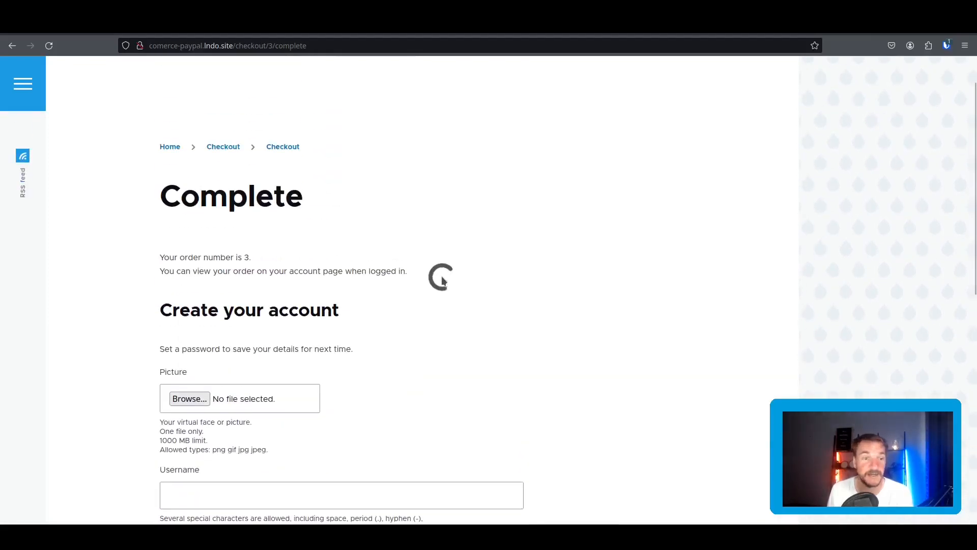
scroll(443, 277, "up", 1)
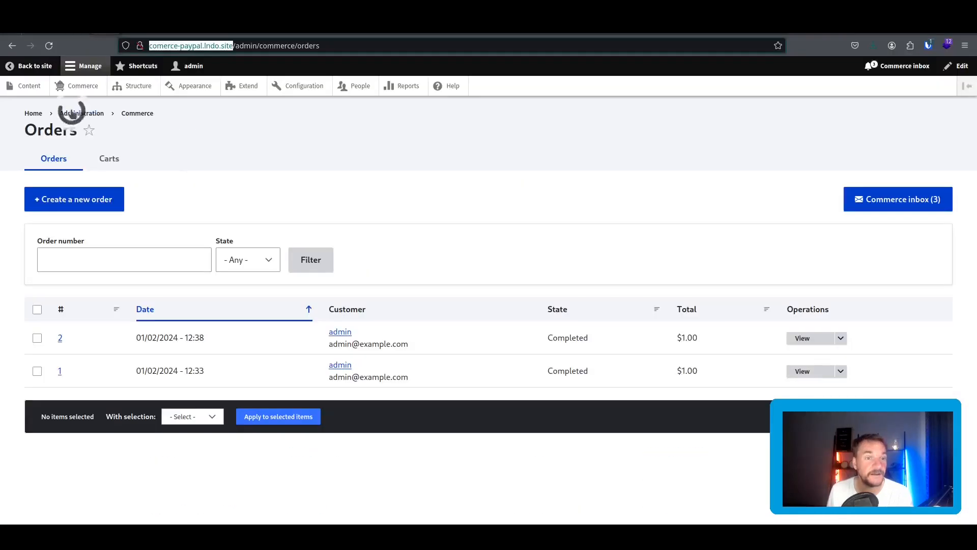
Reload the Orders list and confirm anonymous order 3 is Completed at $1.00.
left_click(49, 45)
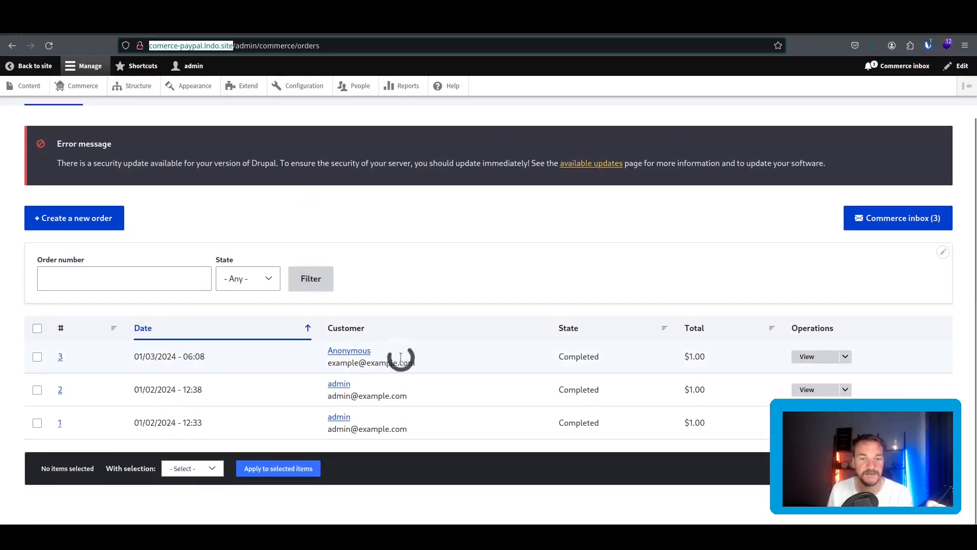
left_click_drag(439, 363, 340, 366)
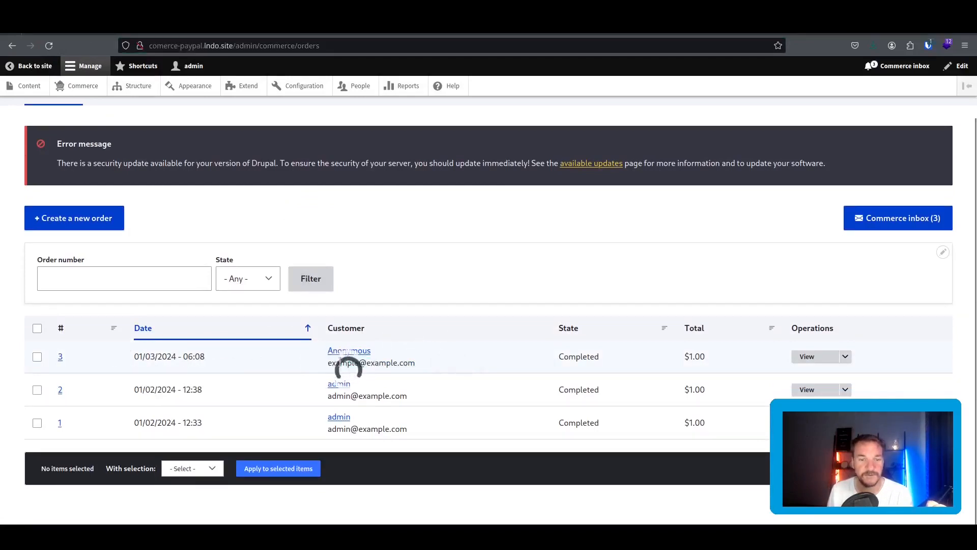
left_click(399, 344)
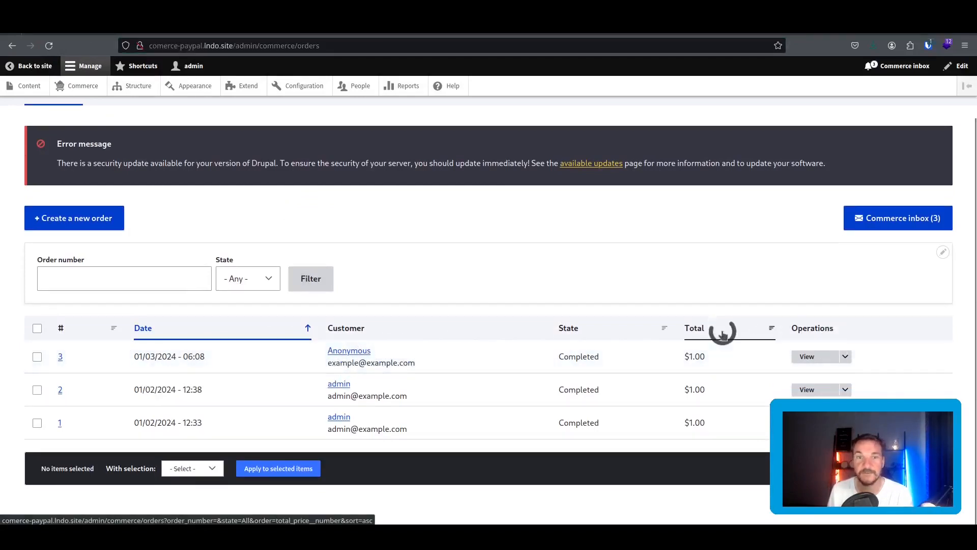